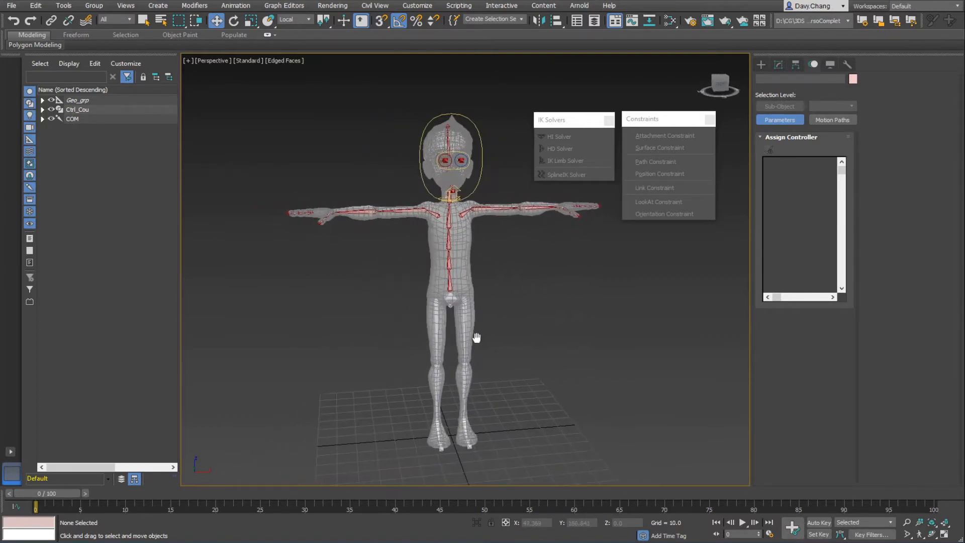
# - Examine the leg and foot bones of the character from the front
pyautogui.scroll(2, 476, 337)
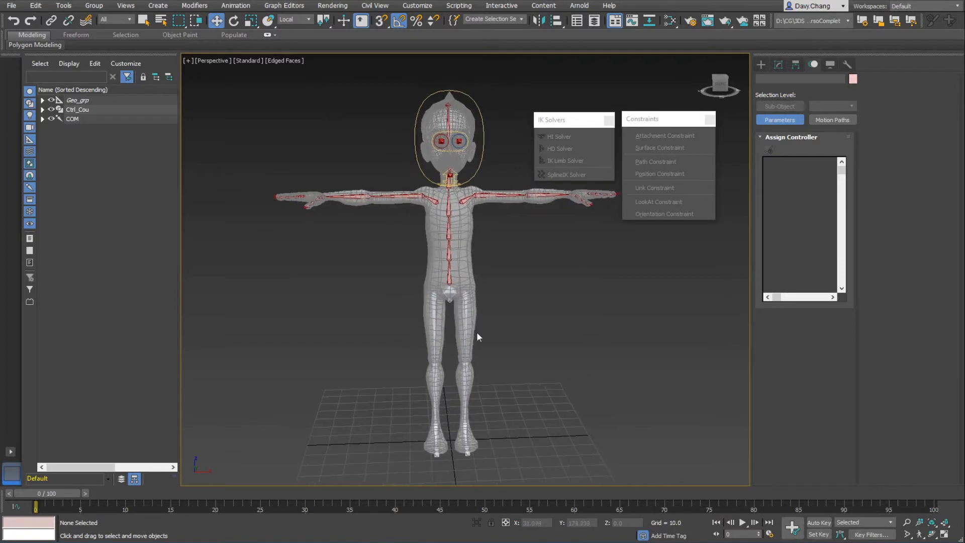
pyautogui.scroll(3, 449, 352)
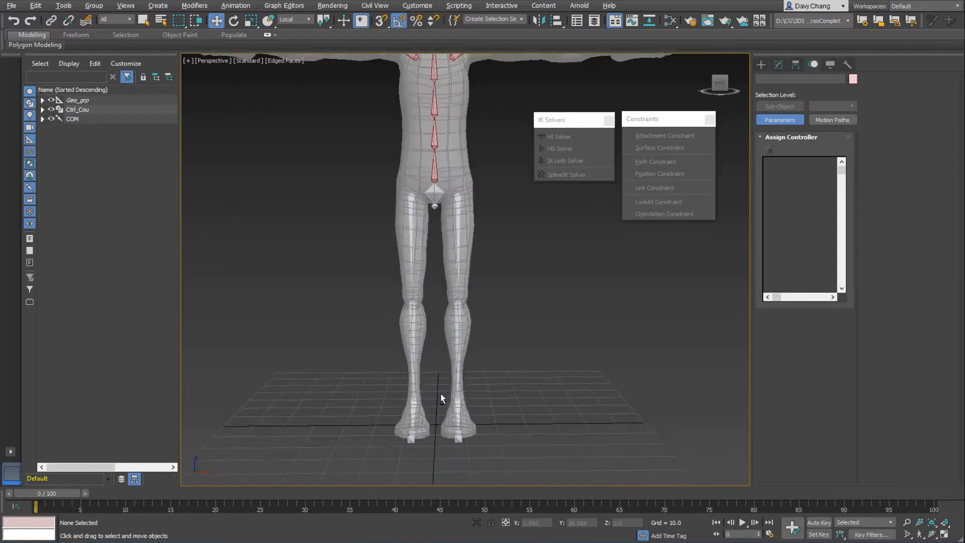
pyautogui.keyDown('alt'); pyautogui.moveTo(442, 399); pyautogui.dragTo(429, 354, button='middle'); pyautogui.keyUp('alt')
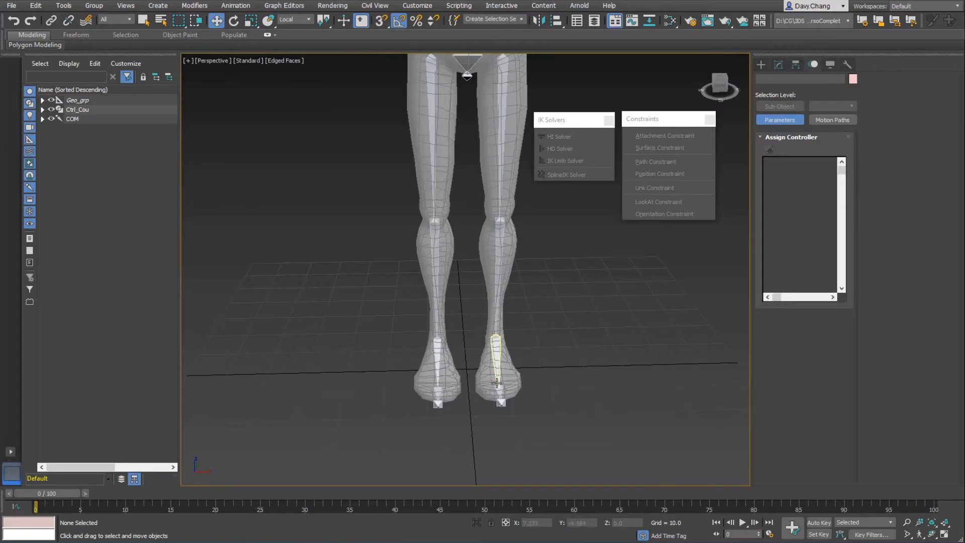
pyautogui.click(437, 360)
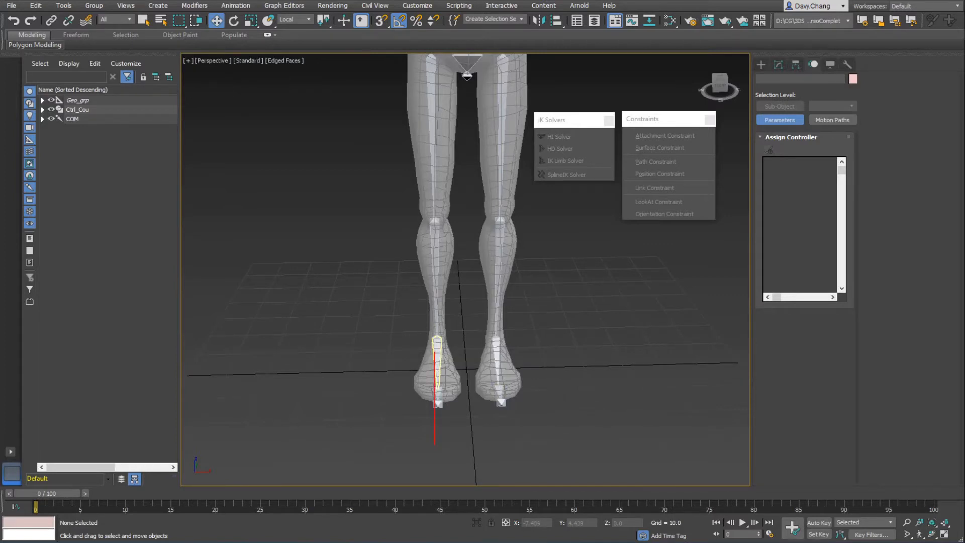
pyautogui.click(492, 351)
pyautogui.click(437, 371)
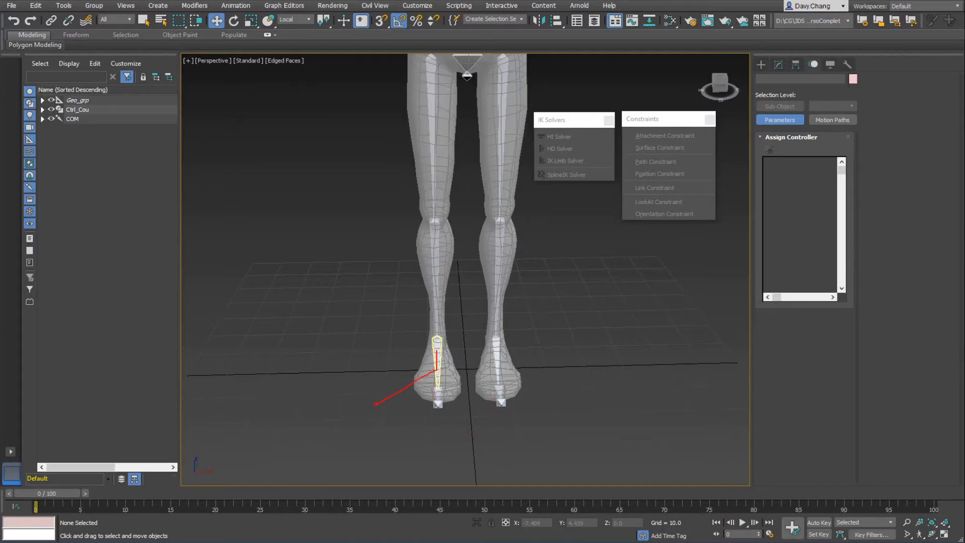
pyautogui.click(497, 346)
pyautogui.scroll(-3, 463, 318)
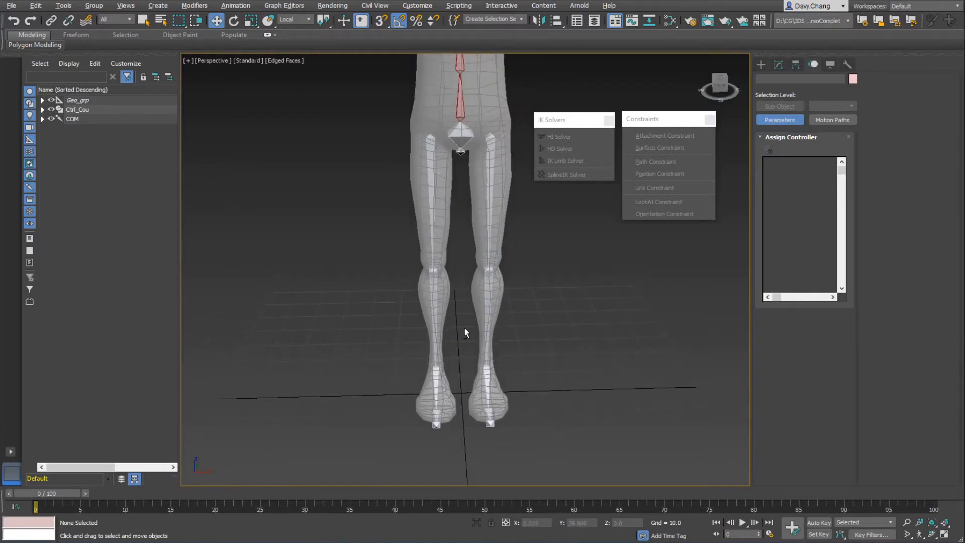
pyautogui.scroll(-2, 464, 329)
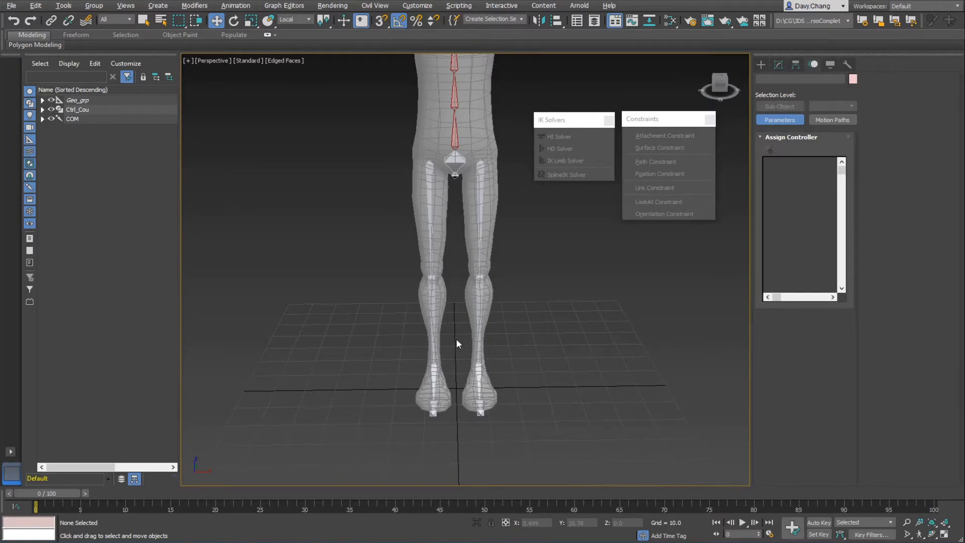
pyautogui.keyDown('alt'); pyautogui.moveTo(456, 338); pyautogui.dragTo(472, 330, button='middle'); pyautogui.keyUp('alt')
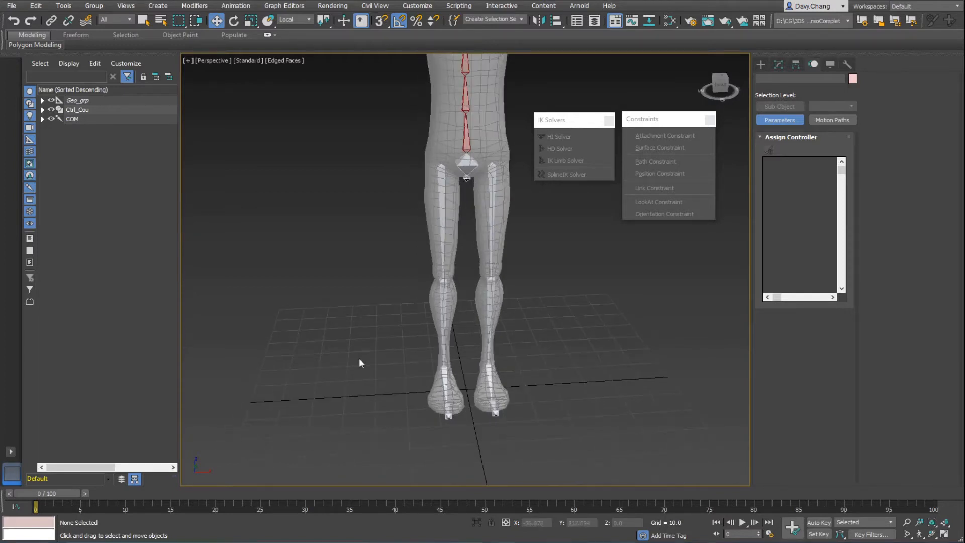
# - Create an HI Solver chain from thigh bone Jambe_D to ankle bone Cheville_D and test the leg bend with its goal
pyautogui.keyDown('alt'); pyautogui.moveTo(472, 295); pyautogui.dragTo(432, 268, button='middle'); pyautogui.keyUp('alt')
pyautogui.scroll(3, 467, 312)
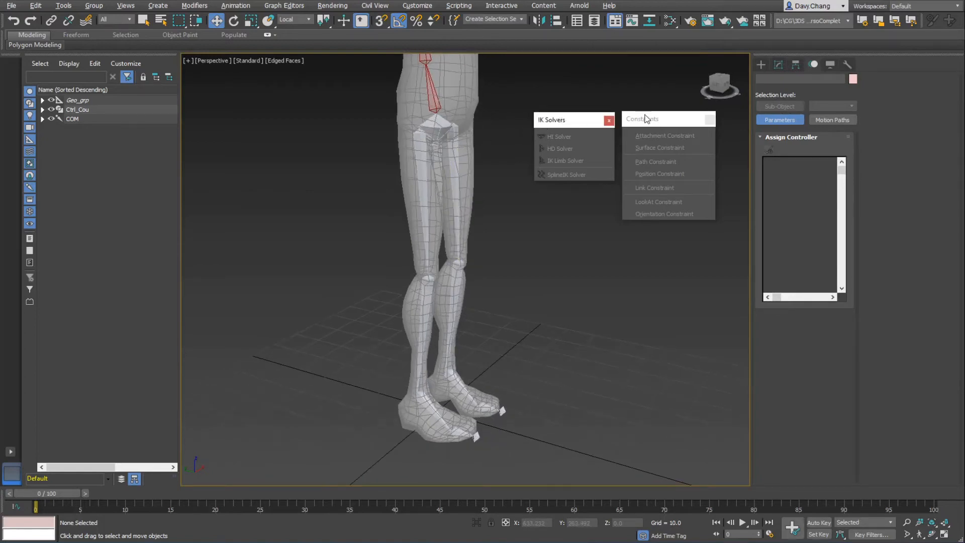
pyautogui.moveTo(570, 123); pyautogui.dragTo(568, 121)
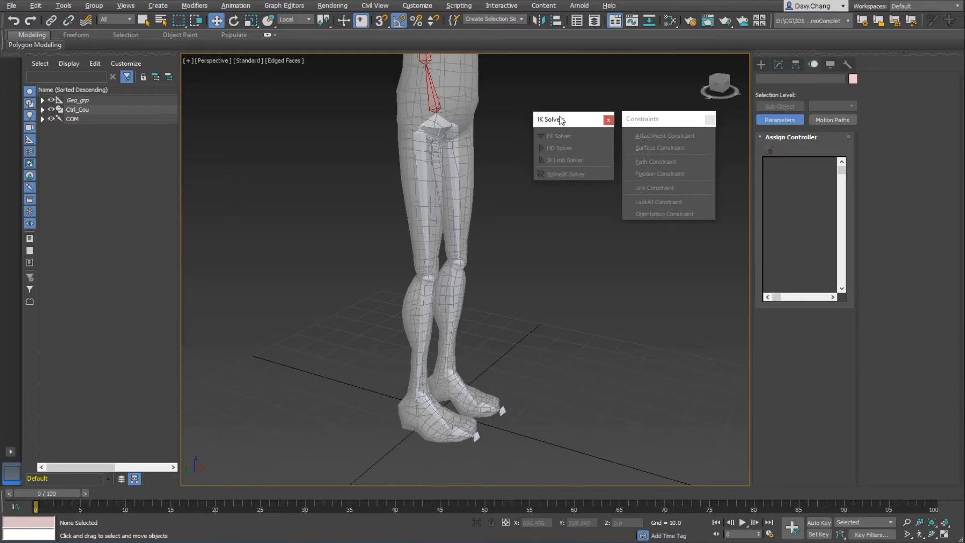
pyautogui.click(424, 146)
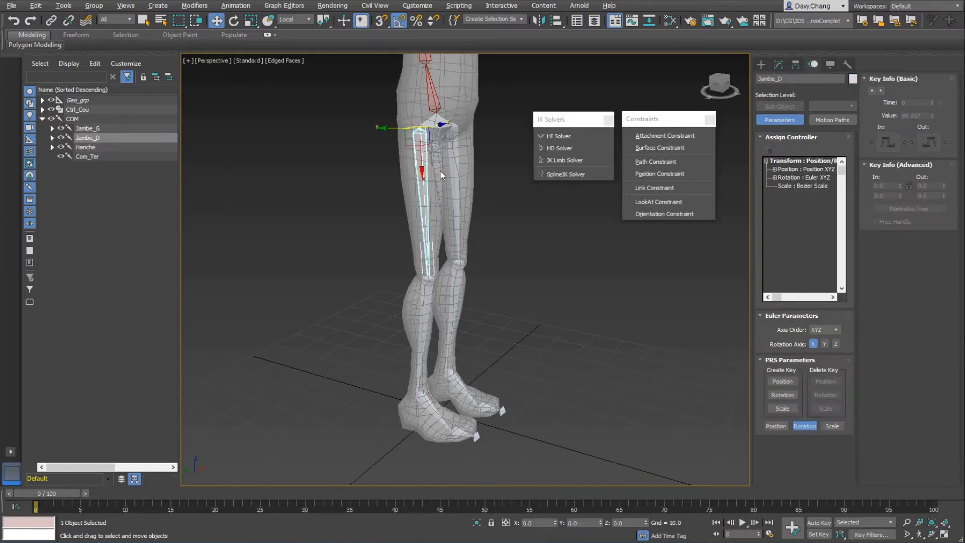
pyautogui.click(561, 136)
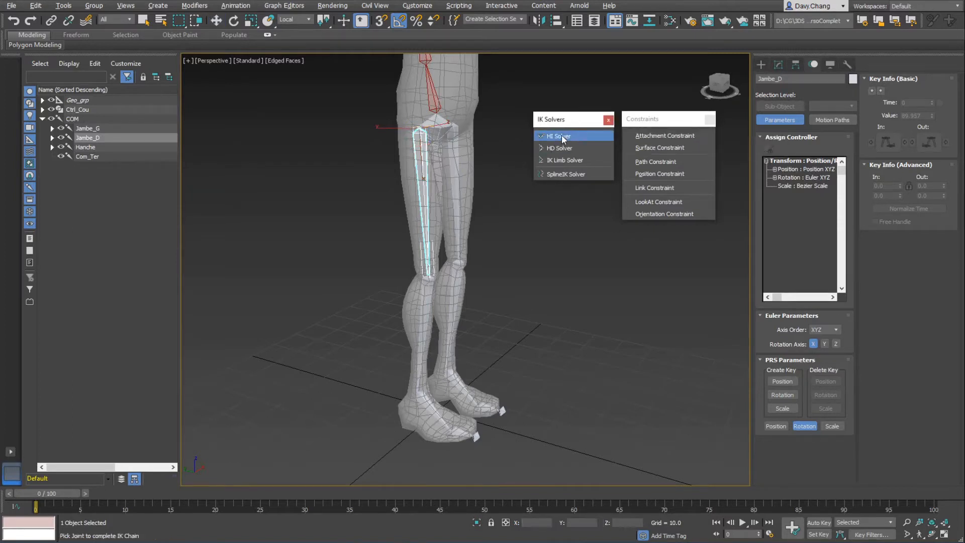
pyautogui.click(423, 401)
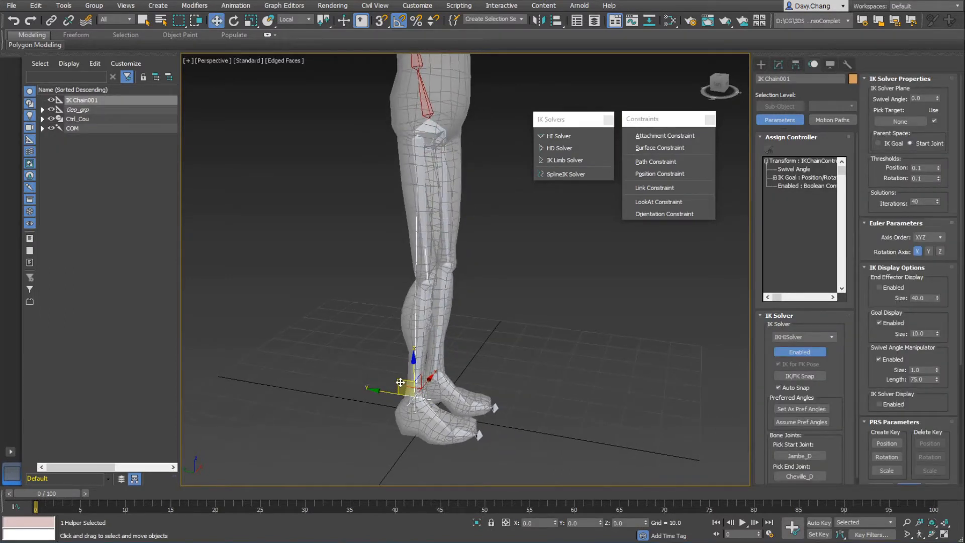
pyautogui.moveTo(400, 386); pyautogui.dragTo(443, 306)
pyautogui.rightClick(443, 306)
# - Create an HI Solver chain from ankle bone Cheville_D to foot bone Plat_D
pyautogui.moveTo(463, 318); pyautogui.dragTo(477, 260, button='middle')
pyautogui.click(445, 346)
pyautogui.scroll(4, 445, 347)
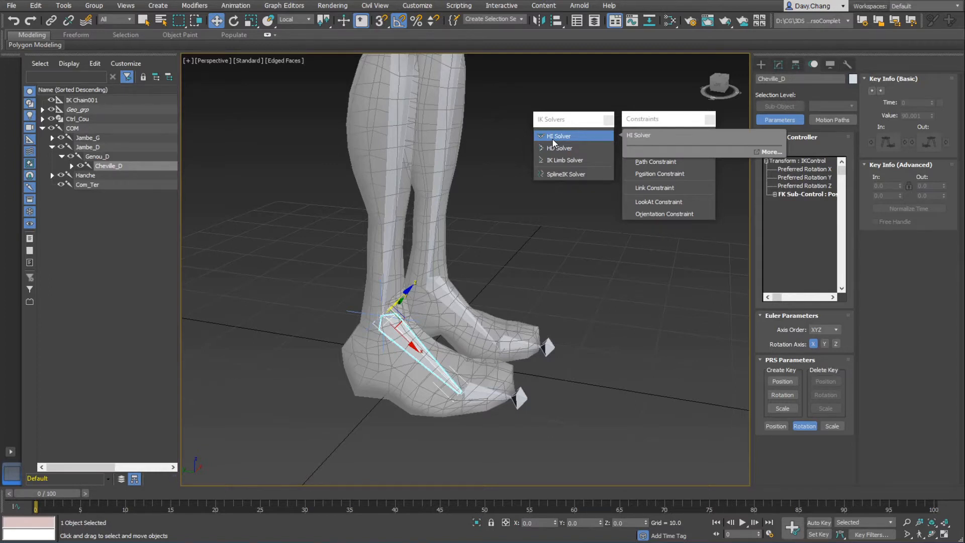
pyautogui.click(553, 136)
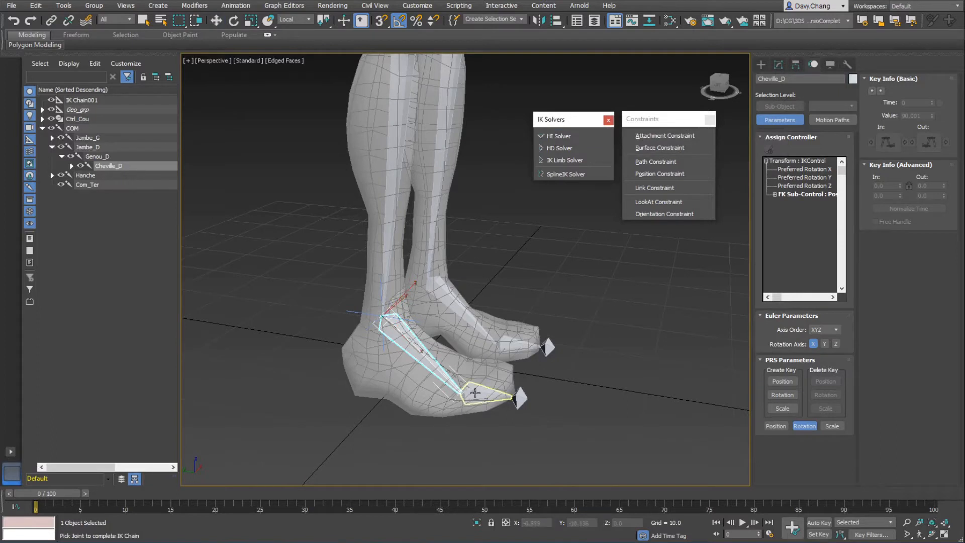
pyautogui.click(474, 392)
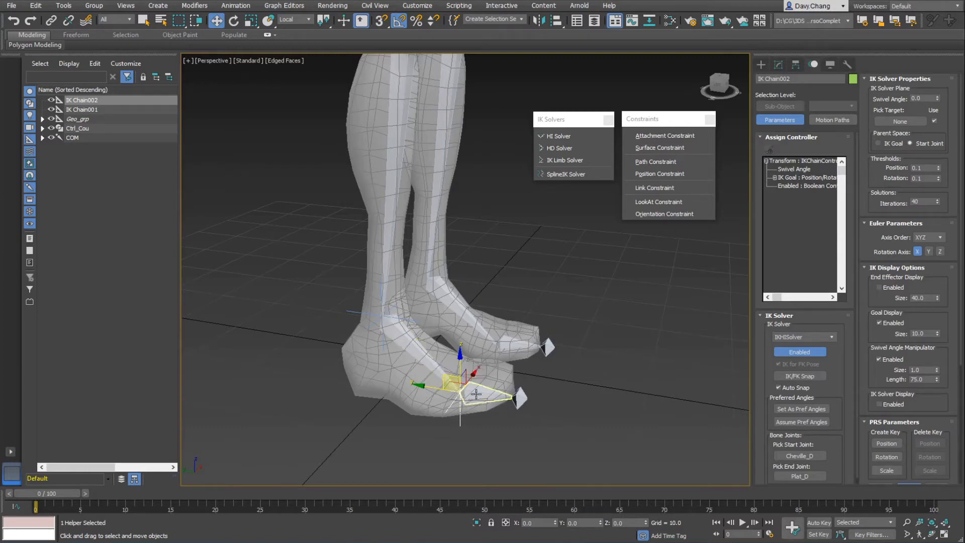
# - Create an HI Solver chain from foot bone Plat_D to toe-end bone Pointe_Ter_D
pyautogui.click(497, 395)
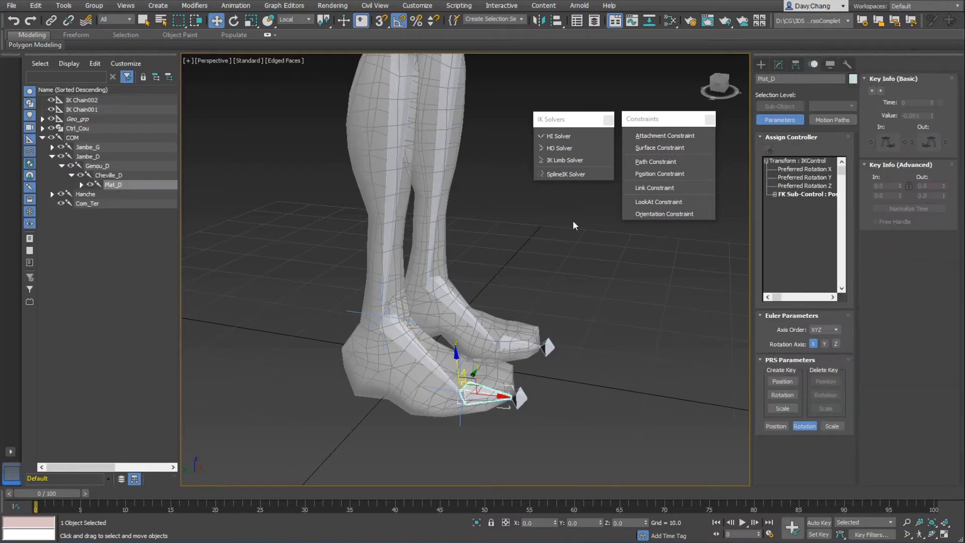
pyautogui.click(562, 137)
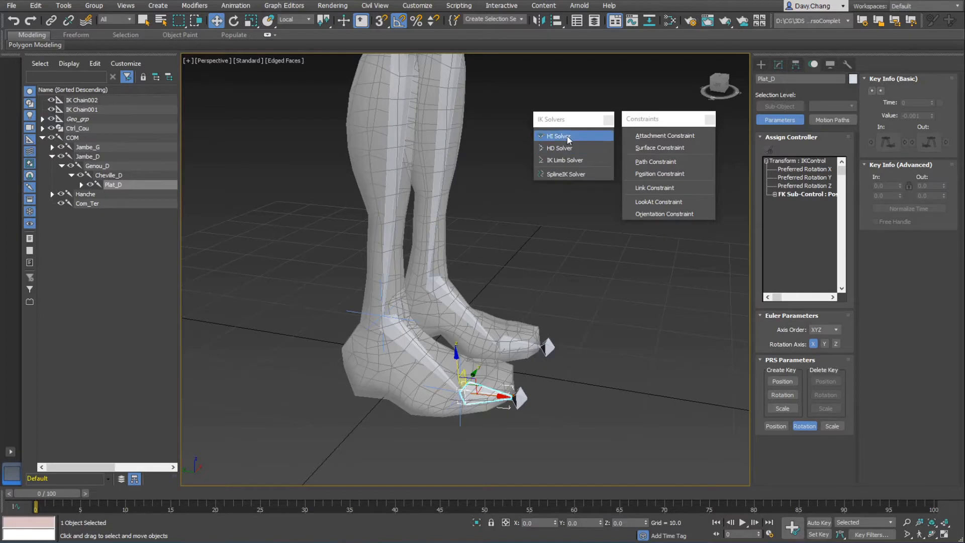
pyautogui.click(558, 136)
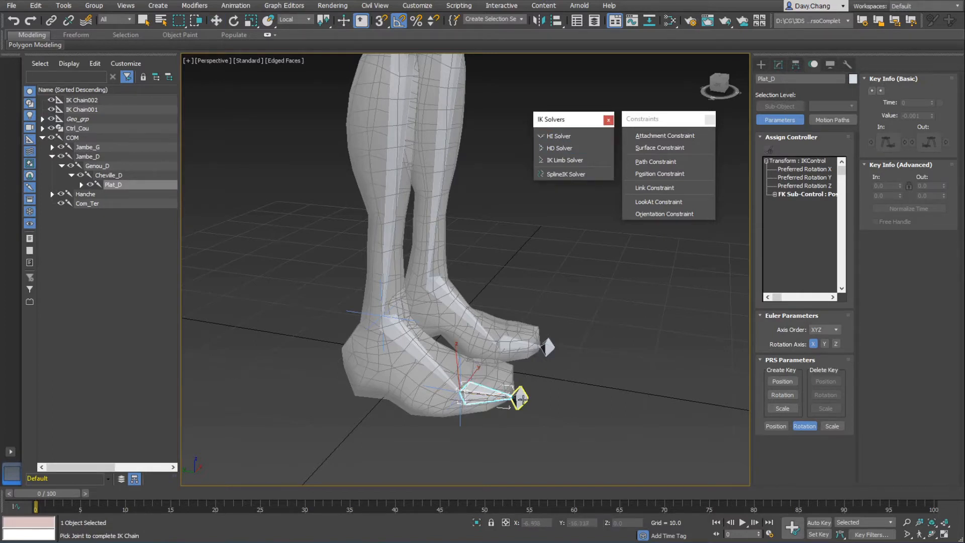
pyautogui.click(521, 398)
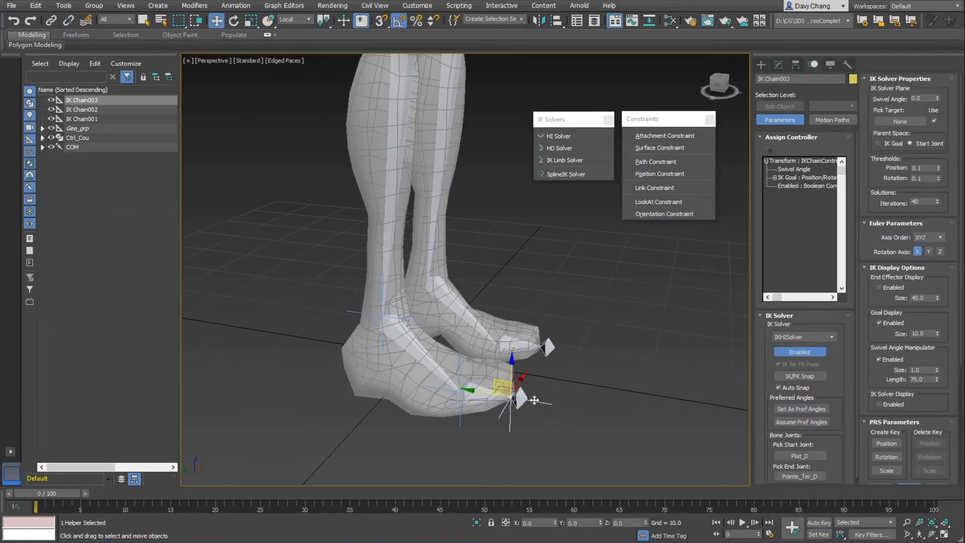
# - Try other goal display sizes for the toe IK chain and set the size to 10
pyautogui.scroll(4, 536, 402)
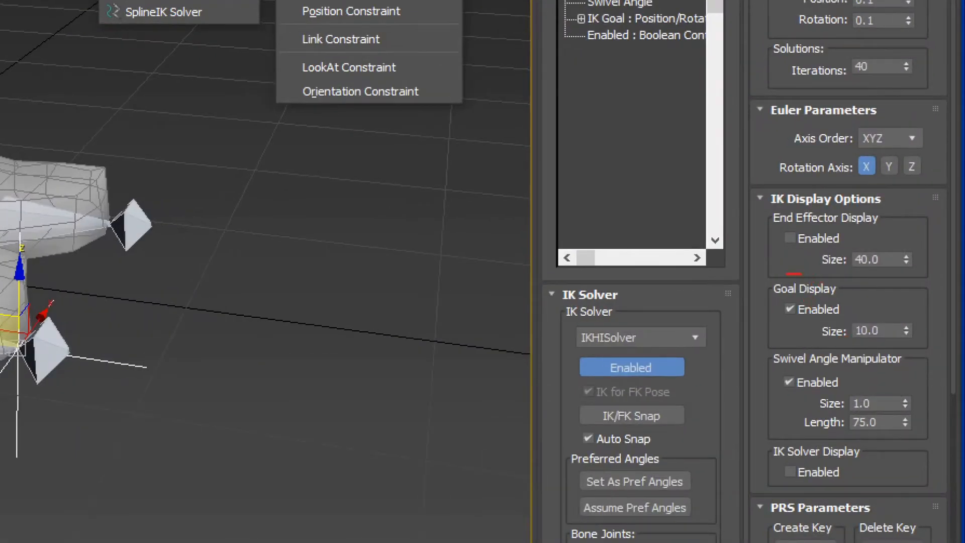
pyautogui.moveTo(939, 334); pyautogui.dragTo(810, 263)
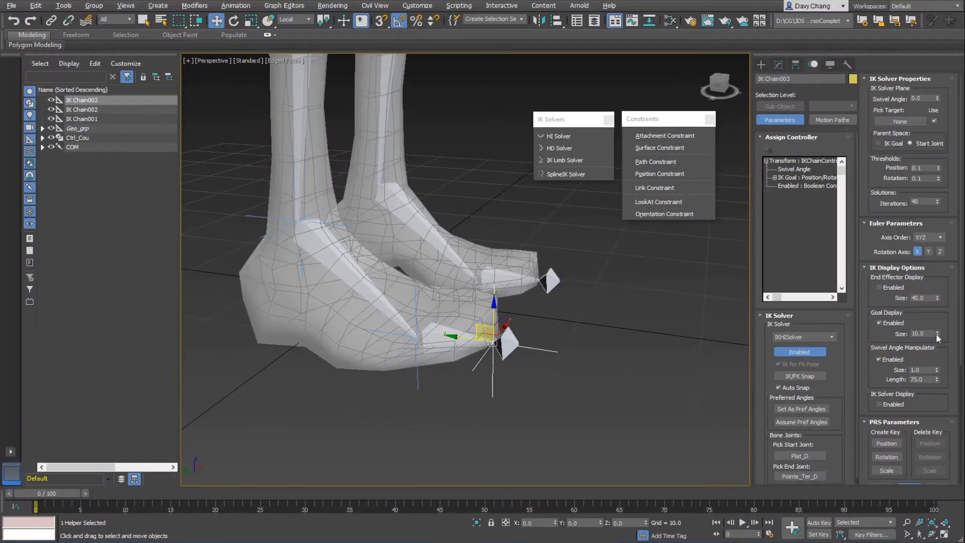
pyautogui.click(936, 333)
pyautogui.moveTo(936, 331)
pyautogui.mouseDown()
pyautogui.moveTo(928, 359)
pyautogui.moveTo(922, 242)
pyautogui.moveTo(917, 476)
pyautogui.moveTo(920, 228)
pyautogui.moveTo(925, 335)
pyautogui.mouseUp()
pyautogui.doubleClick(925, 334)
pyautogui.write('10')
# - Rename the leg chain IK Chain001 as IK Jambe_D
pyautogui.click(89, 119)
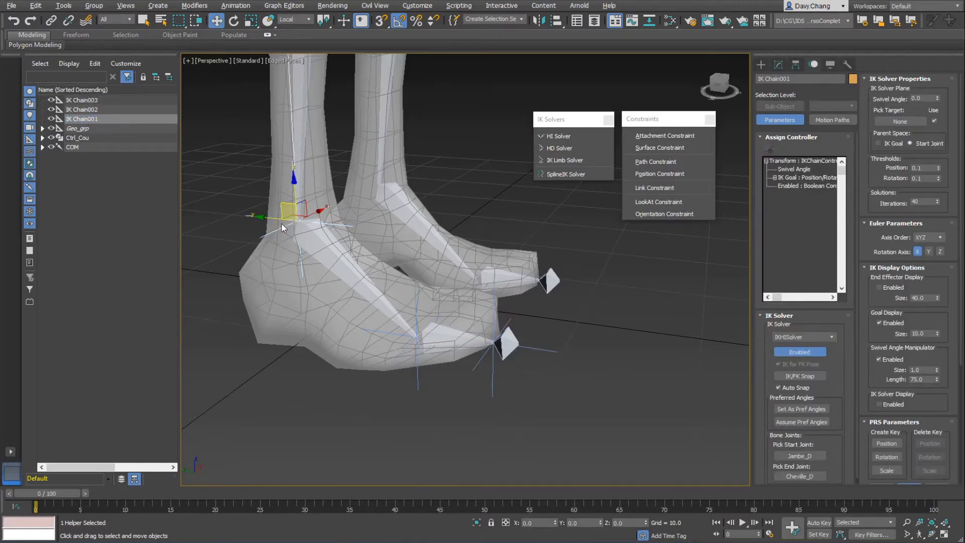
pyautogui.keyDown('alt'); pyautogui.moveTo(283, 229); pyautogui.dragTo(357, 276, button='middle'); pyautogui.keyUp('alt')
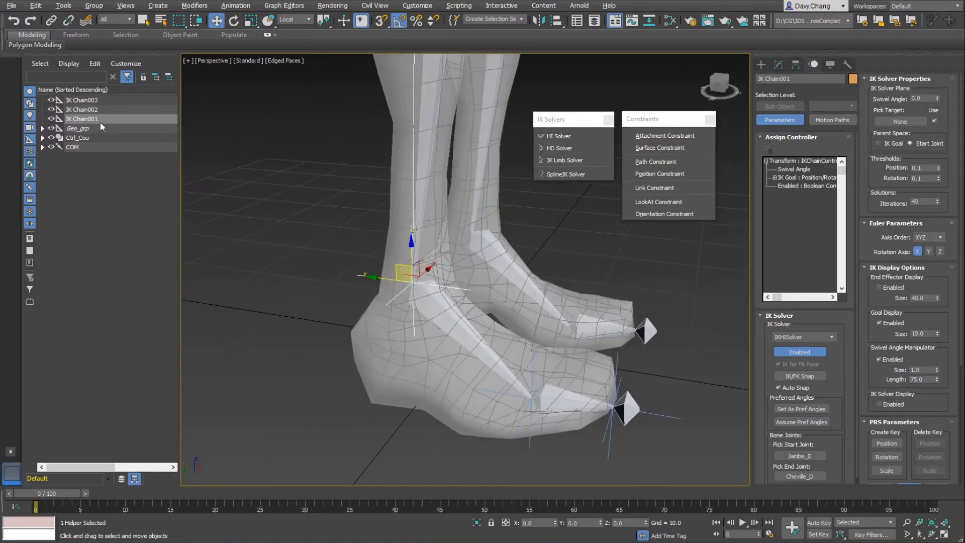
pyautogui.press('F2')
pyautogui.press('End')
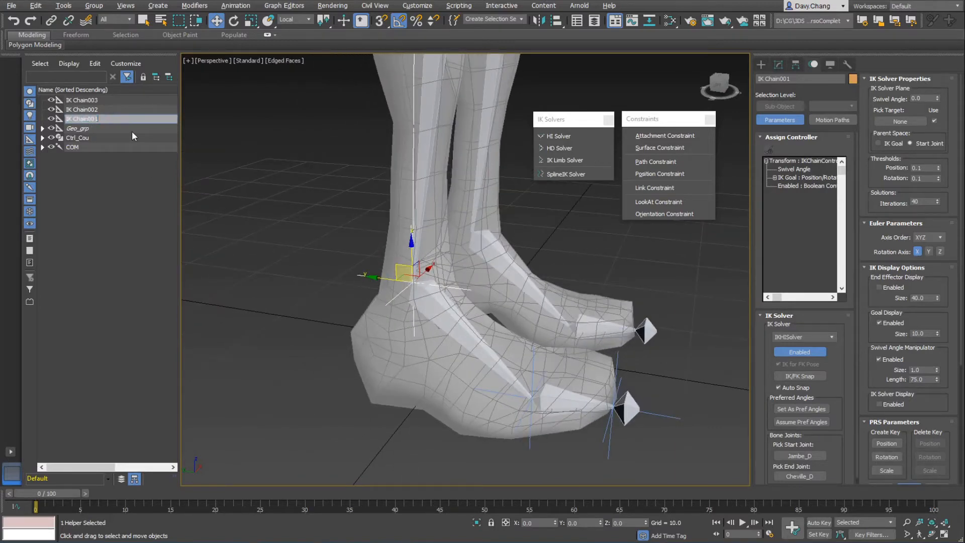
pyautogui.press('BackSpace')
pyautogui.press('BackSpace')
pyautogui.press('BackSpace')
pyautogui.press('BackSpace')
pyautogui.press('BackSpace')
pyautogui.press('BackSpace')
pyautogui.press('BackSpace')
pyautogui.press('BackSpace')
pyautogui.write('Jam')
pyautogui.press('Return')
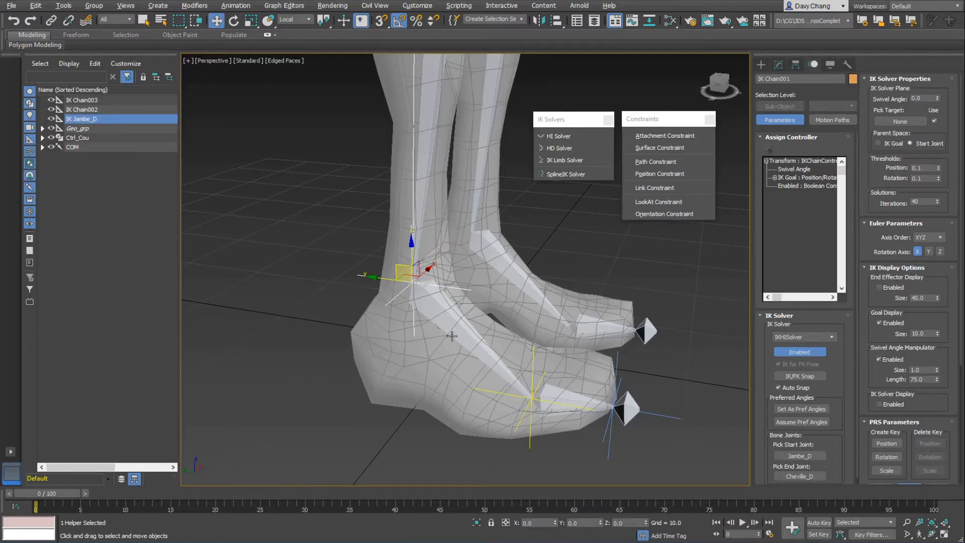
# - Rename the foot chain IK Chain002 as IK Plat_D
pyautogui.click(83, 110)
pyautogui.click(83, 110)
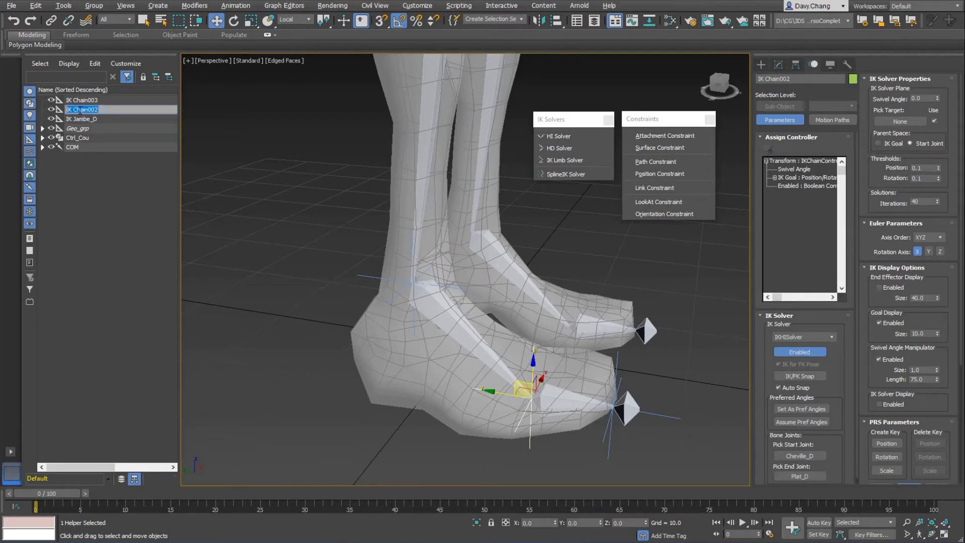
pyautogui.moveTo(73, 109); pyautogui.dragTo(107, 109)
pyautogui.write('Plat_D')
pyautogui.press('Return')
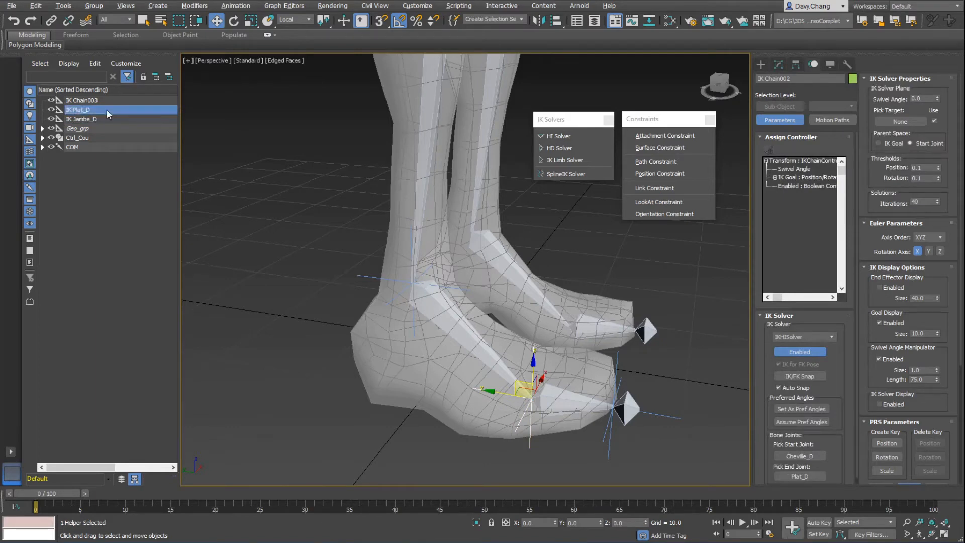
# - Rename the toe chain IK Chain003 as IK Pointe_D
pyautogui.click(89, 101)
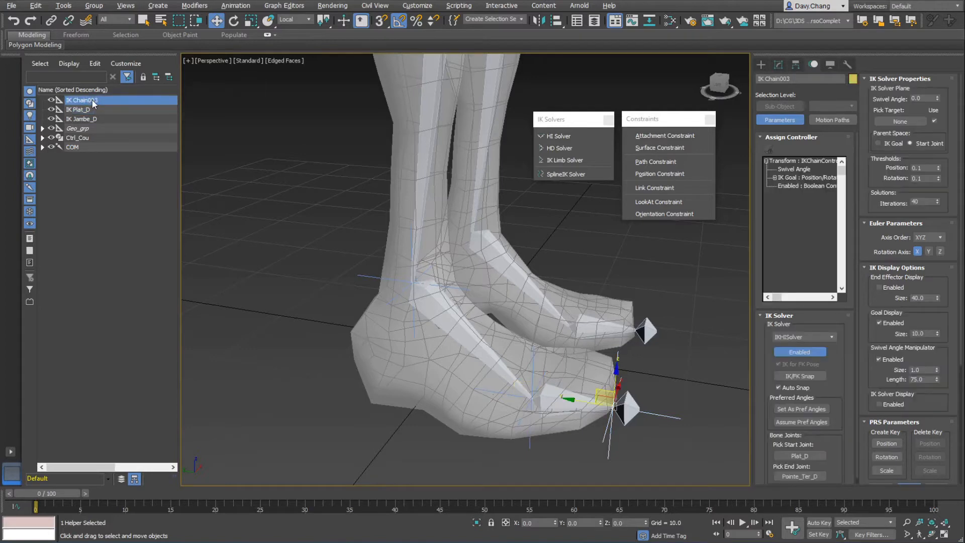
pyautogui.click(78, 101)
pyautogui.doubleClick(77, 100)
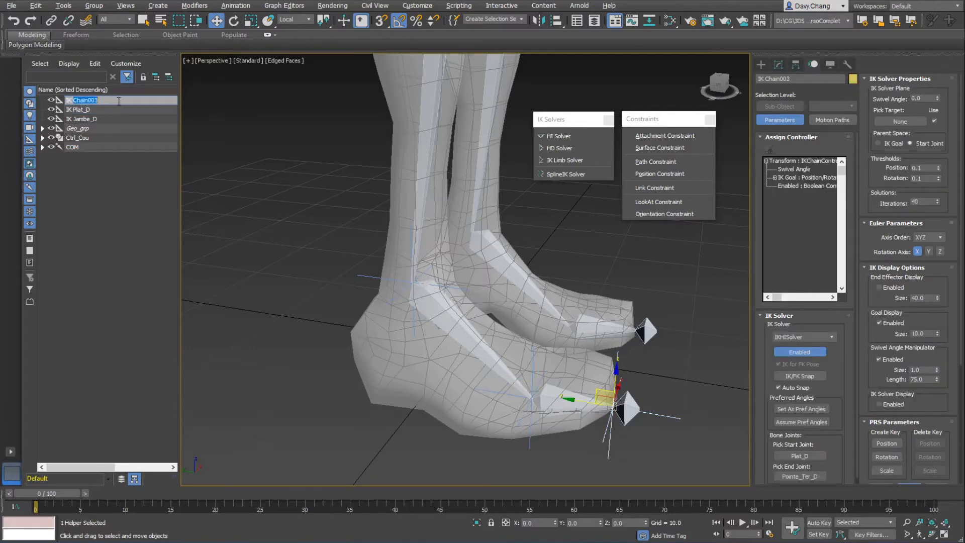
pyautogui.write('Pointe_D')
pyautogui.press('Return')
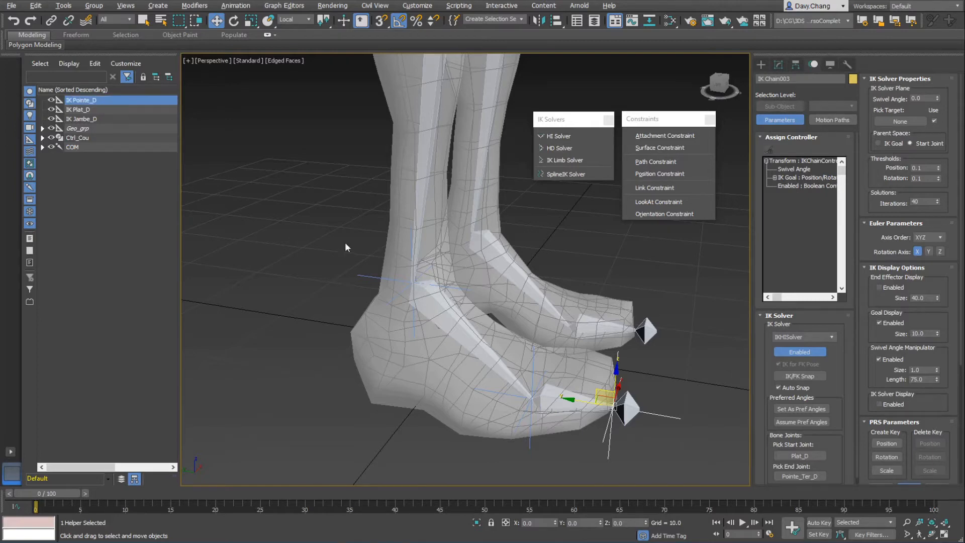
# - Create a small Dummy helper on the ground grid behind the heel of the foot with the IK chains
pyautogui.moveTo(522, 352); pyautogui.dragTo(461, 344, button='middle')
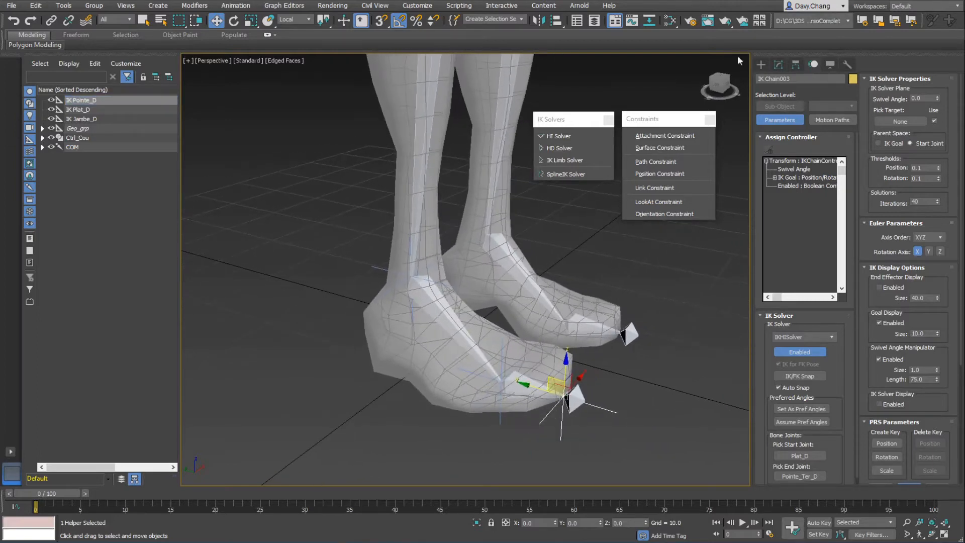
pyautogui.click(760, 65)
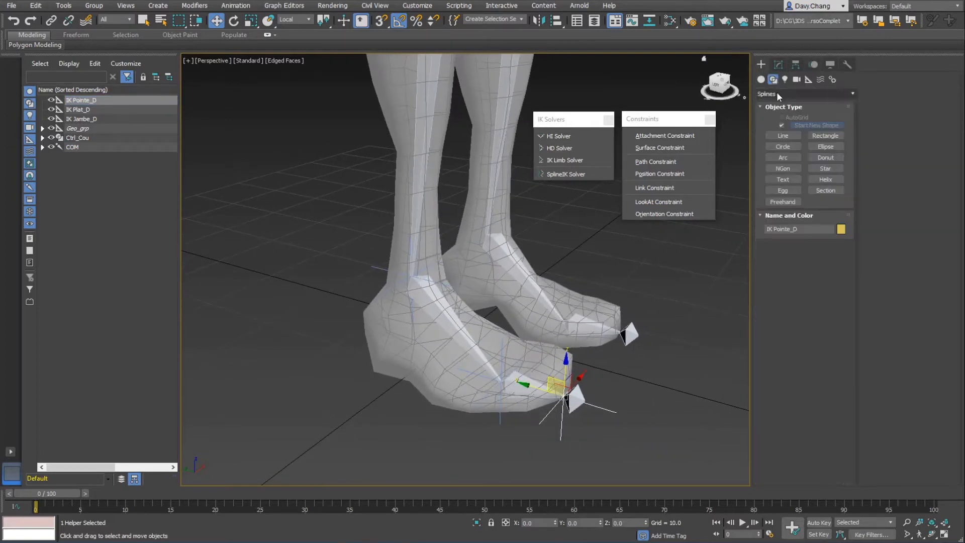
pyautogui.click(807, 80)
pyautogui.click(783, 128)
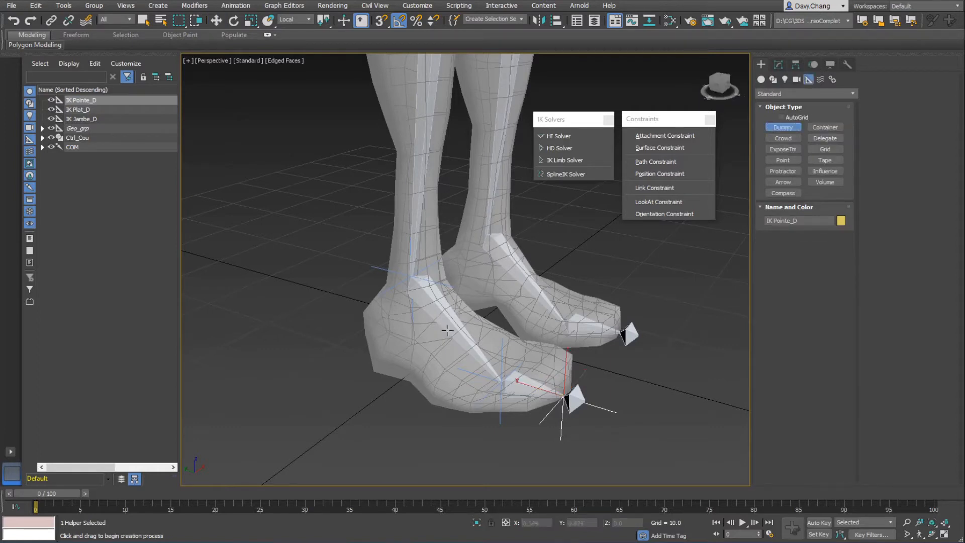
pyautogui.moveTo(297, 383); pyautogui.dragTo(303, 389)
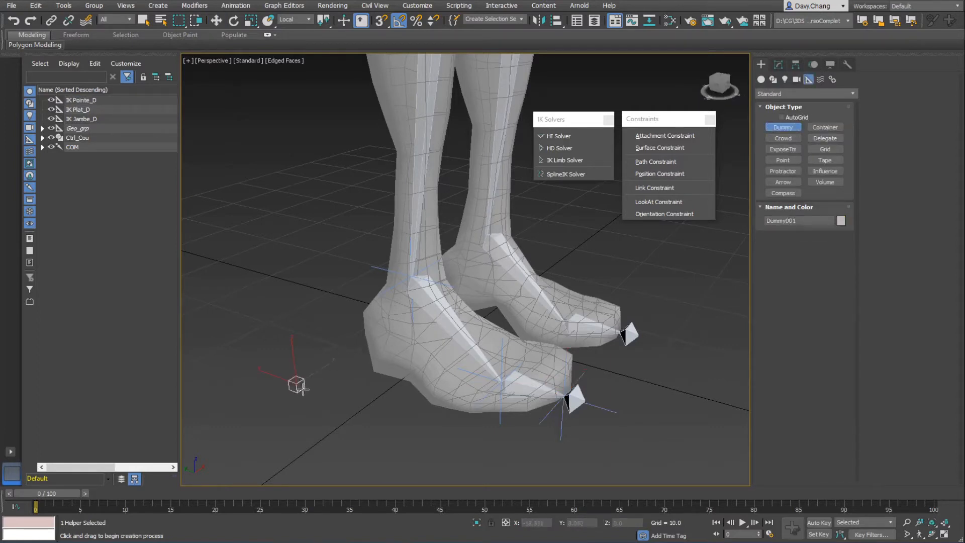
# - Rename the new dummy helper behind the heel as RF_
pyautogui.press('w')
pyautogui.keyDown('alt'); pyautogui.moveTo(333, 398); pyautogui.dragTo(346, 363, button='middle'); pyautogui.keyUp('alt')
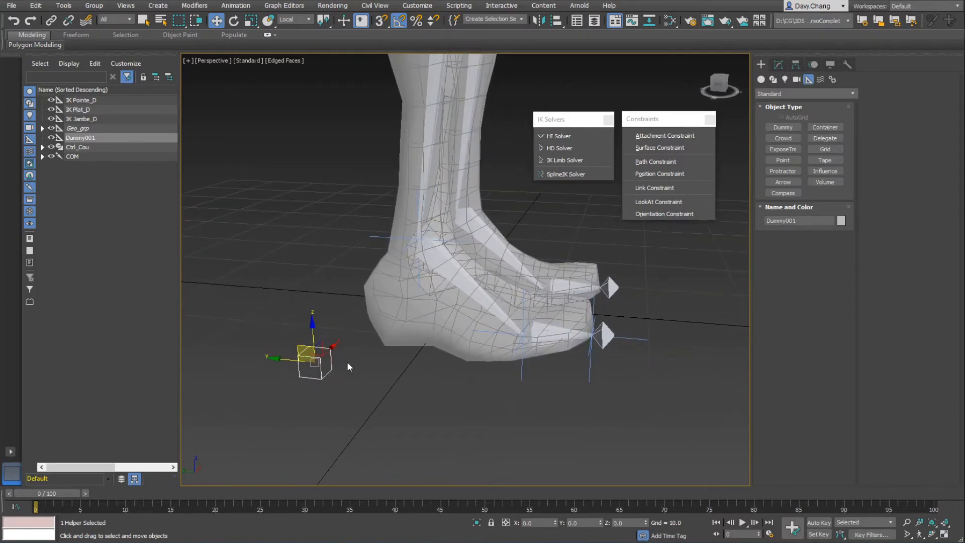
pyautogui.click(88, 141)
pyautogui.write('RF_')
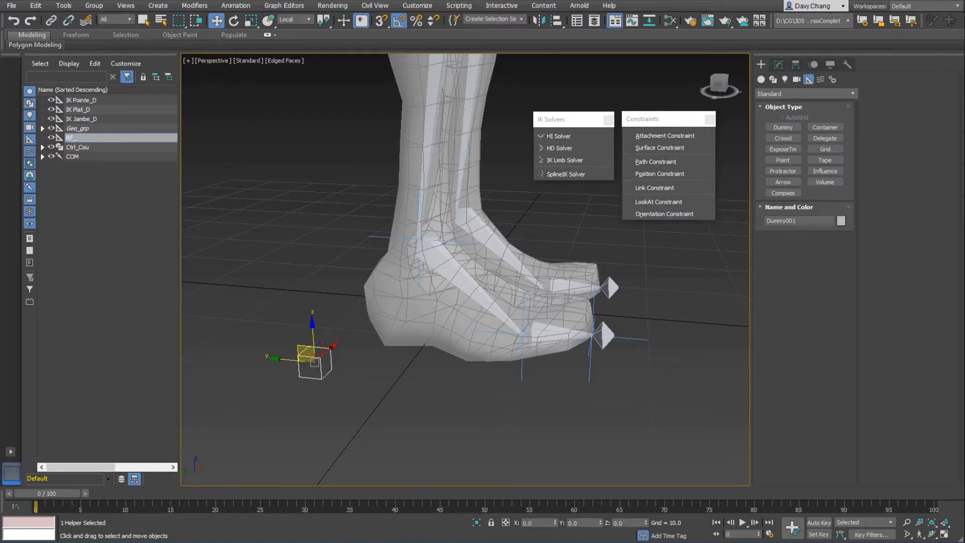
pyautogui.press('Return')
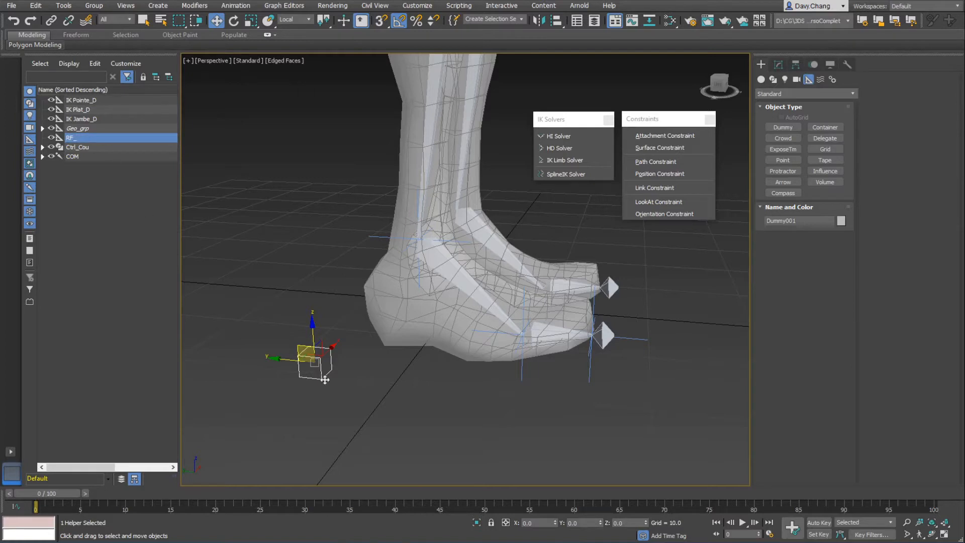
# - Clone the RF_ dummy along its Y axis toward the toes as three copies spaced in a row
pyautogui.keyDown('shift'); pyautogui.moveTo(283, 359); pyautogui.dragTo(313, 361); pyautogui.keyUp('shift')
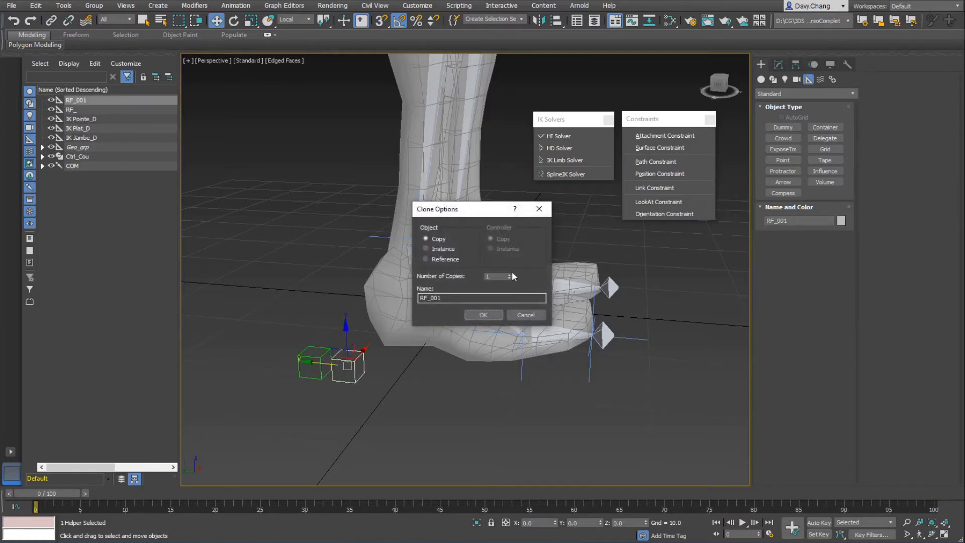
pyautogui.click(509, 274)
pyautogui.click(483, 314)
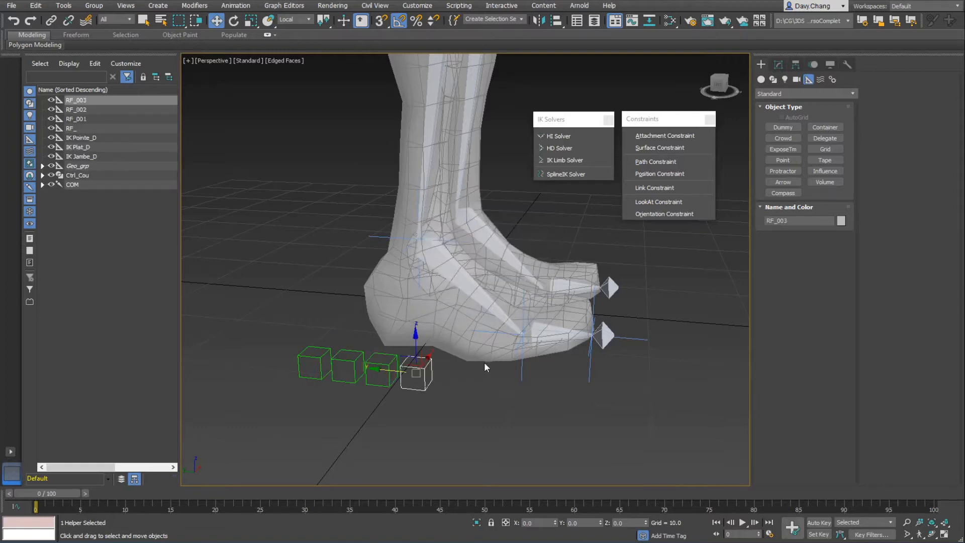
pyautogui.click(458, 383)
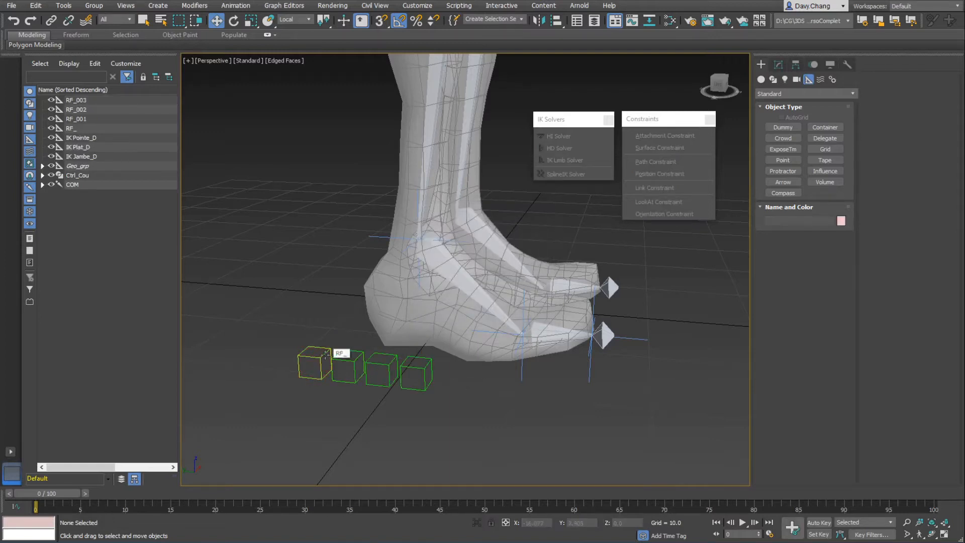
# - Align the RF_ dummy to the foot bone at the ankle and move it down and back to the heel
pyautogui.click(327, 354)
pyautogui.hotkey('alt', 'a')
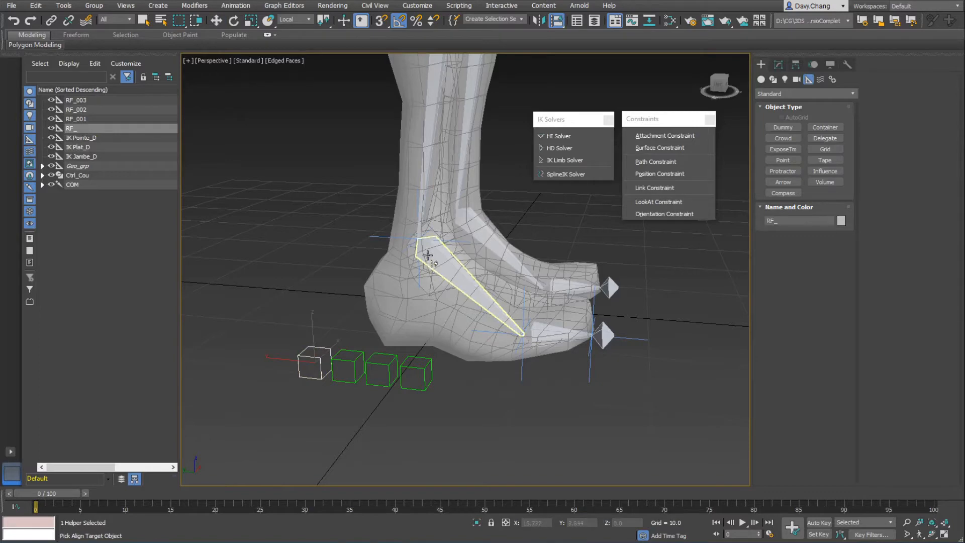
pyautogui.click(426, 254)
pyautogui.keyDown('alt'); pyautogui.moveTo(426, 253); pyautogui.dragTo(405, 230, button='middle'); pyautogui.keyUp('alt')
pyautogui.moveTo(405, 230); pyautogui.dragTo(377, 323)
pyautogui.moveTo(324, 333)
pyautogui.keyDown('alt'); pyautogui.mouseDown(button='middle')
pyautogui.moveTo(468, 325)
pyautogui.moveTo(413, 337)
pyautogui.moveTo(286, 328)
pyautogui.moveTo(333, 325)
pyautogui.mouseUp(button='middle'); pyautogui.keyUp('alt')
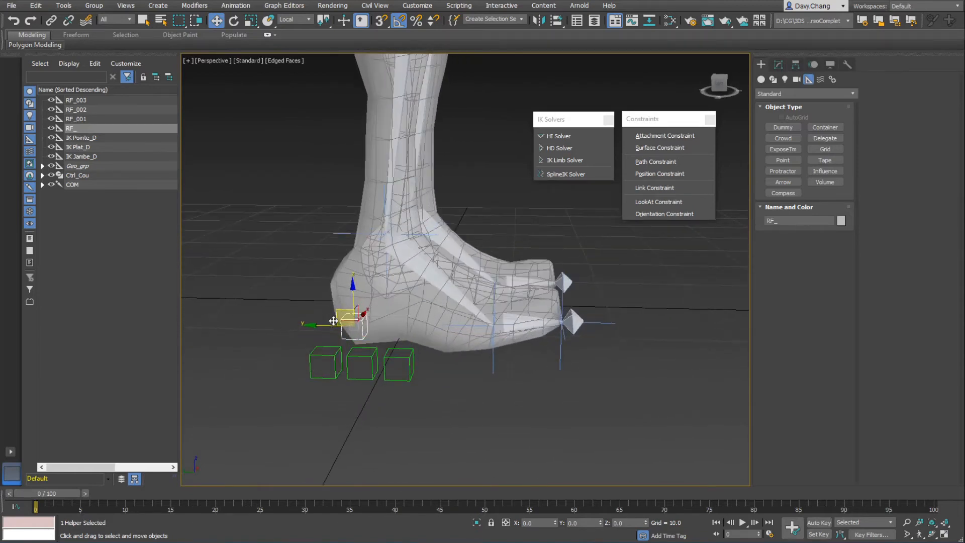
# - Align the RF_001 dummy to the Pointe_Ter_D end bone at the tip of the toes
pyautogui.click(325, 362)
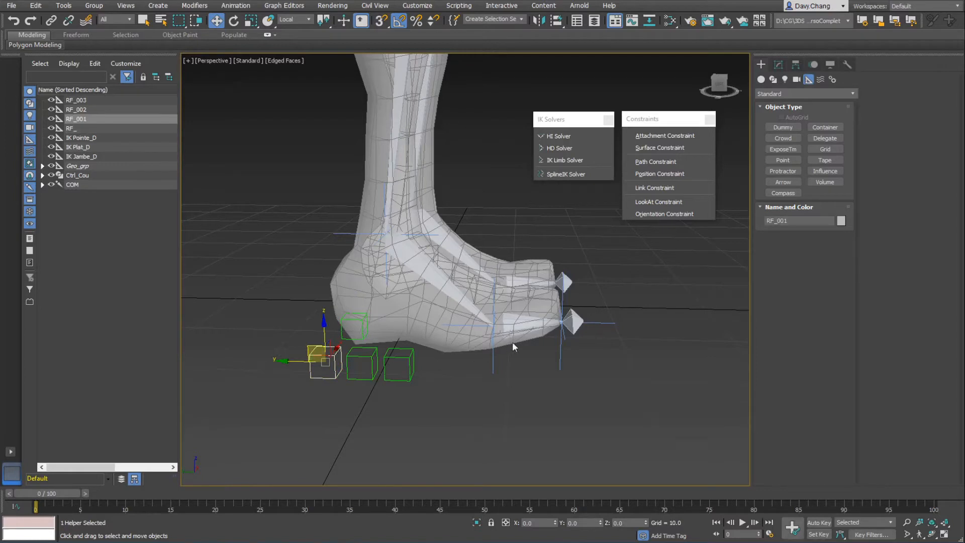
pyautogui.hotkey('alt', 'a')
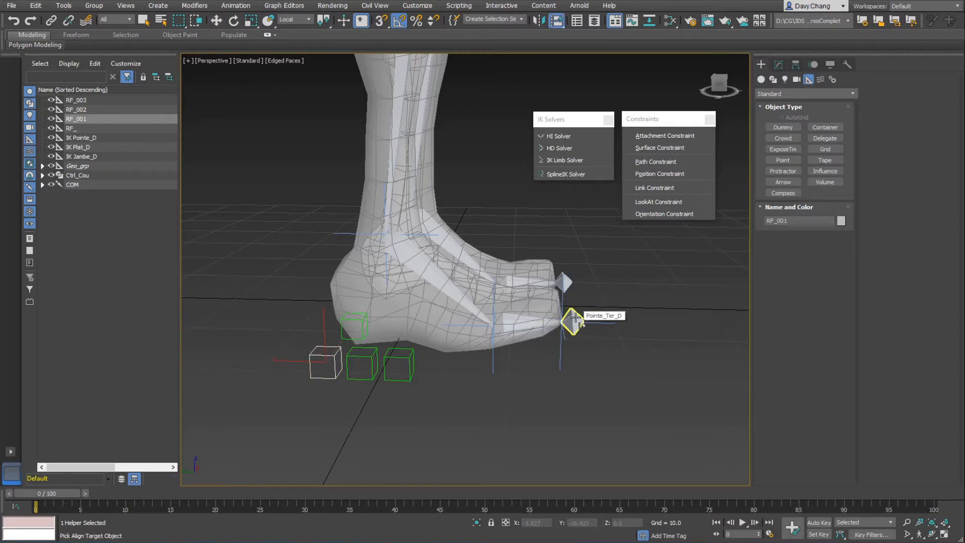
pyautogui.click(575, 316)
pyautogui.moveTo(541, 348); pyautogui.dragTo(459, 356, button='middle')
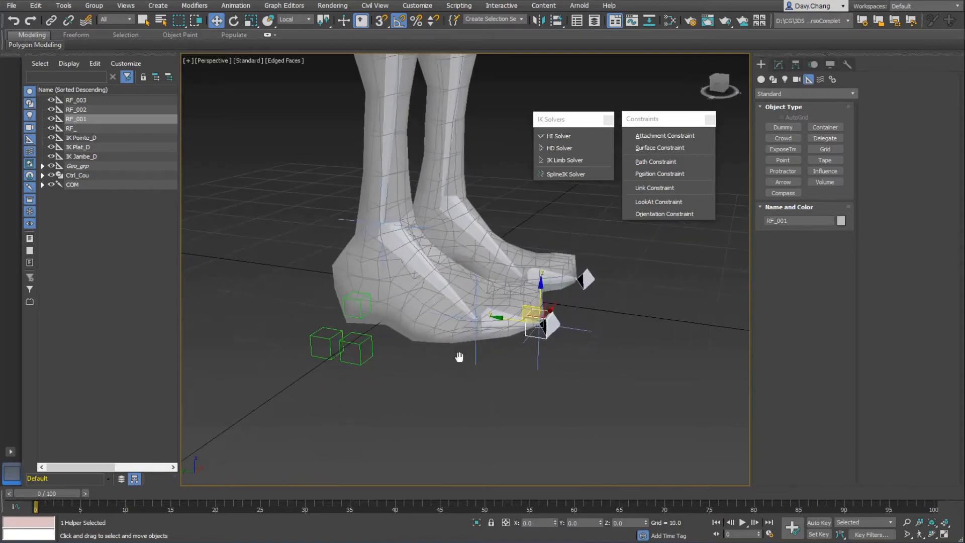
pyautogui.scroll(3, 447, 354)
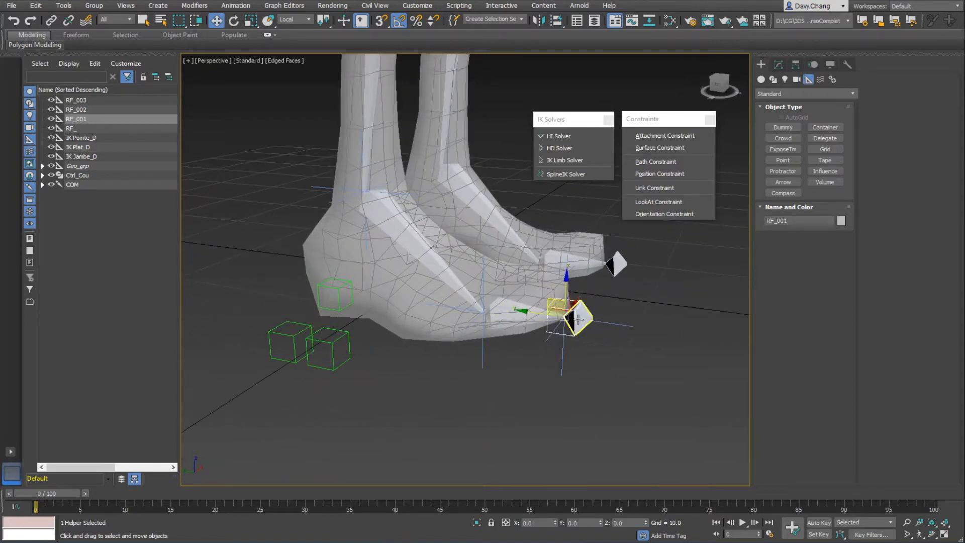
# - Align the RF_002 and RF_003 dummies to the Plat_D bone at the ball of the foot
pyautogui.click(289, 341)
pyautogui.hotkey('alt', 'a')
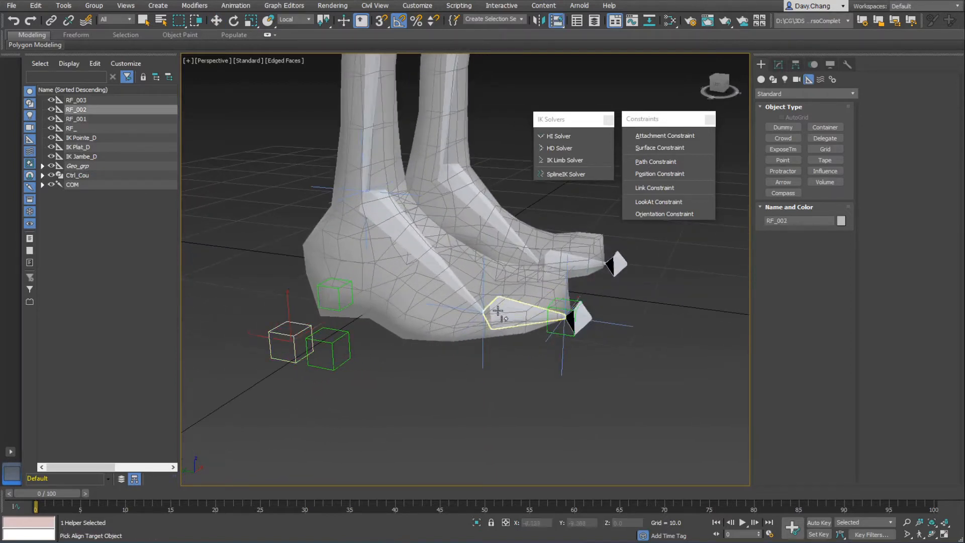
pyautogui.click(499, 309)
pyautogui.keyDown('alt'); pyautogui.moveTo(434, 350); pyautogui.dragTo(502, 306, button='middle'); pyautogui.keyUp('alt')
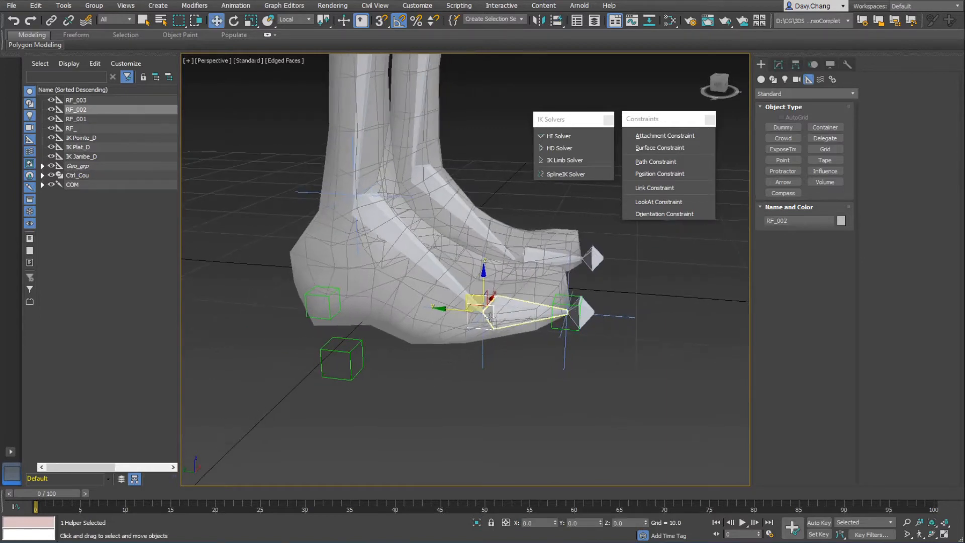
pyautogui.click(351, 353)
pyautogui.hotkey('alt', 'a')
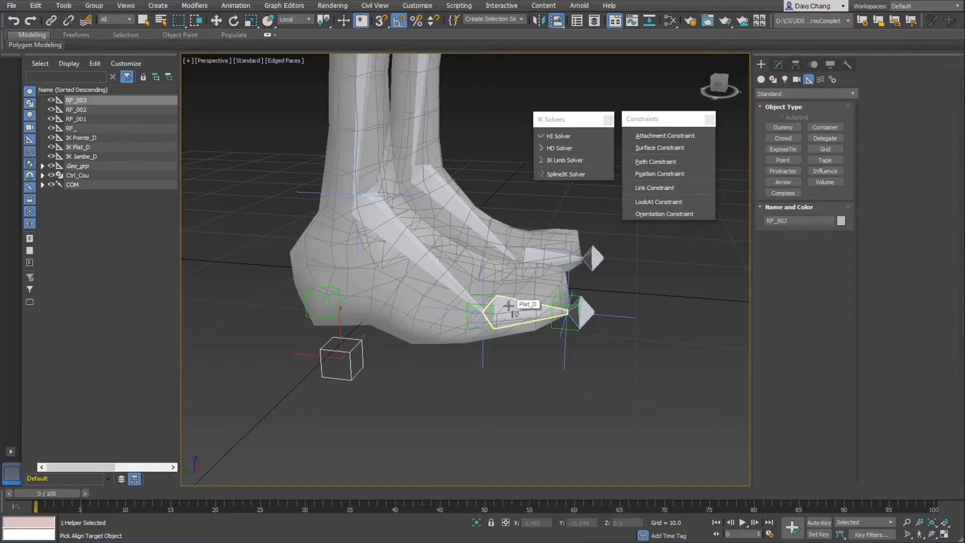
pyautogui.click(503, 302)
pyautogui.keyDown('alt'); pyautogui.moveTo(502, 302); pyautogui.dragTo(497, 336, button='middle'); pyautogui.keyUp('alt')
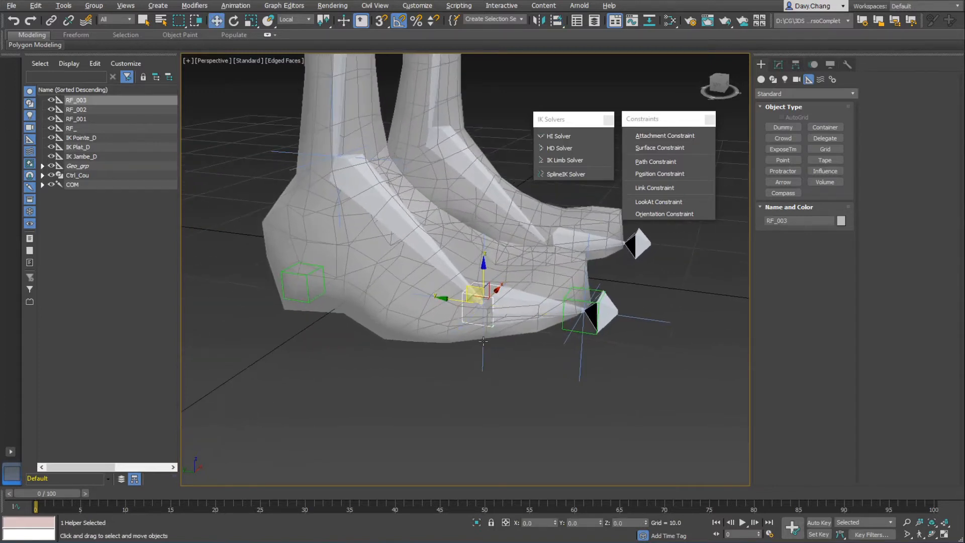
# - Scale the RF_003 dummy down uniformly to about 66% so it sits inside RF_002
pyautogui.press('r')
pyautogui.moveTo(482, 308); pyautogui.dragTo(452, 329)
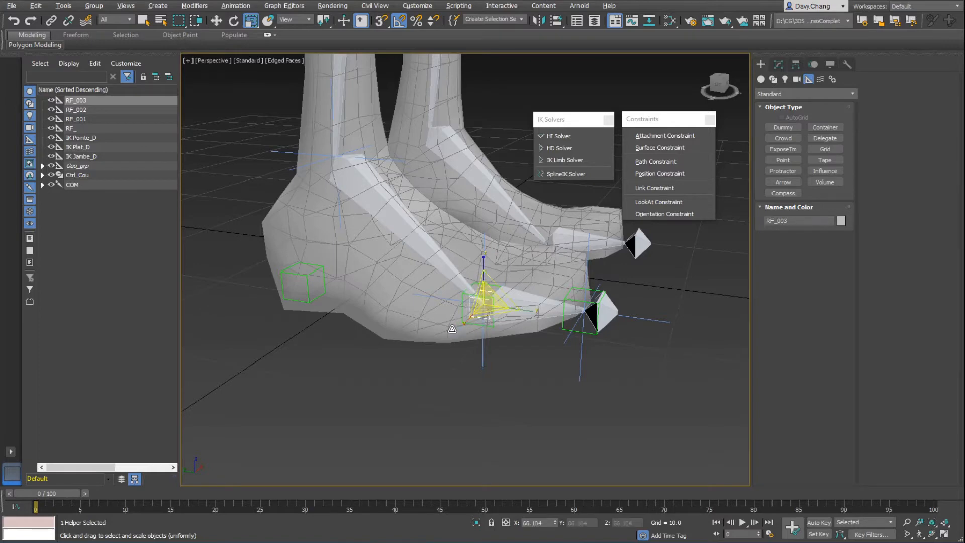
pyautogui.press('w')
pyautogui.keyDown('alt'); pyautogui.moveTo(426, 362); pyautogui.dragTo(379, 358, button='middle'); pyautogui.keyUp('alt')
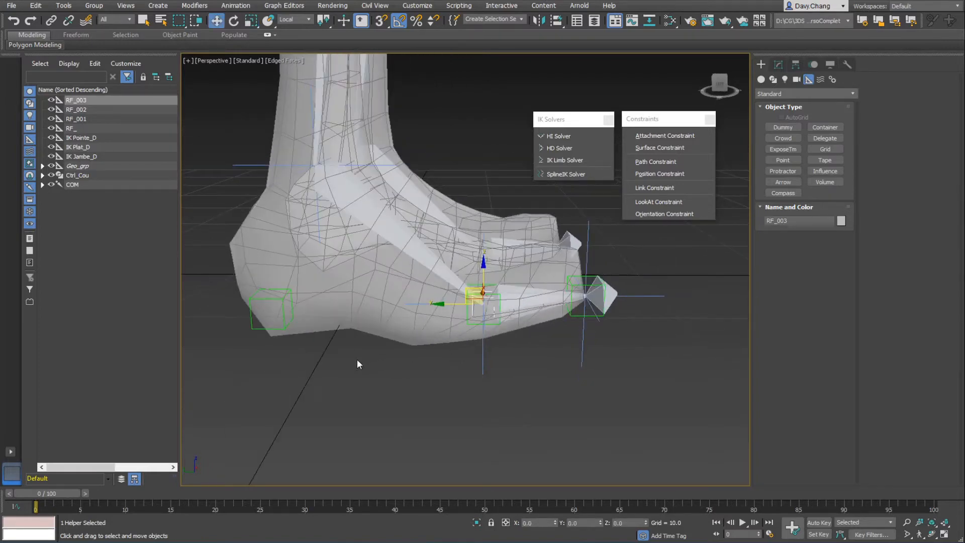
# - In the Right view, move the RF_ dummy slightly up and back to the rear edge of the heel
pyautogui.click(248, 328)
pyautogui.keyDown('alt'); pyautogui.moveTo(252, 332); pyautogui.dragTo(360, 361, button='middle'); pyautogui.keyUp('alt')
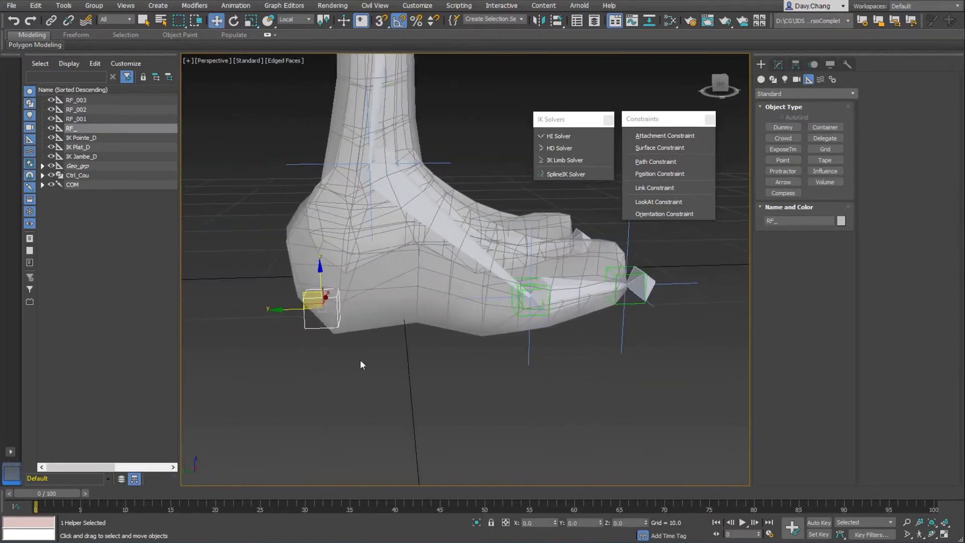
pyautogui.hotkey('alt', 'w')
pyautogui.hotkey('alt', 'w')
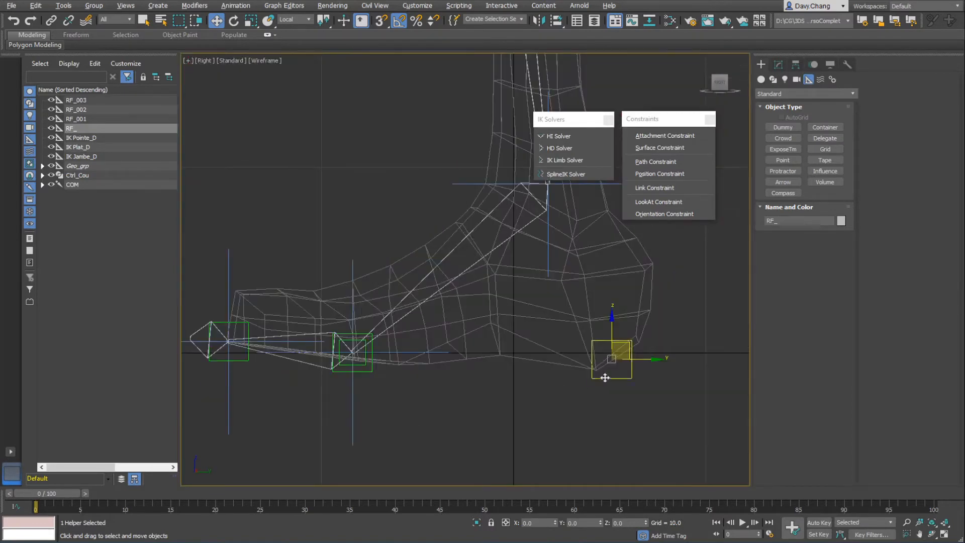
pyautogui.scroll(3, 604, 377)
pyautogui.moveTo(641, 339); pyautogui.dragTo(505, 360, button='middle')
pyautogui.scroll(1, 545, 353)
pyautogui.moveTo(504, 355); pyautogui.dragTo(532, 340)
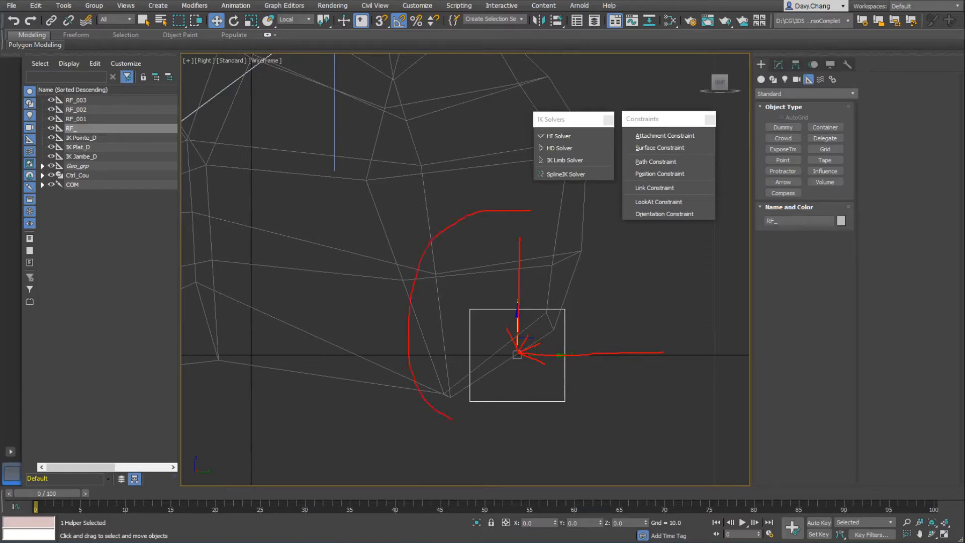
pyautogui.press('Escape')
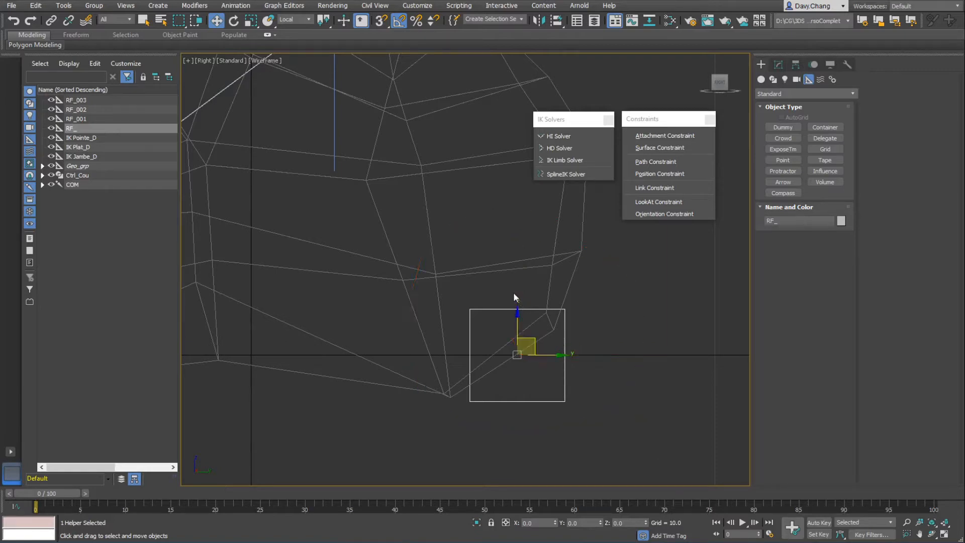
# - Return to the Perspective view and rename the heel dummy as RF_Talon_D and the toe-tip dummy as RF_Pointe_D
pyautogui.hotkey('alt', 'w')
pyautogui.rightClick(512, 292)
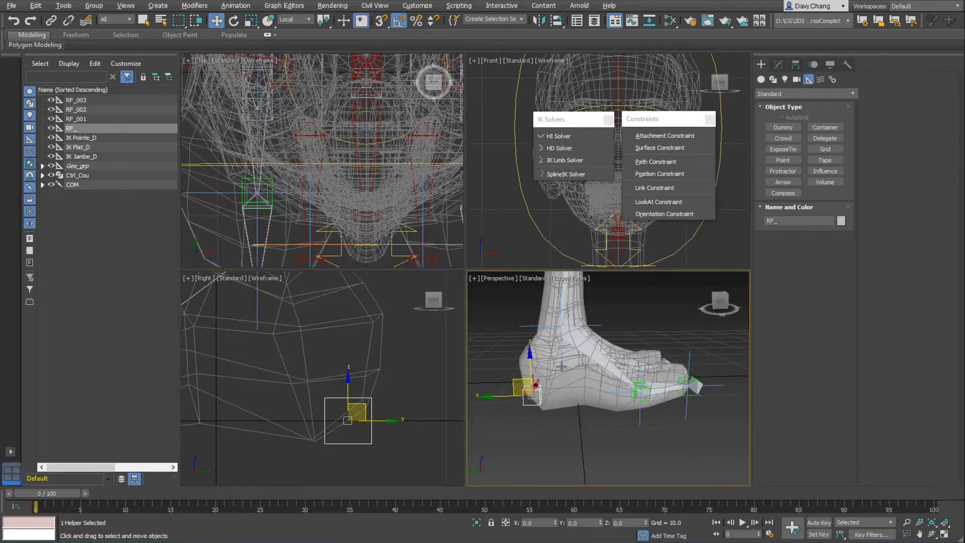
pyautogui.hotkey('alt', 'w')
pyautogui.keyDown('alt'); pyautogui.moveTo(408, 314); pyautogui.dragTo(427, 340, button='middle'); pyautogui.keyUp('alt')
pyautogui.scroll(3, 468, 307)
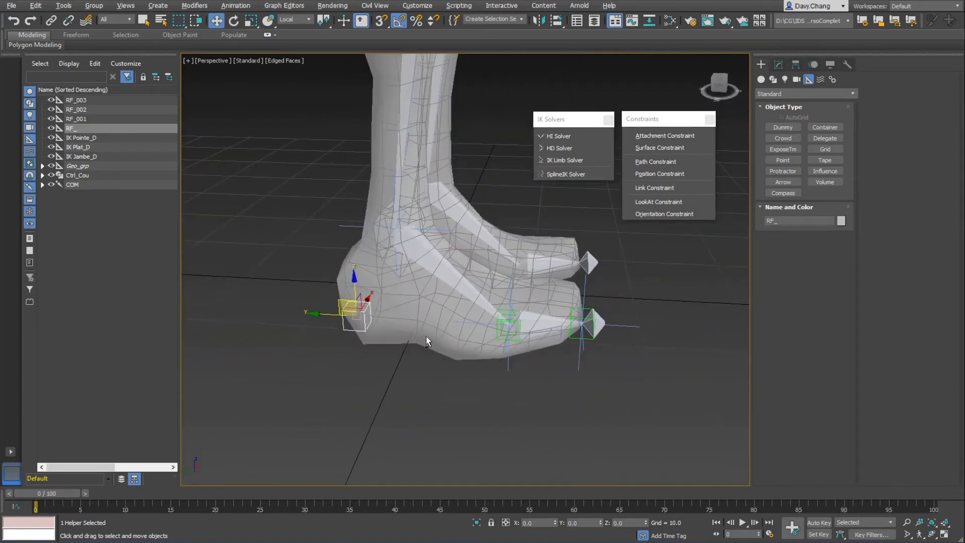
pyautogui.click(80, 129)
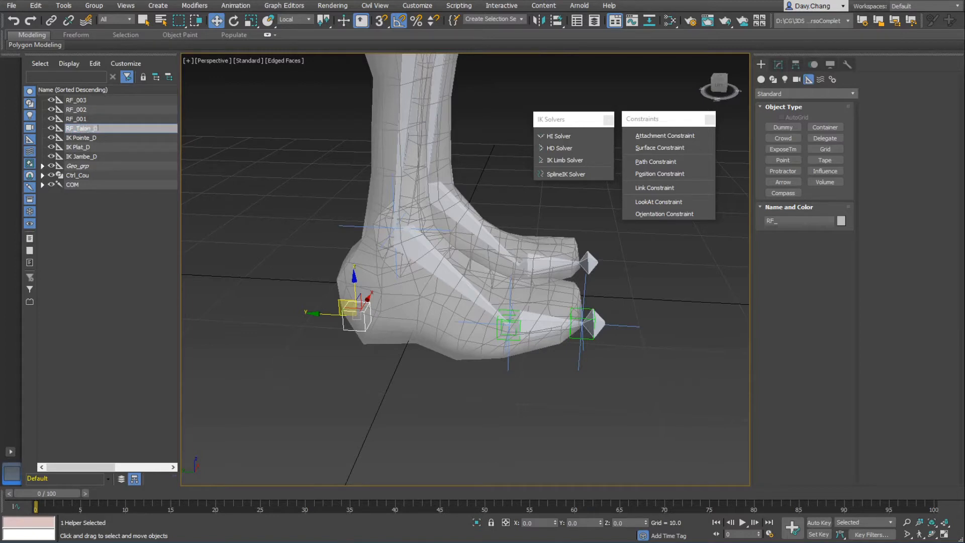
pyautogui.hotkey('shift', 'Tab')
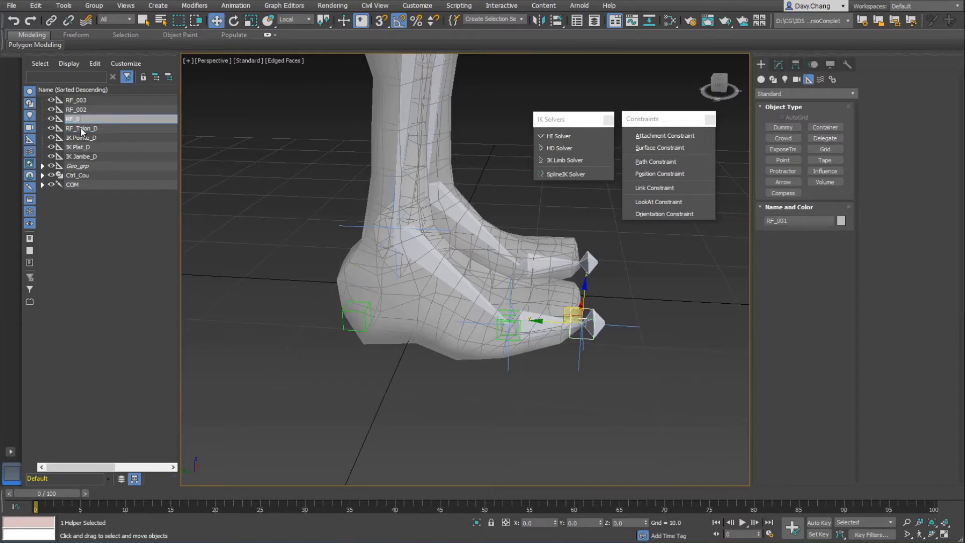
pyautogui.write('RF_Pointe_D')
pyautogui.hotkey('shift', 'Tab')
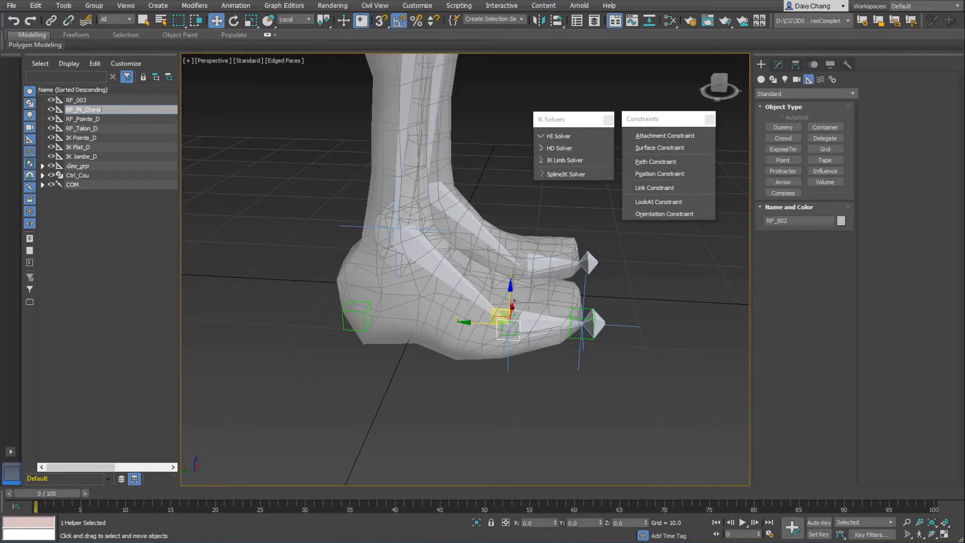
# - Rename the RF_002 dummy as RF_Pli_Cheville_D and the RF_003 dummy as RF_Pli_Pointe_D
pyautogui.press('Tab')
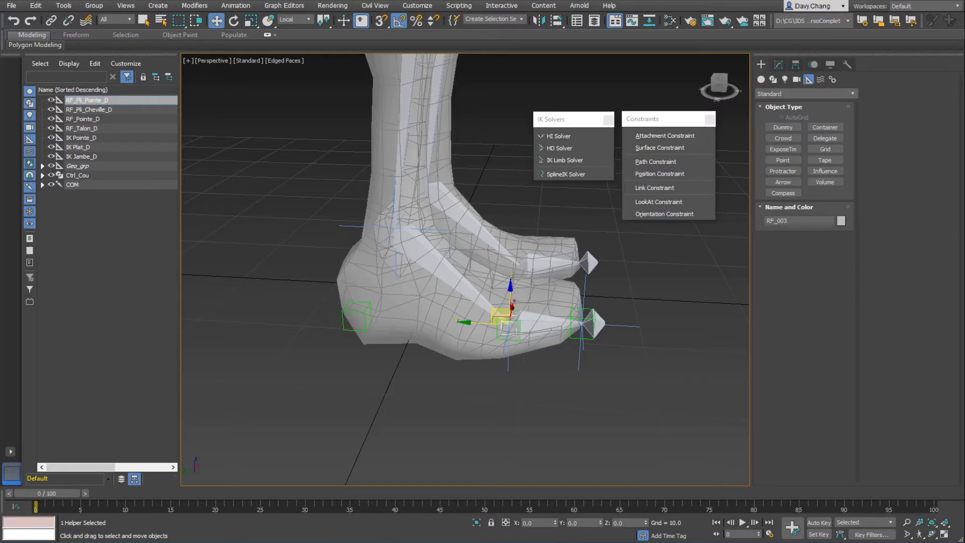
pyautogui.press('Return')
# - Link RF_Pli_Pointe_D and RF_Pli_Cheville_D to the RF_Pointe_D dummy as parent, and link RF_Pointe_D to RF_Talon_D
pyautogui.scroll(4, 470, 343)
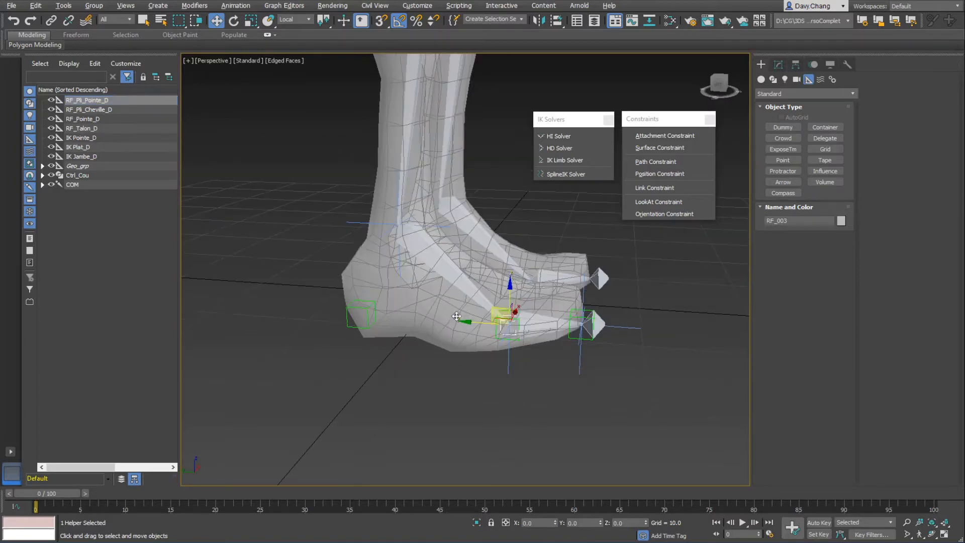
pyautogui.moveTo(449, 331); pyautogui.dragTo(408, 296, button='middle')
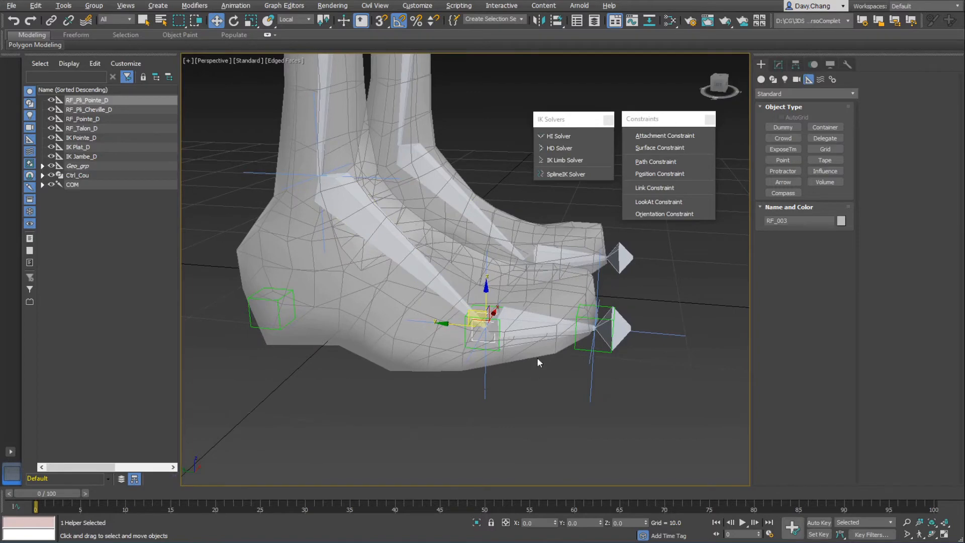
pyautogui.click(480, 306)
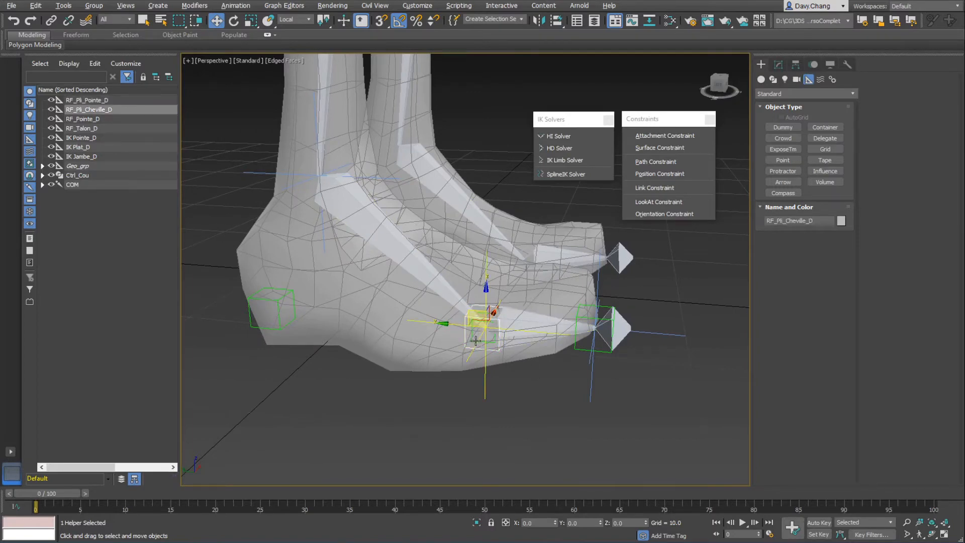
pyautogui.keyDown('ctrl'); pyautogui.moveTo(474, 341); pyautogui.dragTo(596, 304); pyautogui.keyUp('ctrl')
pyautogui.scroll(2, 520, 346)
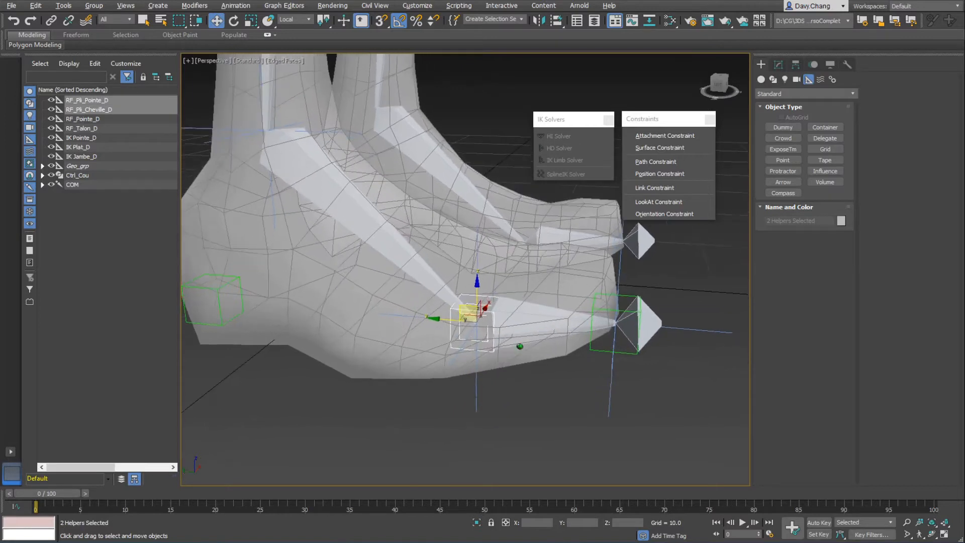
pyautogui.keyDown('alt'); pyautogui.moveTo(519, 347); pyautogui.dragTo(517, 327, button='middle'); pyautogui.keyUp('alt')
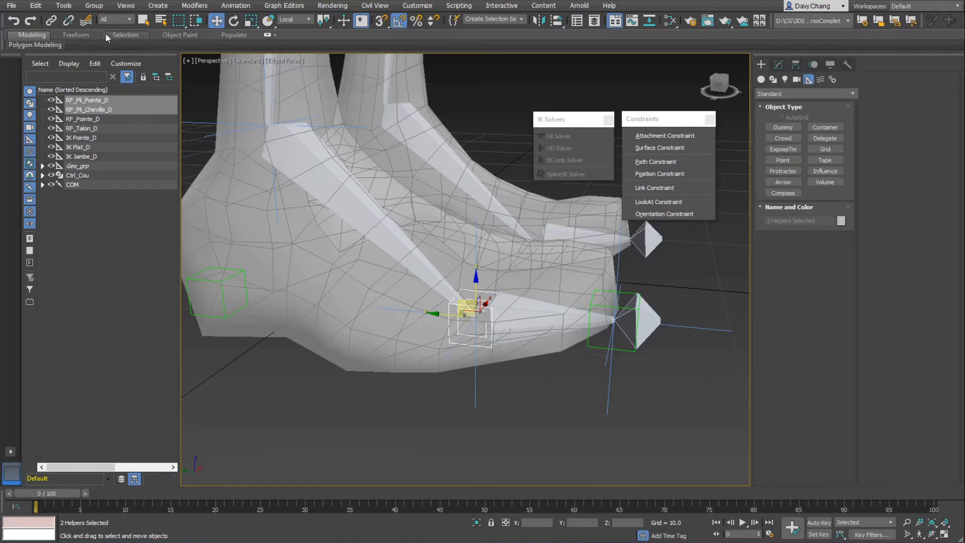
pyautogui.click(50, 20)
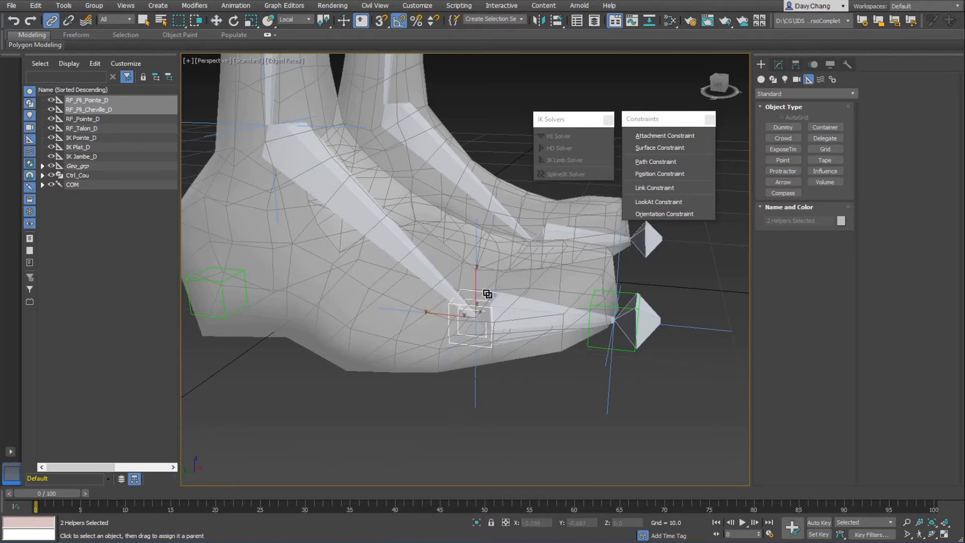
pyautogui.moveTo(490, 301); pyautogui.dragTo(226, 322)
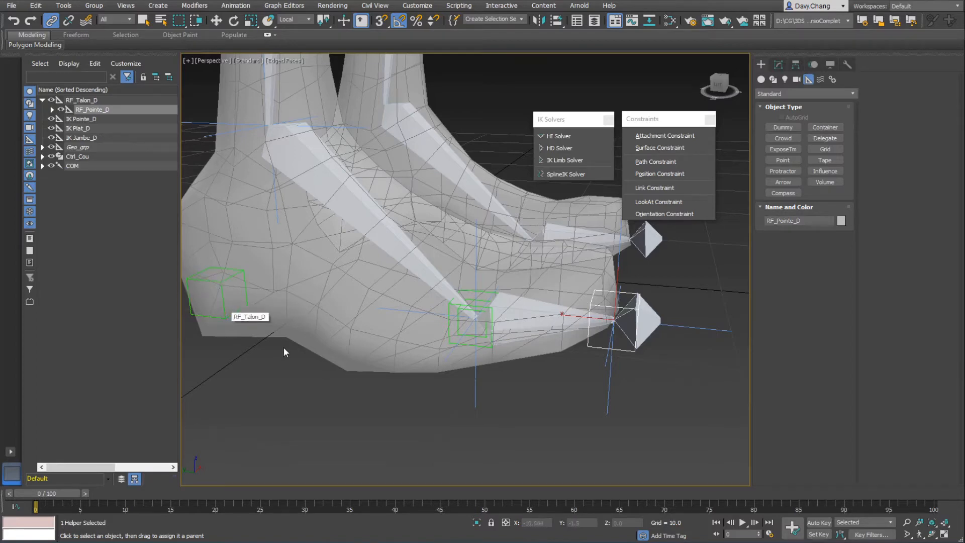
# - Try rotating the RF_Talon_D dummy at the heel to test its pivot, and cancel the rotation
pyautogui.press('w')
pyautogui.scroll(-5, 288, 353)
pyautogui.moveTo(271, 355); pyautogui.dragTo(357, 356, button='middle')
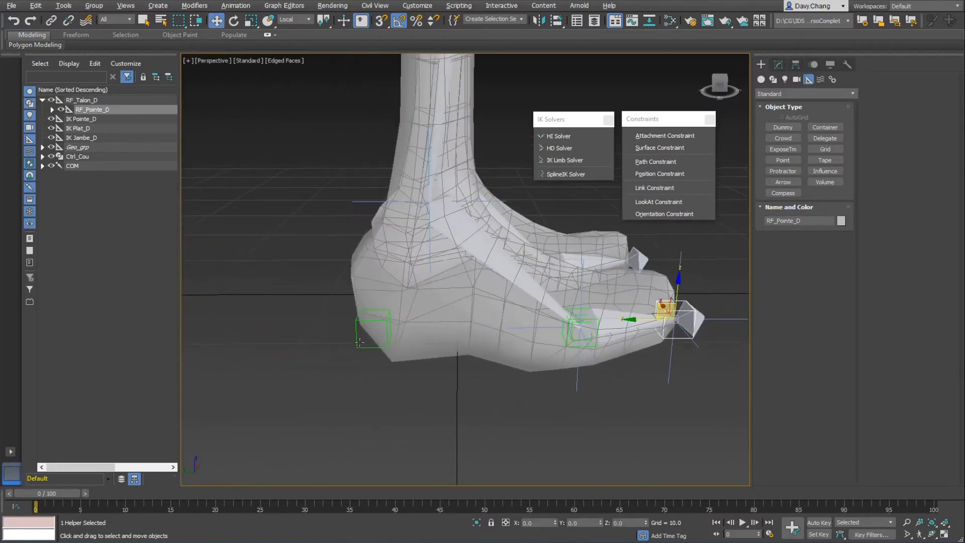
pyautogui.click(357, 344)
pyautogui.moveTo(468, 355); pyautogui.dragTo(405, 349, button='middle')
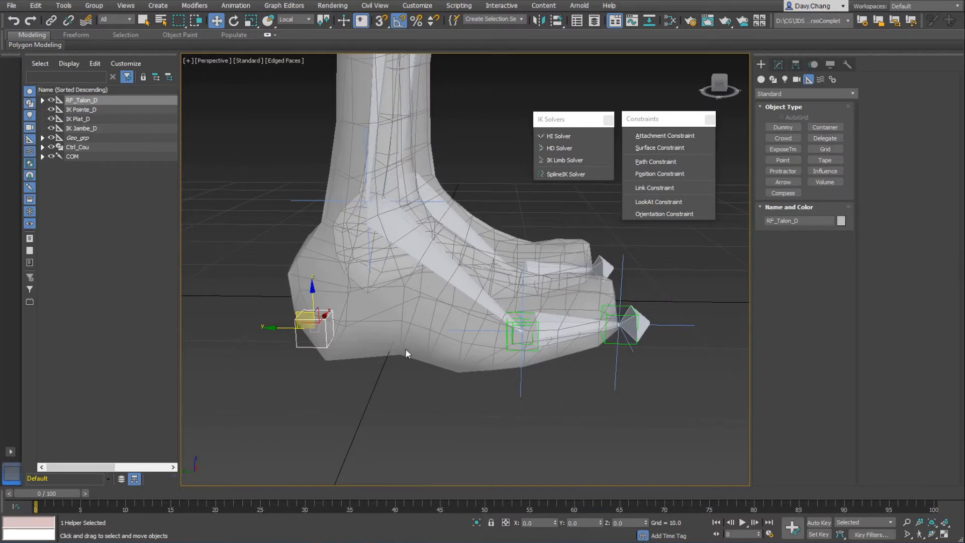
pyautogui.press('e')
pyautogui.moveTo(332, 293); pyautogui.dragTo(342, 307)
pyautogui.rightClick(346, 307)
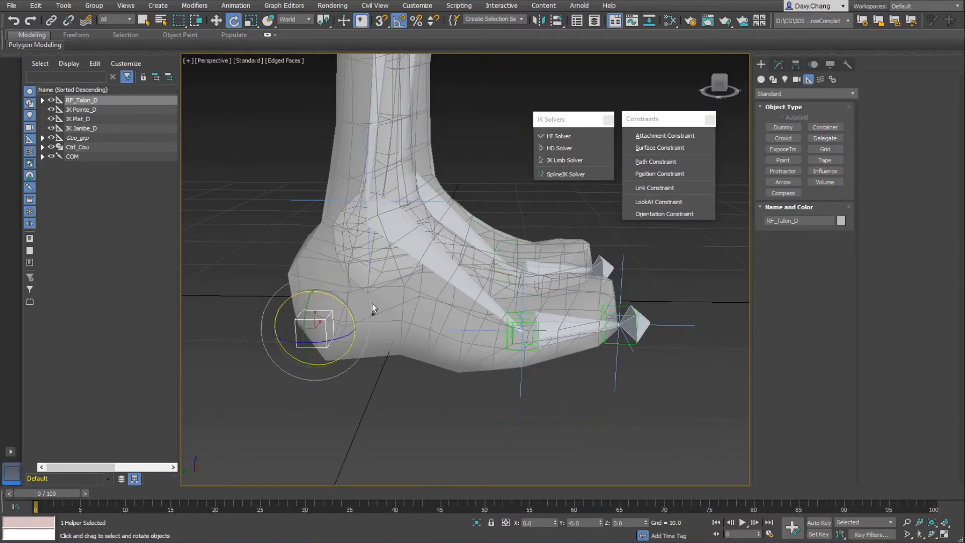
# - Test the rotation of the RF_Pointe_D dummy at the toe tip and the RF_Pli_Cheville_D dummy at the ball, without keeping it
pyautogui.click(606, 304)
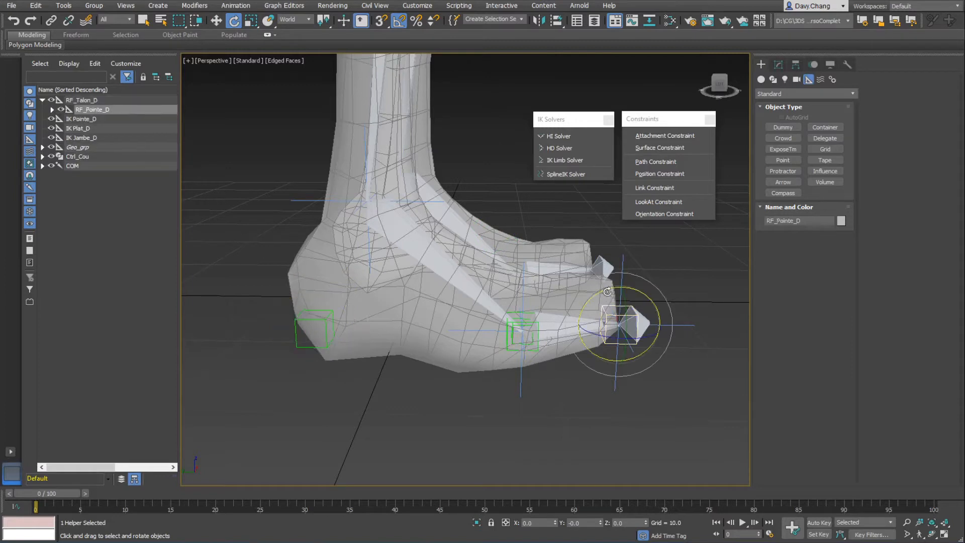
pyautogui.moveTo(616, 286)
pyautogui.mouseDown()
pyautogui.moveTo(625, 292)
pyautogui.moveTo(610, 296)
pyautogui.mouseUp()
pyautogui.click(511, 313)
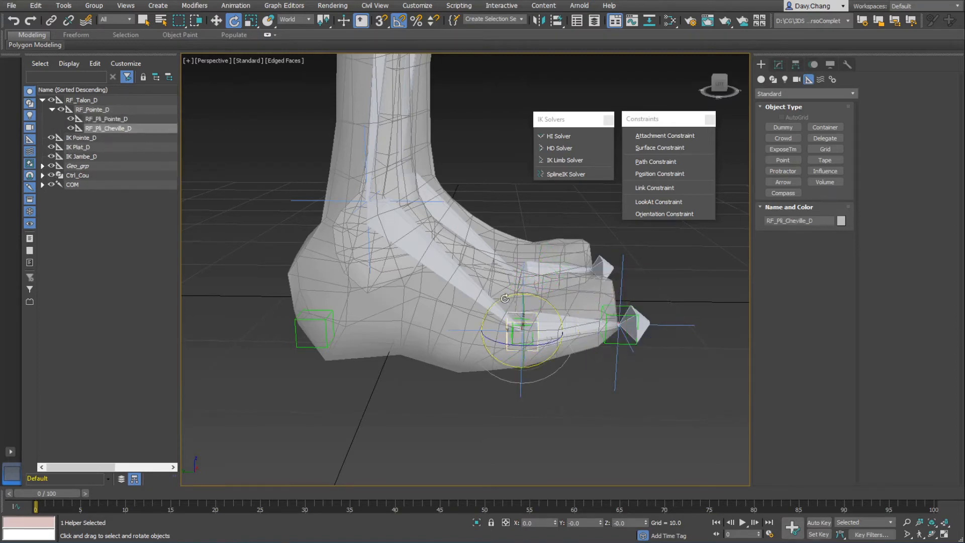
pyautogui.moveTo(504, 298); pyautogui.dragTo(503, 299)
# - Test the rotation of the inner RF_Pli_Pointe_D dummy at the ball of the foot without keeping it
pyautogui.scroll(3, 511, 325)
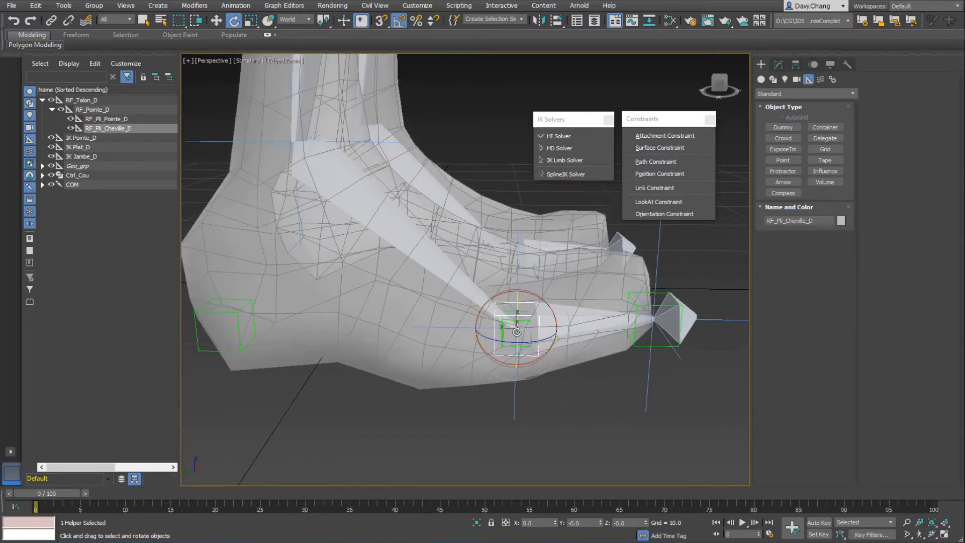
pyautogui.press('q')
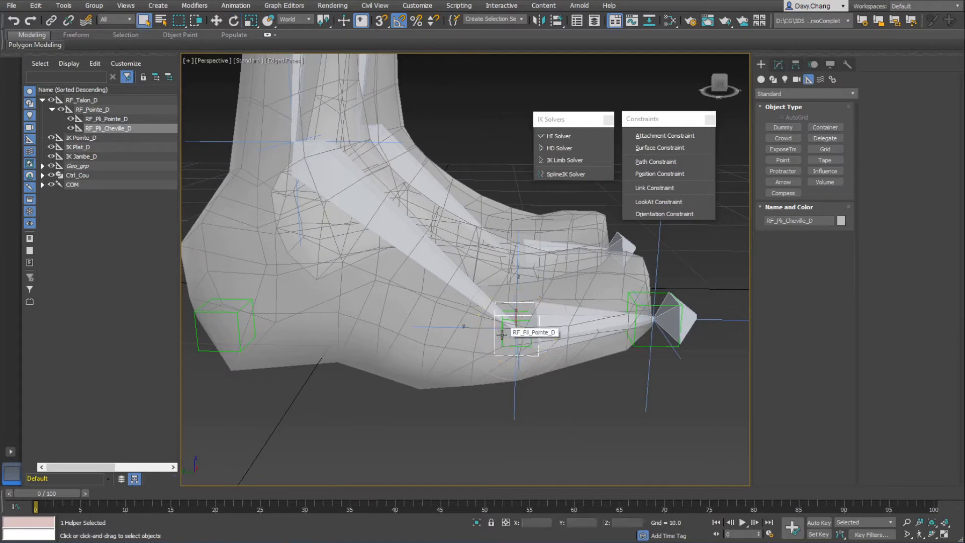
pyautogui.click(517, 336)
pyautogui.press('e')
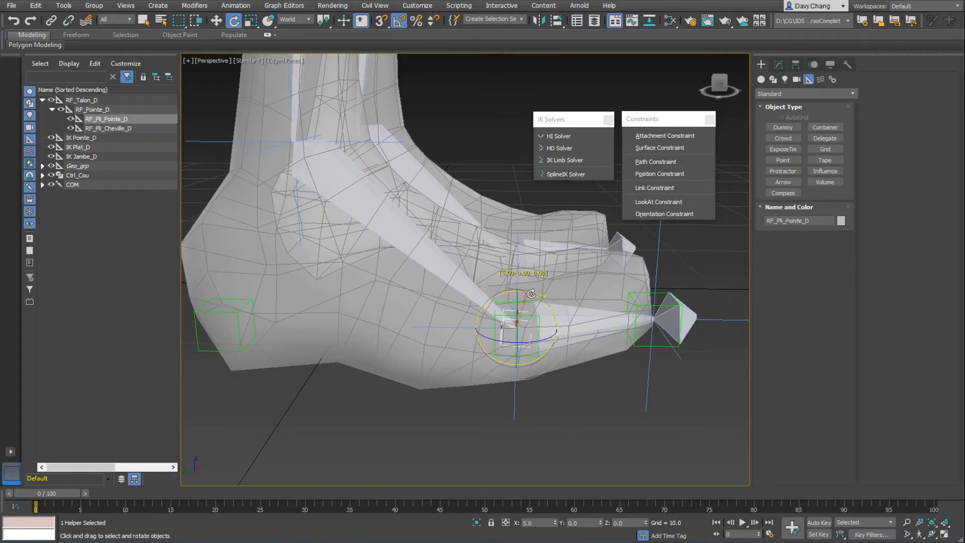
pyautogui.moveTo(528, 297); pyautogui.dragTo(511, 306)
pyautogui.press('w')
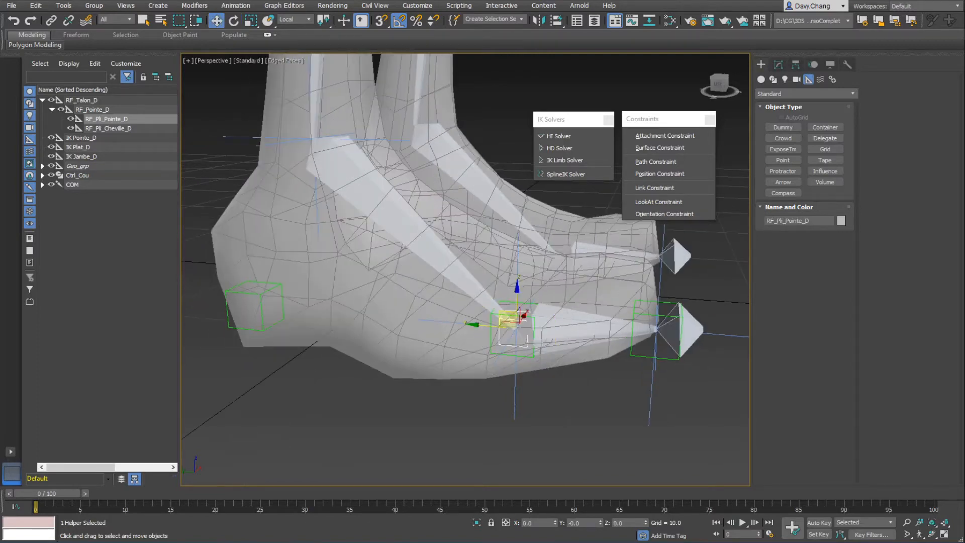
# - Set the Parent Space of the IK Plat_D and IK Pointe_D solvers to IK Goal
pyautogui.keyDown('alt'); pyautogui.moveTo(511, 306); pyautogui.dragTo(427, 331, button='middle'); pyautogui.keyUp('alt')
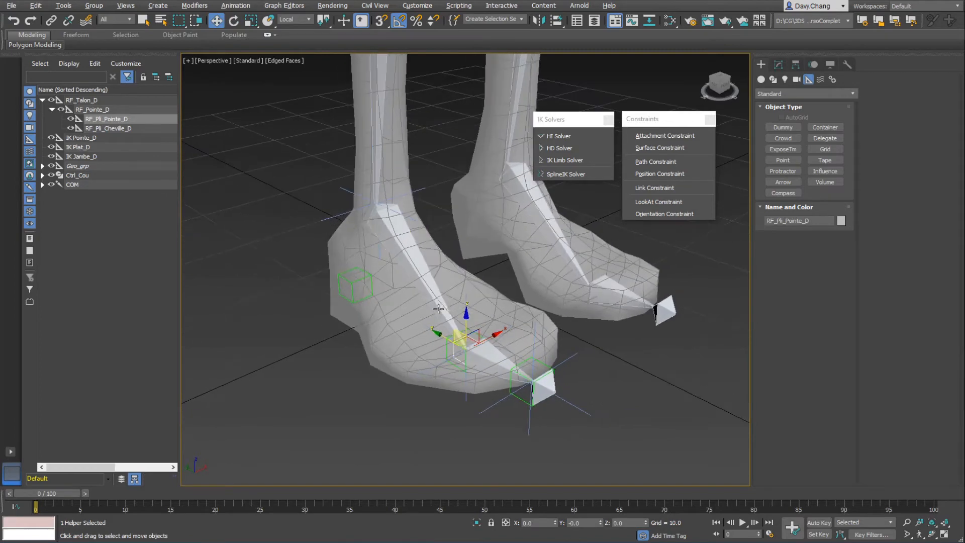
pyautogui.keyDown('alt'); pyautogui.moveTo(538, 331); pyautogui.dragTo(502, 311, button='middle'); pyautogui.keyUp('alt')
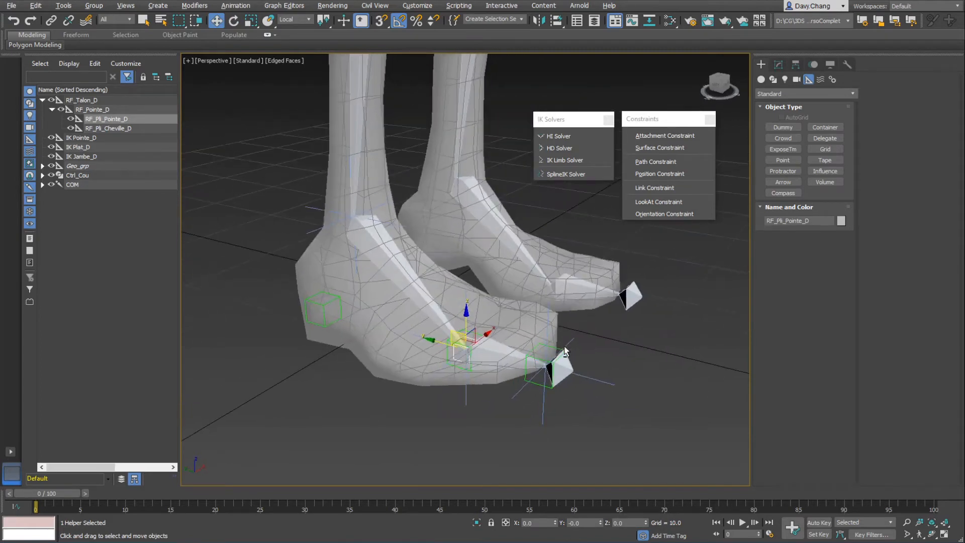
pyautogui.click(467, 295)
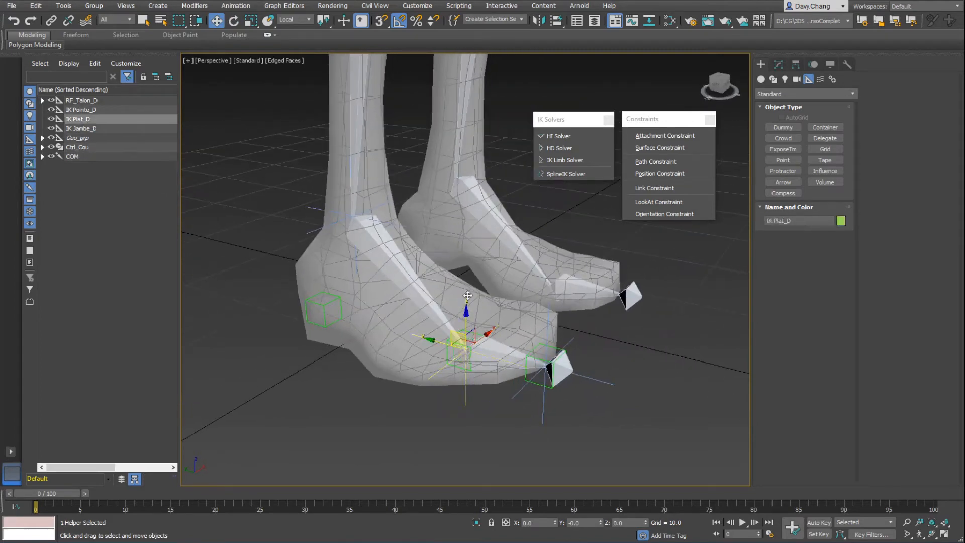
pyautogui.click(547, 324)
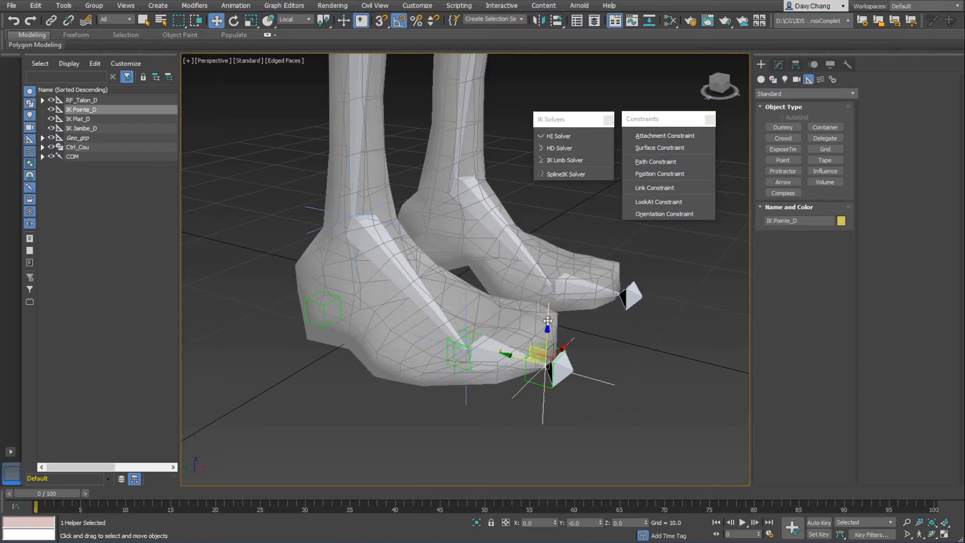
pyautogui.click(467, 302)
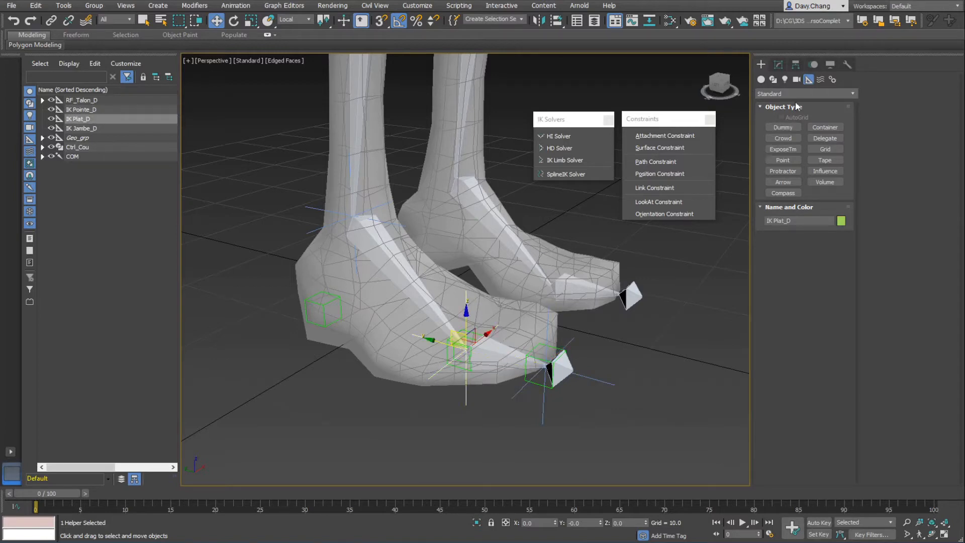
pyautogui.click(812, 65)
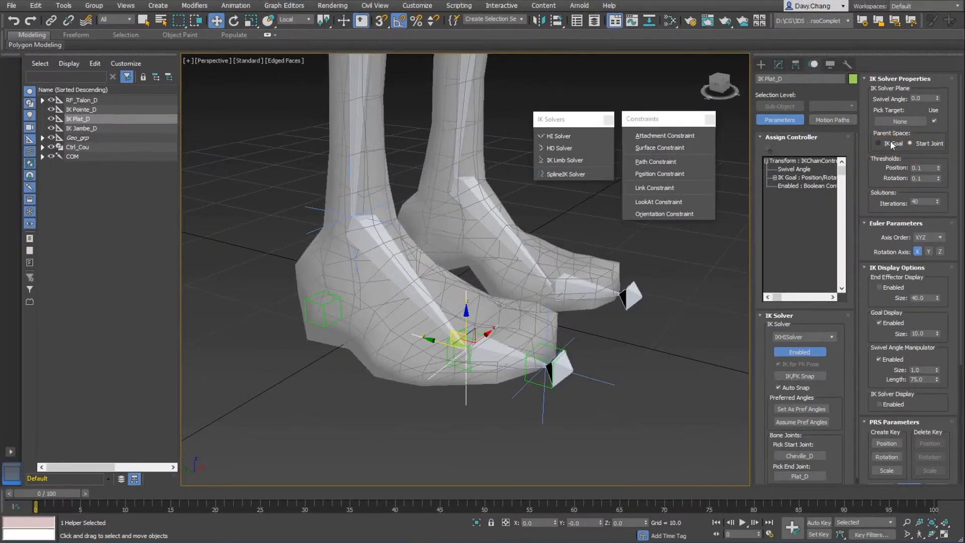
pyautogui.click(591, 388)
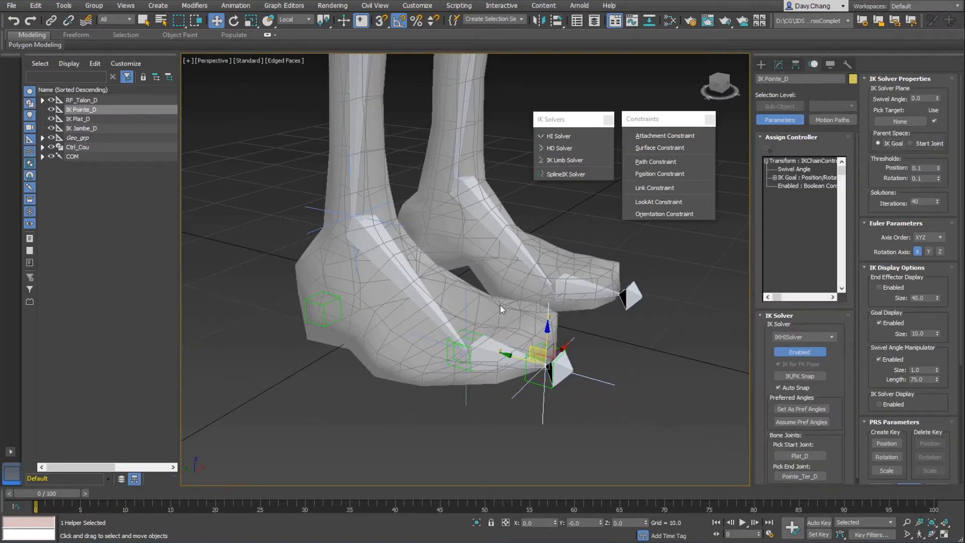
# - Examine how the Cheville_D and Plat_D bones relate to the RF_Talon_D dummy and the IK Plat_D solver
pyautogui.keyDown('alt'); pyautogui.moveTo(501, 308); pyautogui.dragTo(399, 262, button='middle'); pyautogui.keyUp('alt')
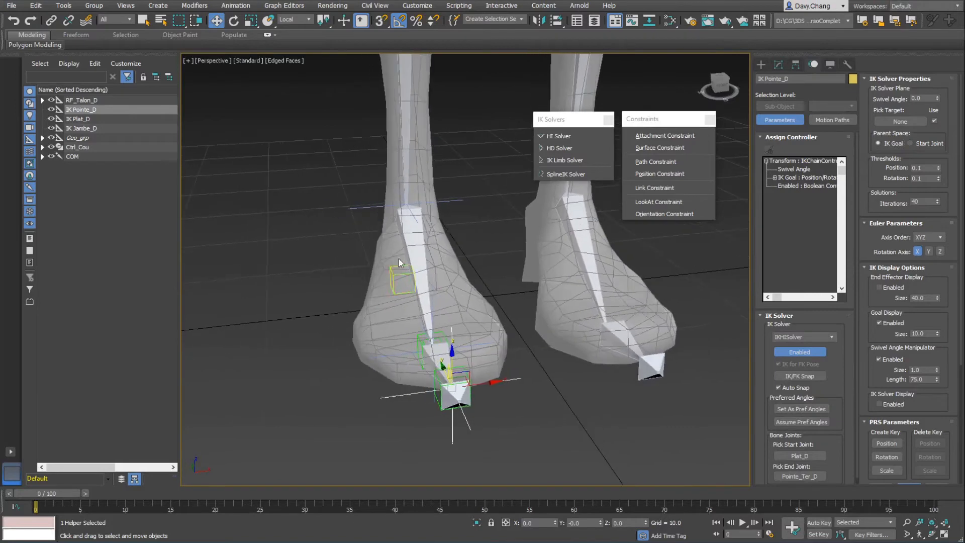
pyautogui.click(411, 248)
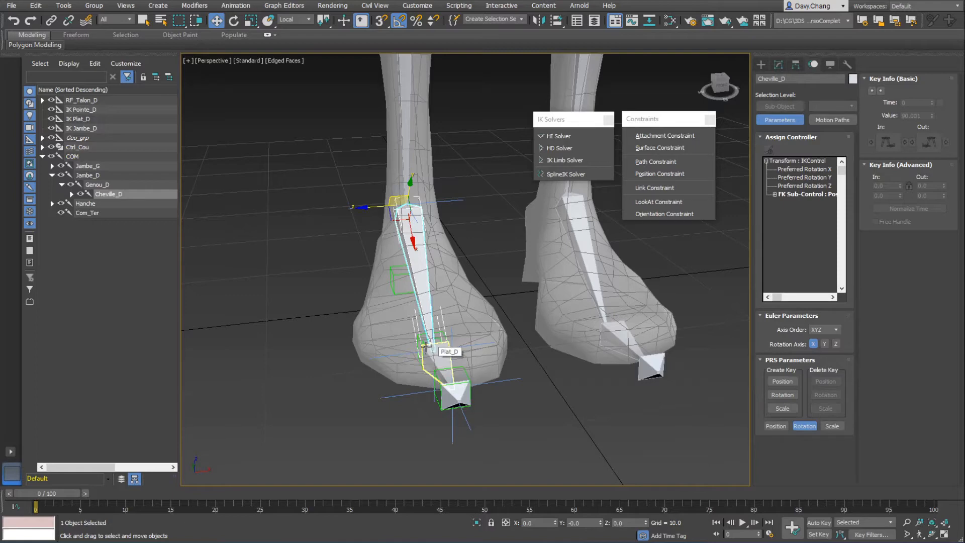
pyautogui.click(393, 278)
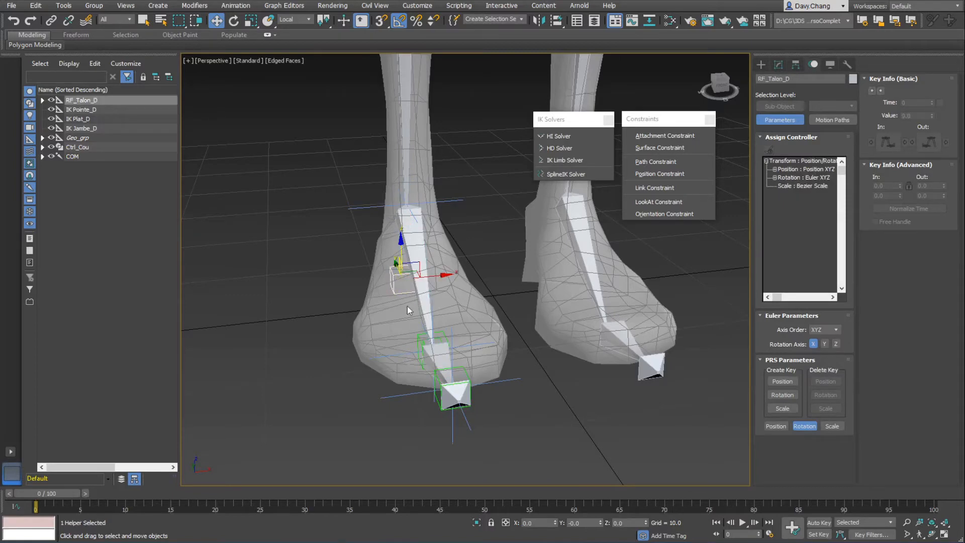
pyautogui.keyDown('alt'); pyautogui.moveTo(384, 318); pyautogui.dragTo(402, 315, button='middle'); pyautogui.keyUp('alt')
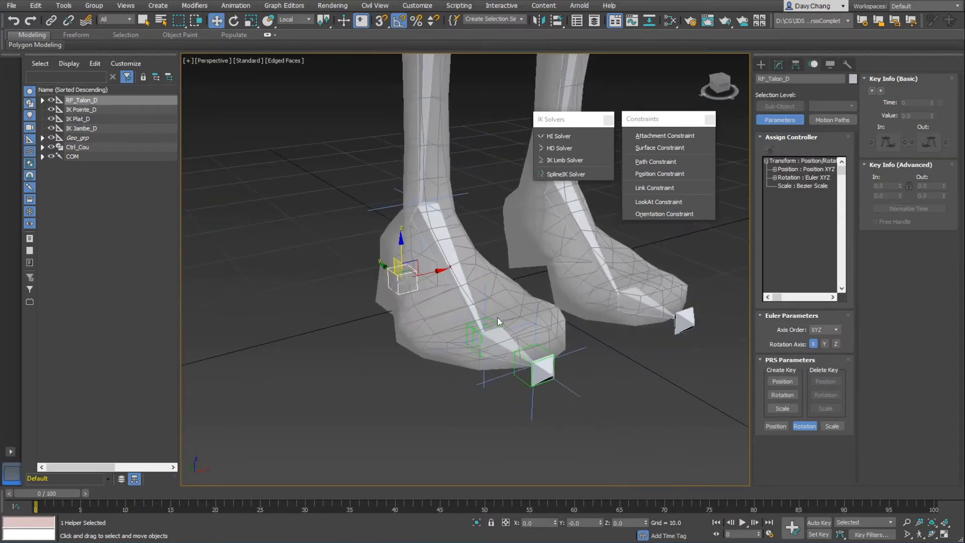
pyautogui.click(485, 285)
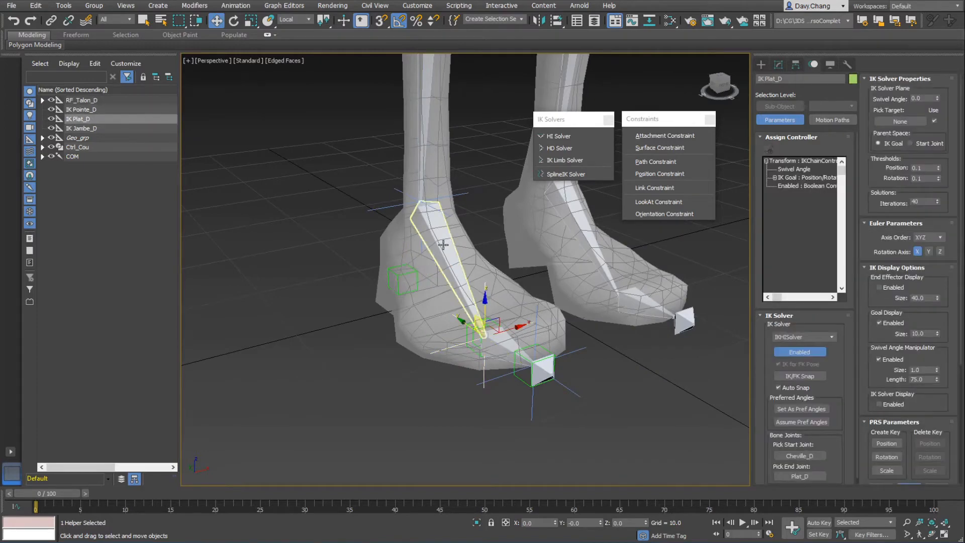
pyautogui.click(431, 234)
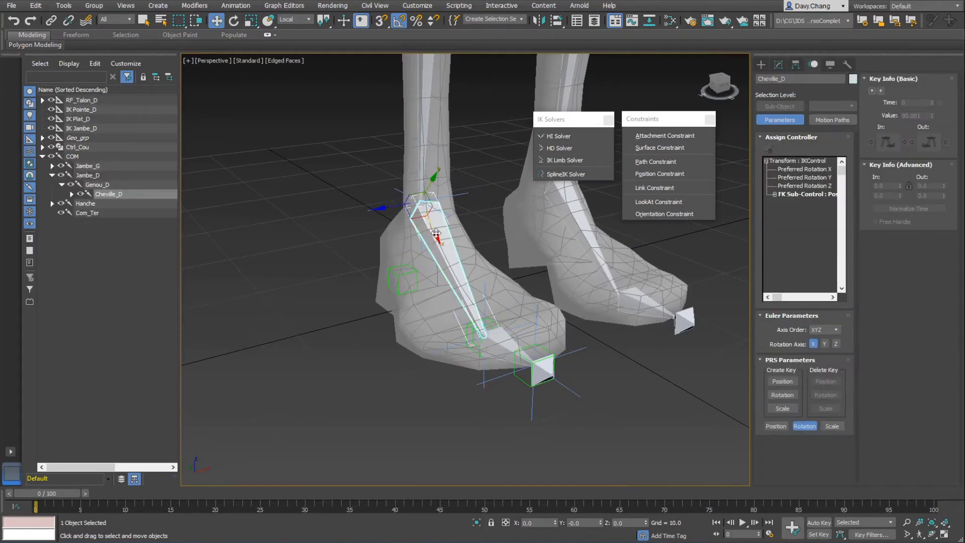
pyautogui.press('e')
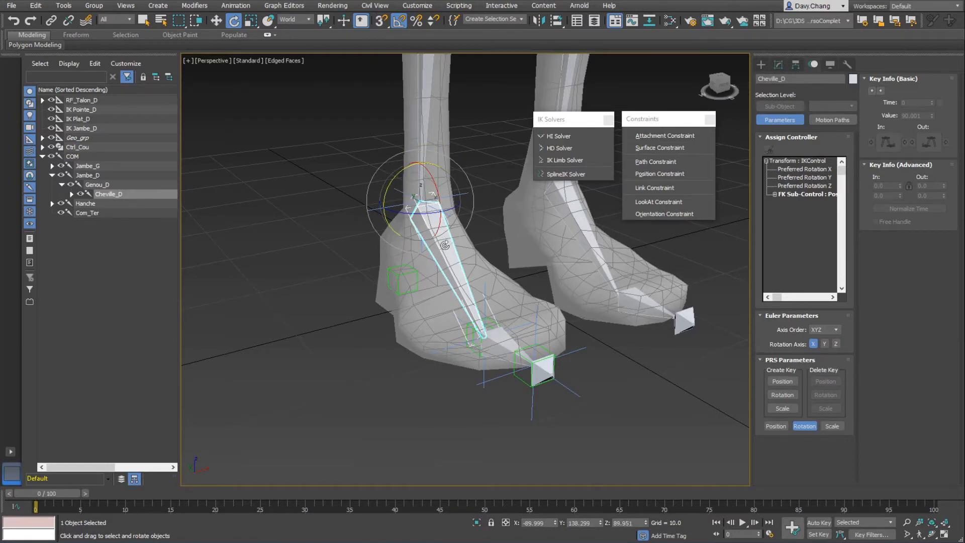
pyautogui.click(498, 337)
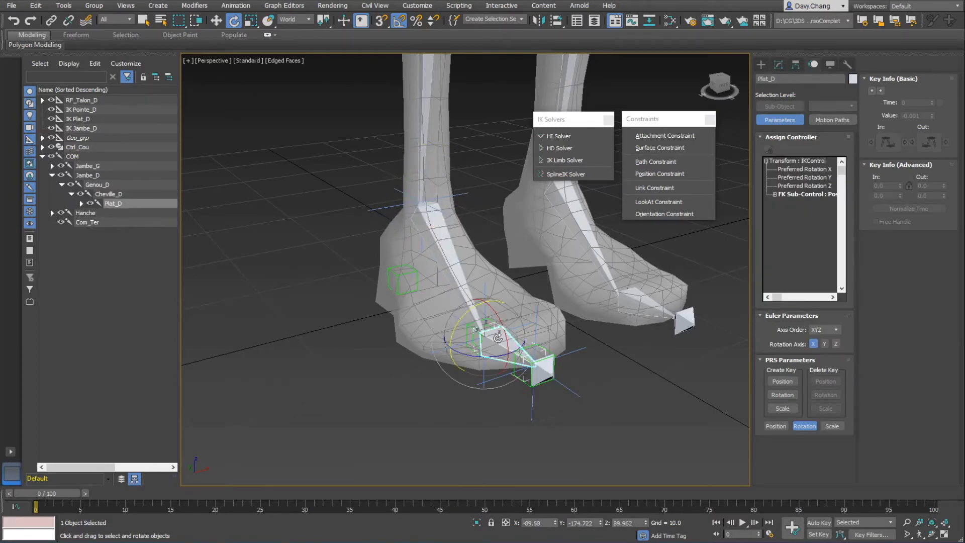
pyautogui.press('w')
pyautogui.keyDown('alt'); pyautogui.moveTo(425, 302); pyautogui.dragTo(506, 317, button='middle'); pyautogui.keyUp('alt')
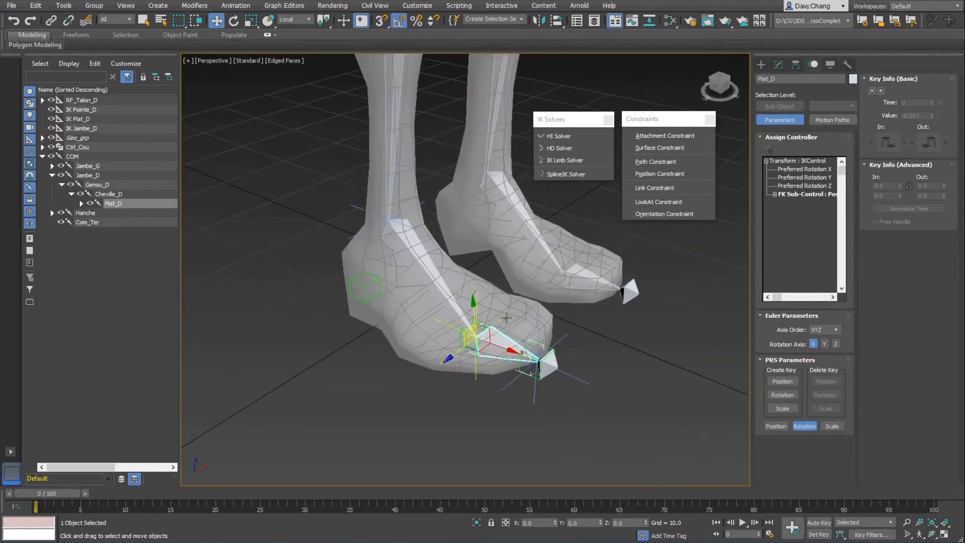
pyautogui.click(501, 319)
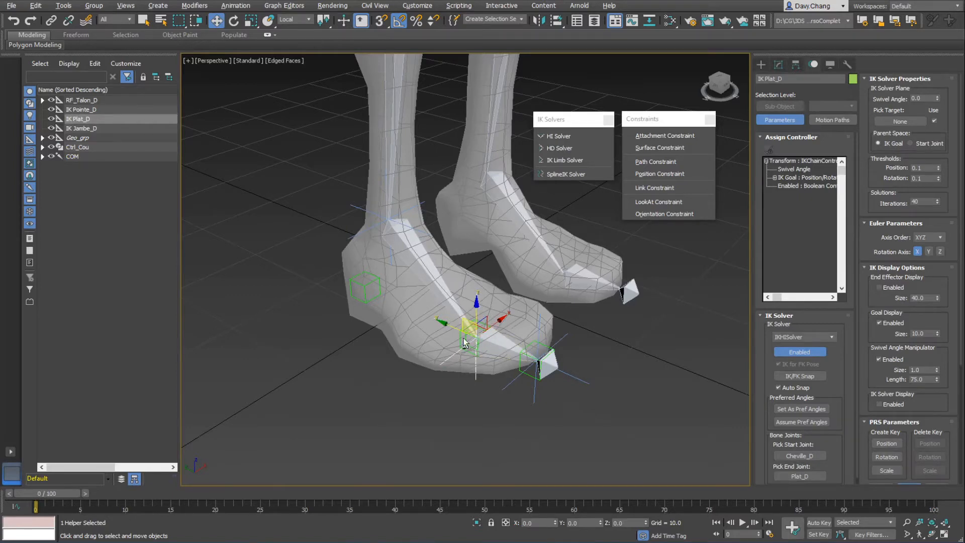
# - Link the IK Jambe_D goal at the ankle to the RF_Pli_Cheville_D dummy as parent
pyautogui.keyDown('alt'); pyautogui.moveTo(554, 345); pyautogui.dragTo(367, 276, button='middle'); pyautogui.keyUp('alt')
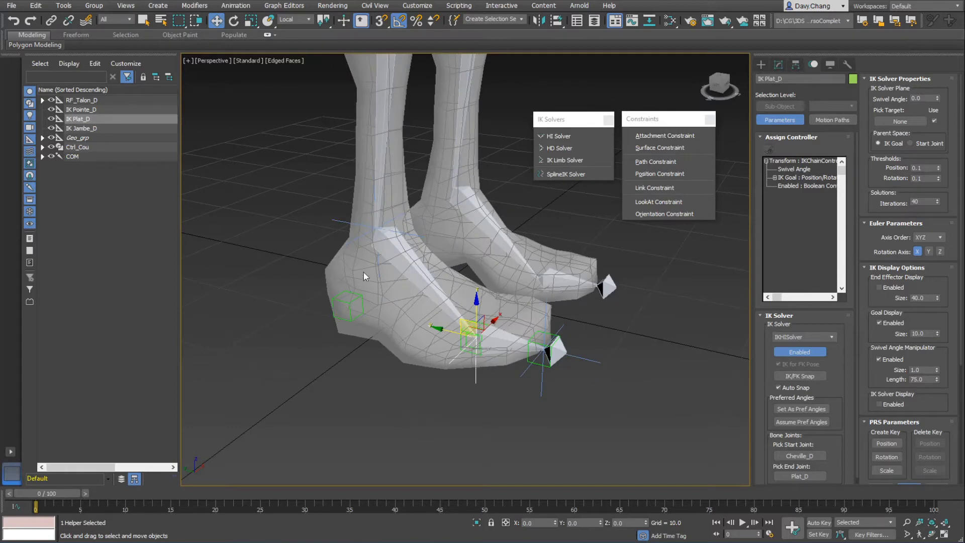
pyautogui.click(337, 221)
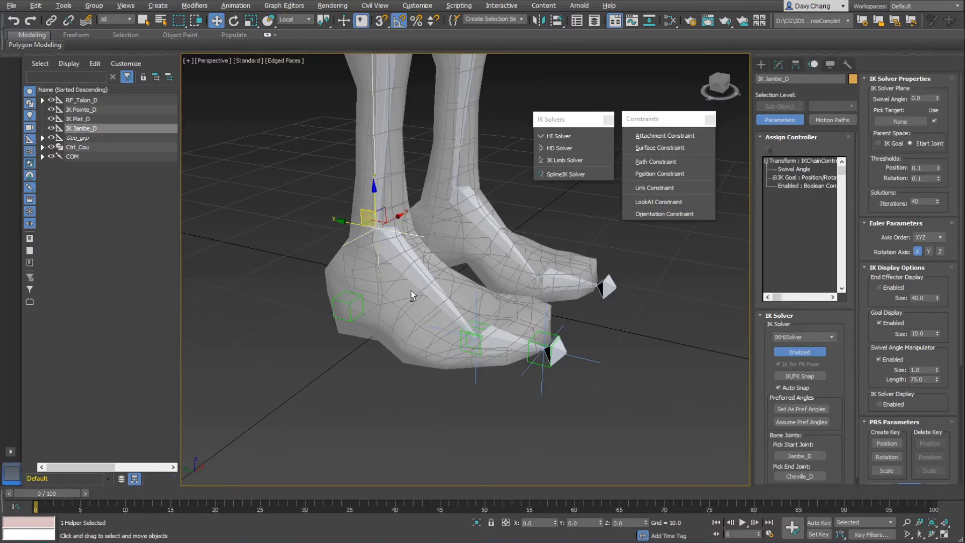
pyautogui.scroll(3, 409, 295)
pyautogui.keyDown('alt'); pyautogui.moveTo(440, 283); pyautogui.dragTo(394, 273, button='middle'); pyautogui.keyUp('alt')
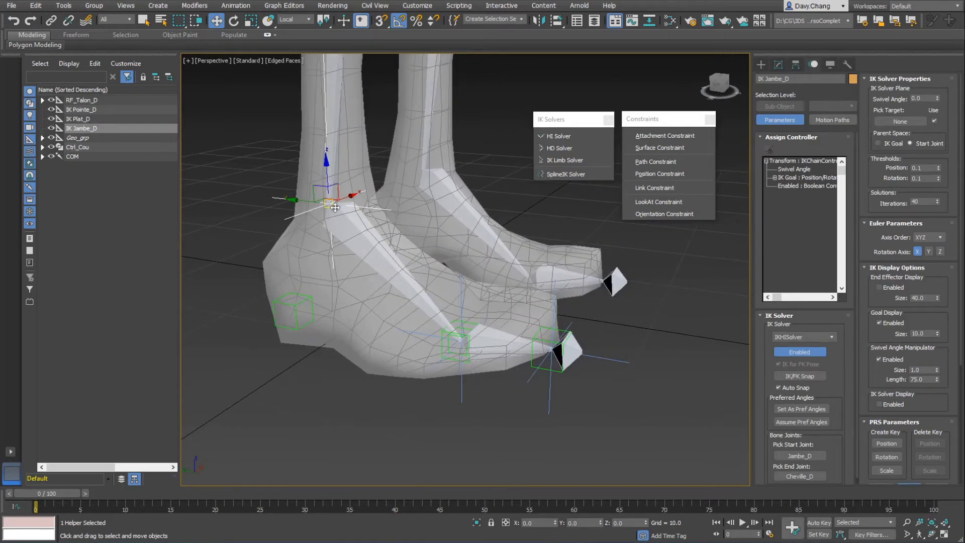
pyautogui.click(51, 20)
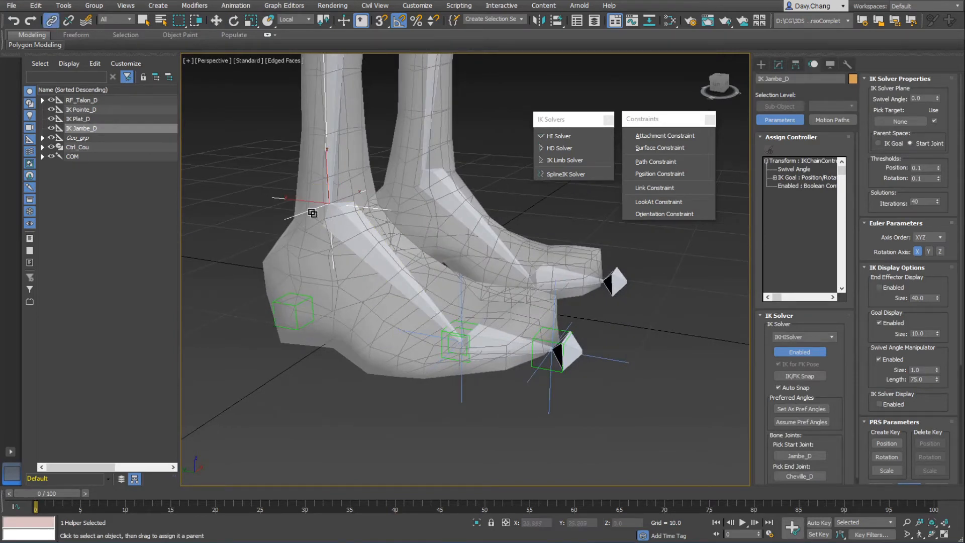
pyautogui.moveTo(312, 213); pyautogui.dragTo(473, 329)
pyautogui.moveTo(471, 327); pyautogui.dragTo(471, 327)
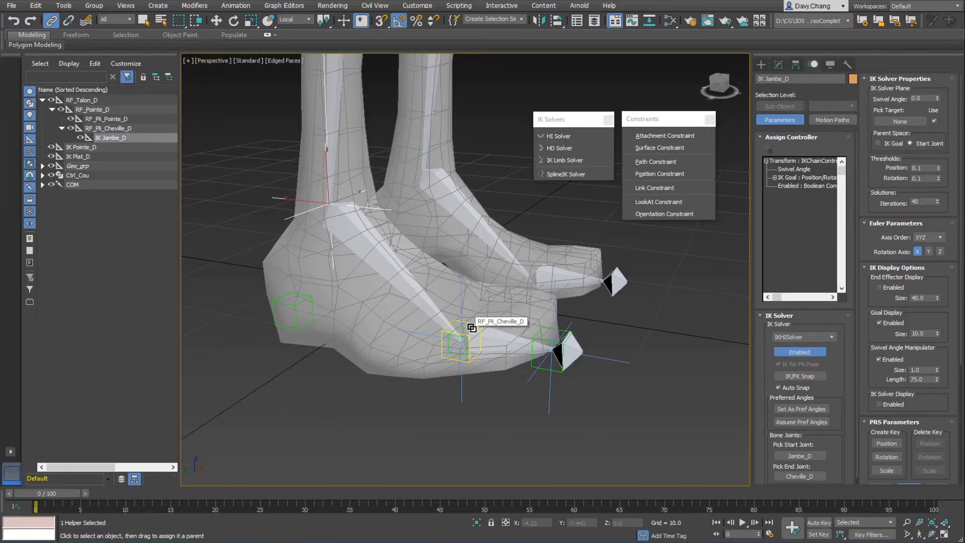
# - Link the IK Pointe_D goal at the toe tip to the RF_Pli_Pointe_D dummy as parent
pyautogui.scroll(5, 543, 321)
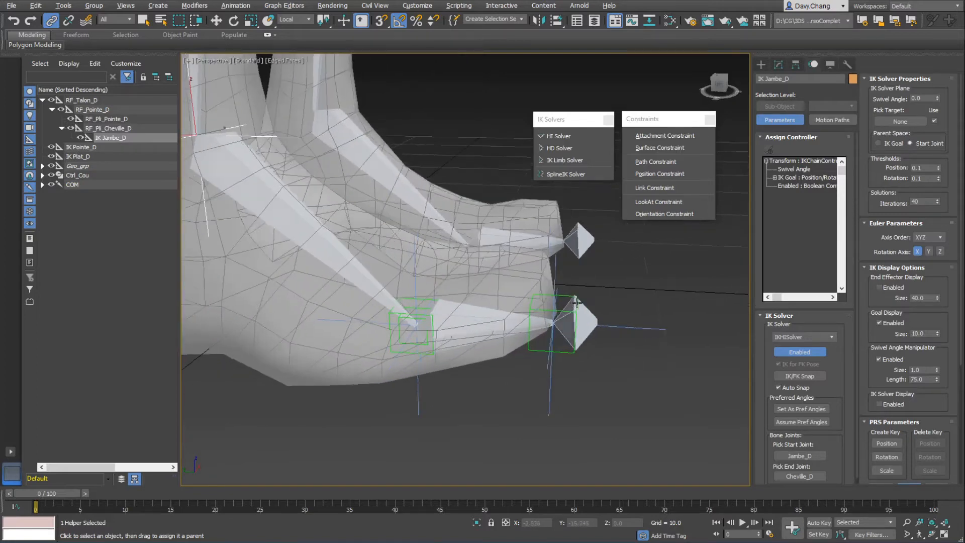
pyautogui.click(575, 233)
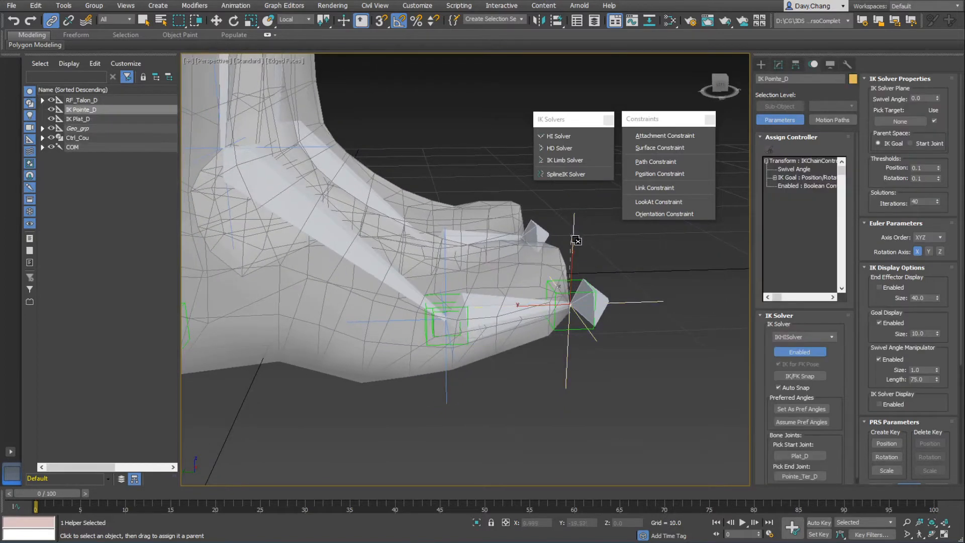
pyautogui.moveTo(533, 271); pyautogui.dragTo(437, 318)
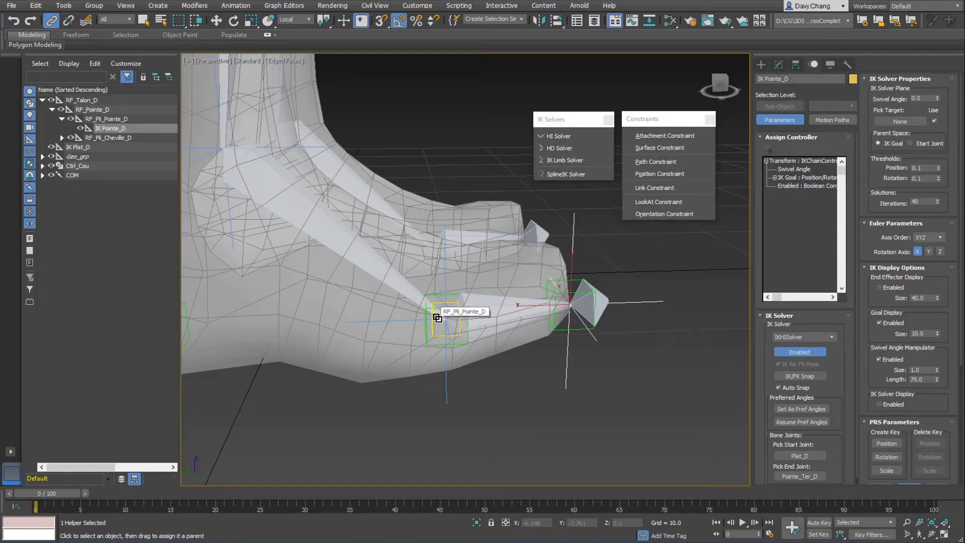
pyautogui.scroll(-6, 523, 330)
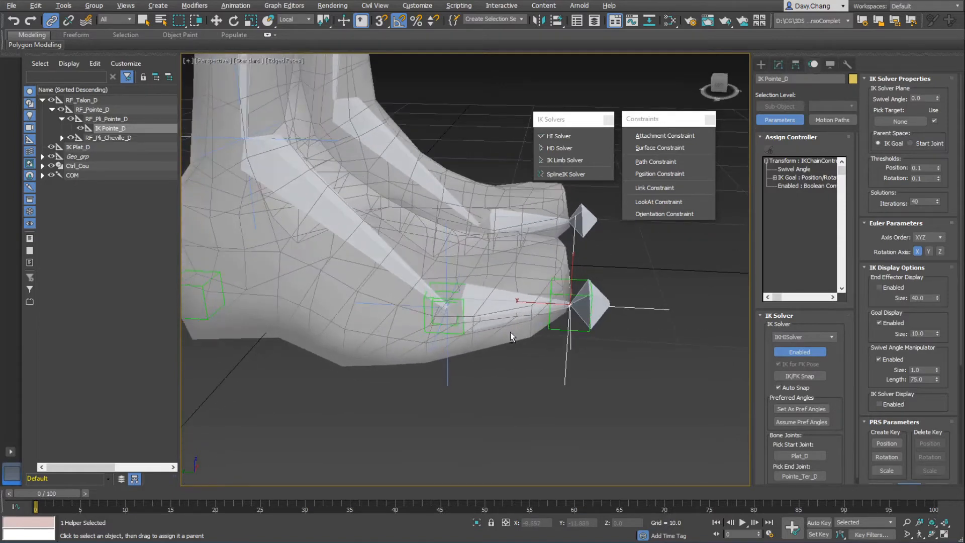
# - Link the IK Plat_D goal at the ball of the foot to the RF_Pointe_D dummy as parent
pyautogui.keyDown('alt'); pyautogui.moveTo(506, 343); pyautogui.dragTo(493, 299, button='middle'); pyautogui.keyUp('alt')
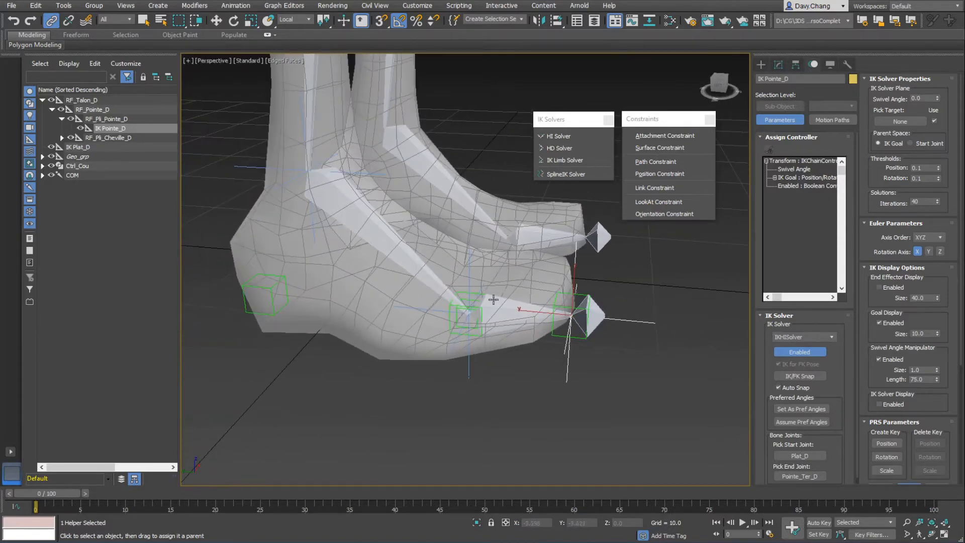
pyautogui.click(469, 270)
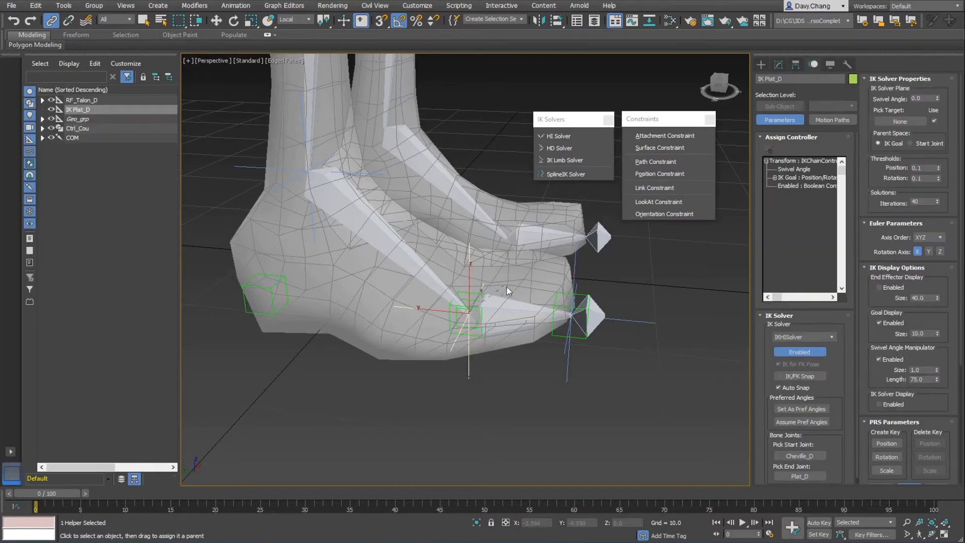
pyautogui.moveTo(555, 300); pyautogui.dragTo(560, 302)
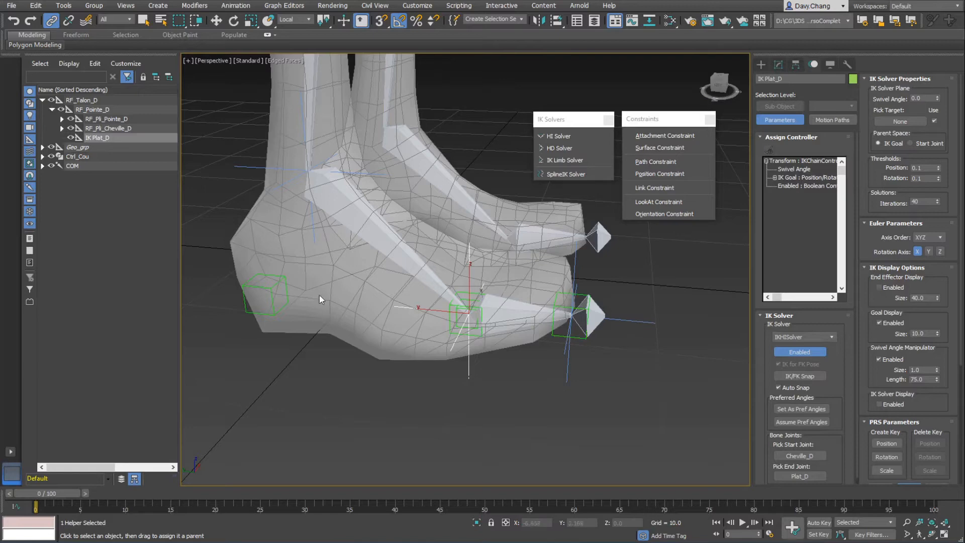
# - Test the heel pivot by rotating the RF_Talon_D dummy and restoring its original orientation
pyautogui.press('w')
pyautogui.keyDown('alt'); pyautogui.moveTo(324, 291); pyautogui.dragTo(413, 329, button='middle'); pyautogui.keyUp('alt')
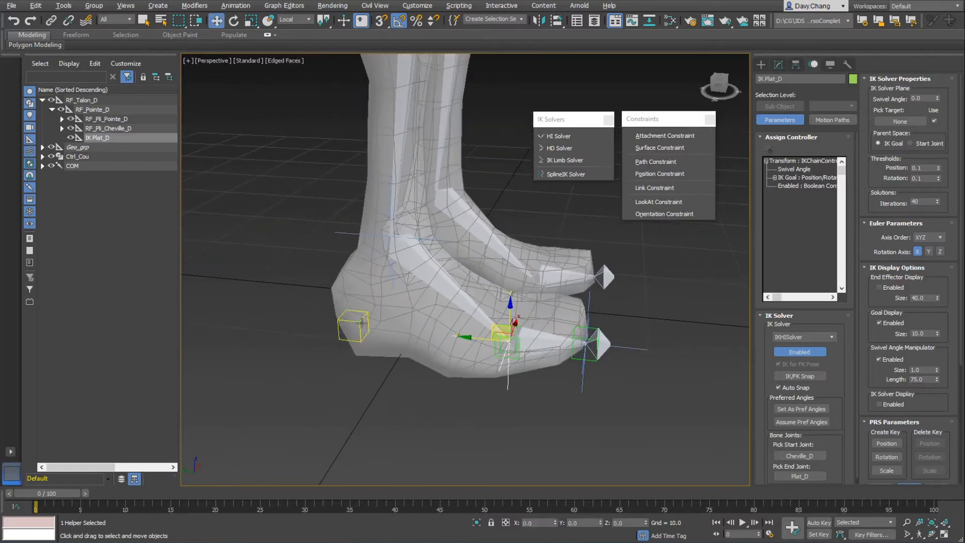
pyautogui.click(347, 319)
pyautogui.press('e')
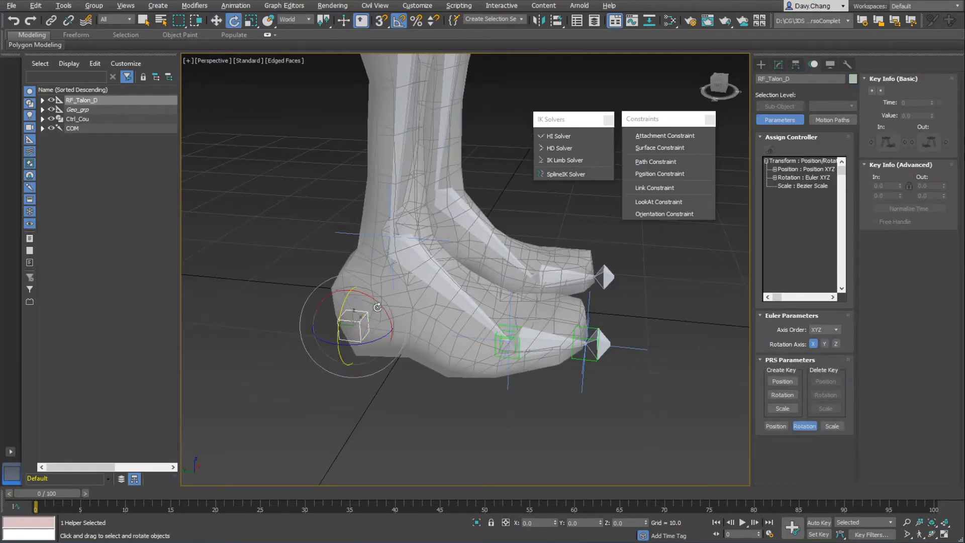
pyautogui.moveTo(377, 300)
pyautogui.mouseDown()
pyautogui.moveTo(361, 288)
pyautogui.moveTo(378, 300)
pyautogui.mouseUp()
# - Test the toe-tip pivot by rotating the RF_Pointe_D dummy, and undo the rotation
pyautogui.click(581, 327)
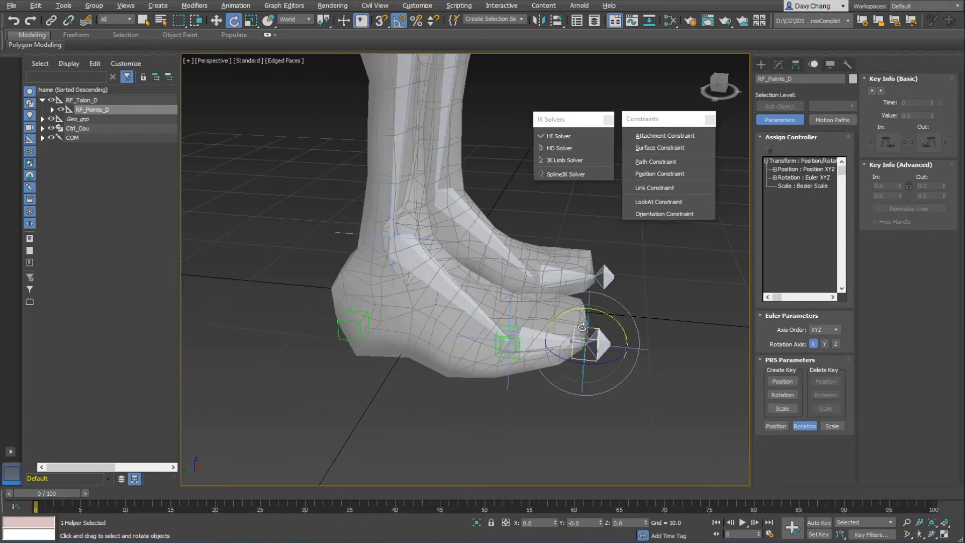
pyautogui.keyDown('alt'); pyautogui.moveTo(576, 323); pyautogui.dragTo(545, 312, button='middle'); pyautogui.keyUp('alt')
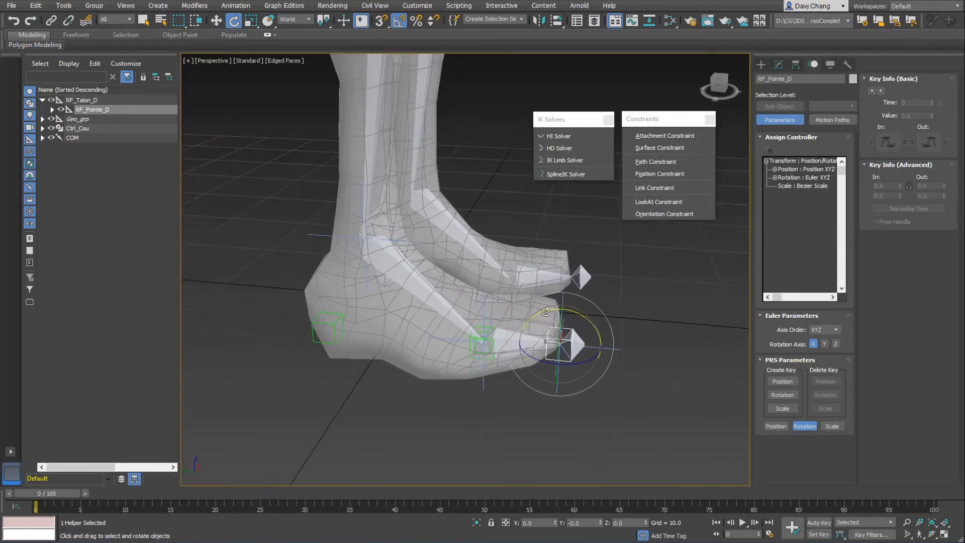
pyautogui.moveTo(545, 309); pyautogui.dragTo(561, 325)
pyautogui.hotkey('ctrl', 'z')
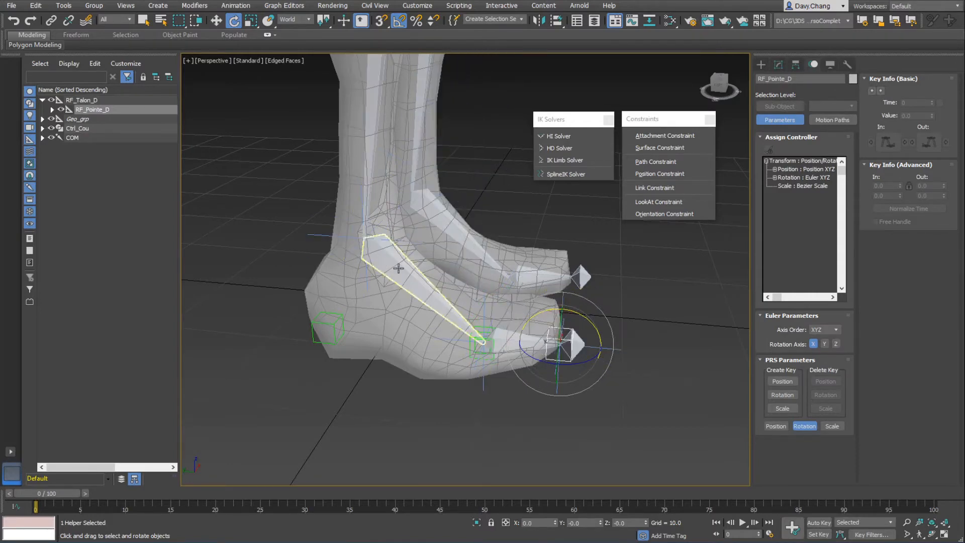
# - Test the heel lift by rotating the RF_Pli_Cheville_D dummy about X, and return it to its original orientation
pyautogui.click(477, 324)
pyautogui.keyDown('alt'); pyautogui.moveTo(478, 323); pyautogui.dragTo(494, 310, button='middle'); pyautogui.keyUp('alt')
pyautogui.scroll(3, 494, 310)
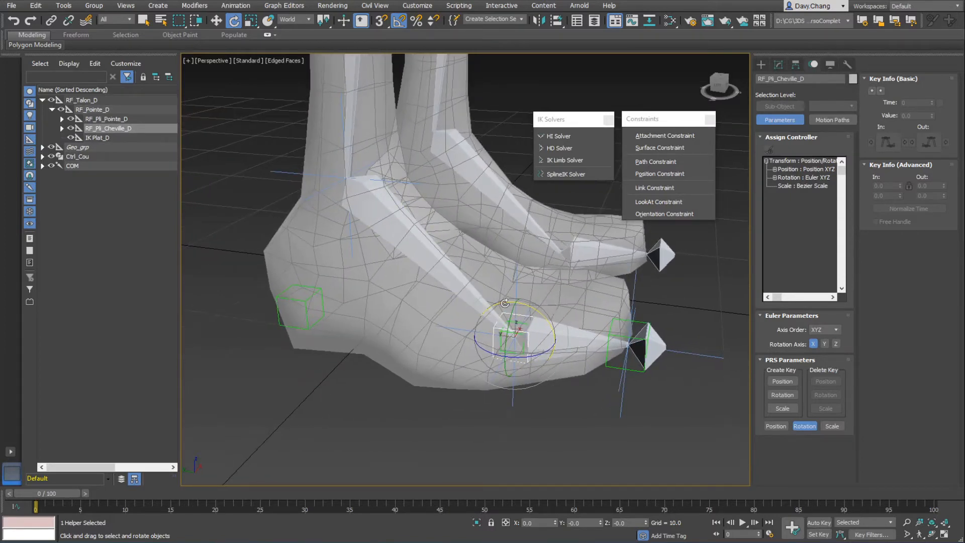
pyautogui.moveTo(504, 303); pyautogui.dragTo(501, 304)
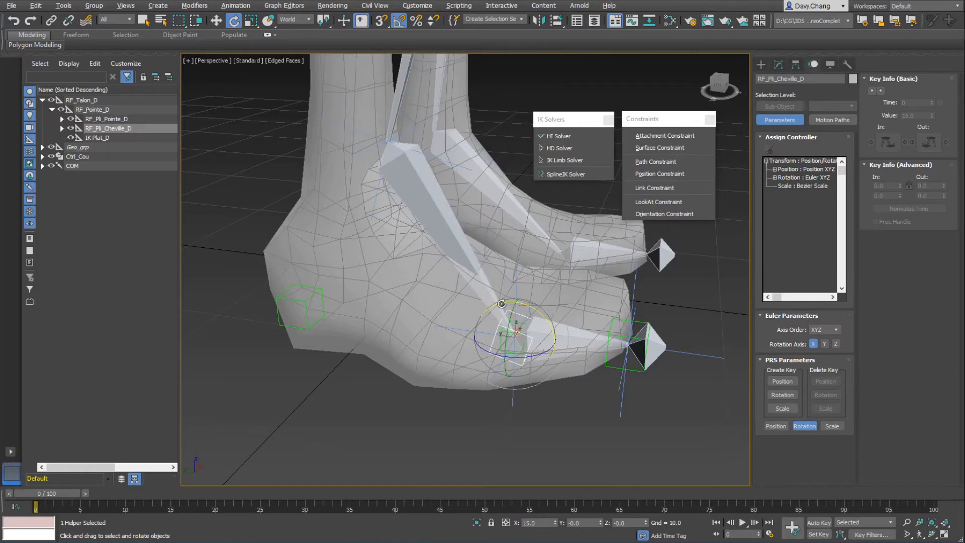
pyautogui.scroll(-5, 501, 303)
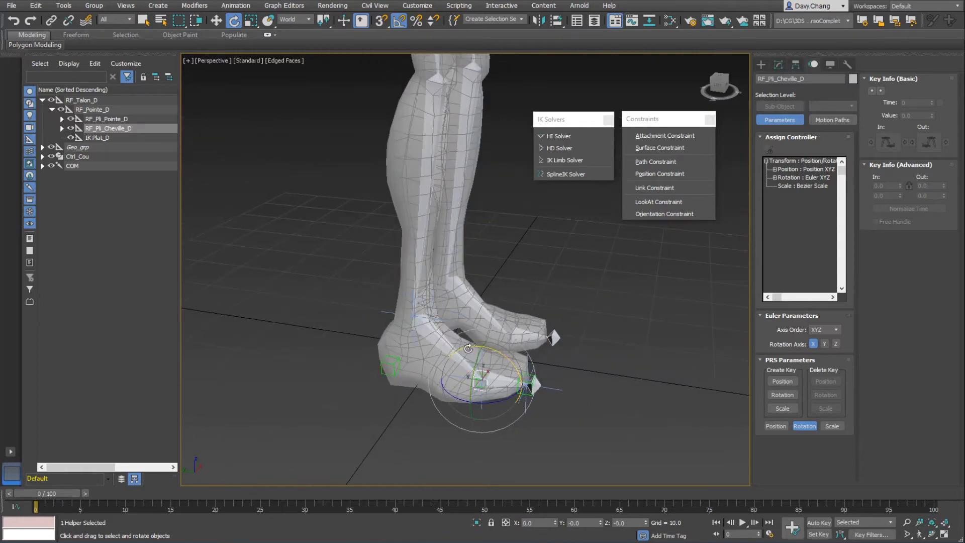
pyautogui.moveTo(467, 348)
pyautogui.mouseDown()
pyautogui.moveTo(490, 347)
pyautogui.moveTo(469, 346)
pyautogui.mouseUp()
pyautogui.scroll(5, 498, 344)
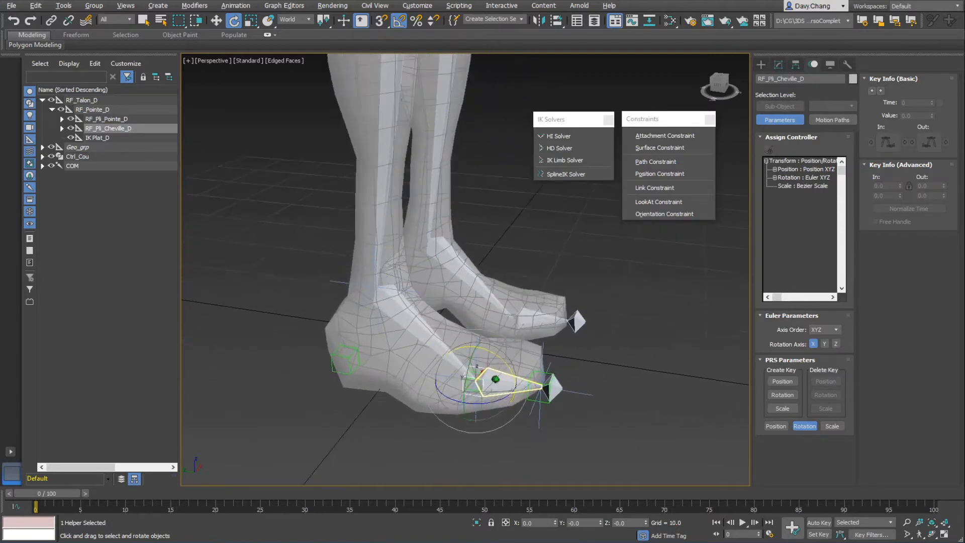
pyautogui.scroll(4, 510, 337)
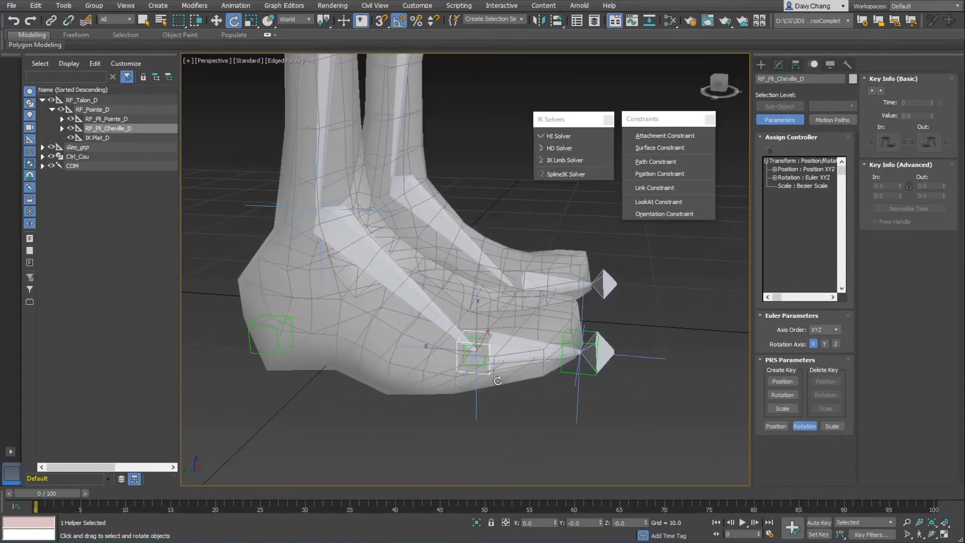
# - Test the toe bend by rotating the RF_Pli_Pointe_D dummy and restoring its original orientation
pyautogui.press('q')
pyautogui.click(496, 362)
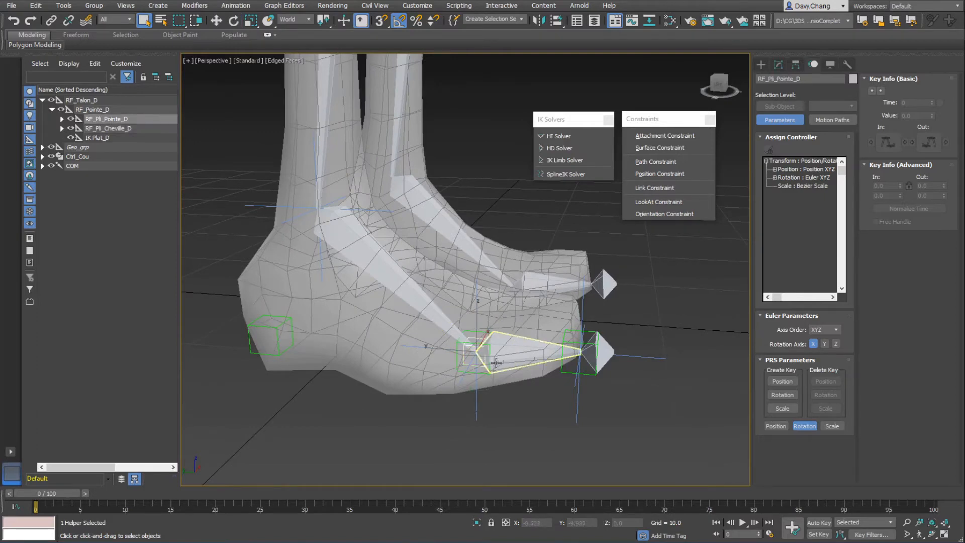
pyautogui.press('e')
pyautogui.moveTo(503, 327)
pyautogui.mouseDown()
pyautogui.moveTo(510, 341)
pyautogui.moveTo(493, 317)
pyautogui.moveTo(513, 348)
pyautogui.moveTo(491, 316)
pyautogui.moveTo(510, 344)
pyautogui.mouseUp()
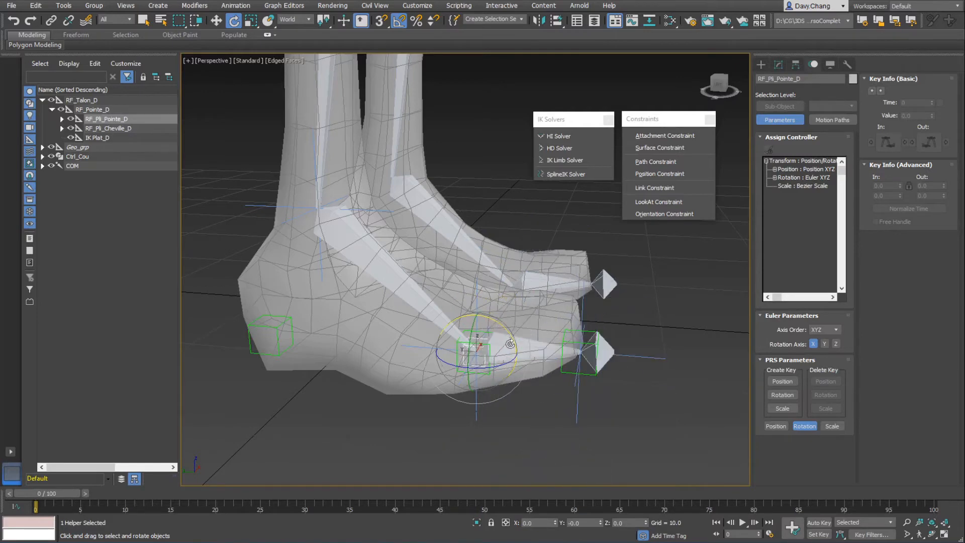
pyautogui.scroll(-3, 474, 308)
# - Rotate the RF_Talon_D dummy -45 degrees about Z to test the whole foot's swivel, and undo the rotation
pyautogui.click(337, 329)
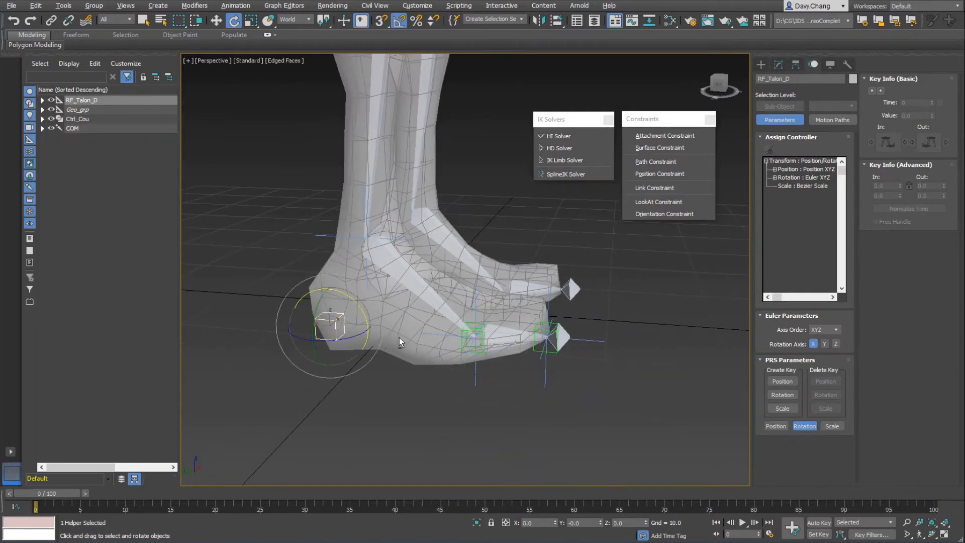
pyautogui.moveTo(399, 337)
pyautogui.keyDown('alt'); pyautogui.mouseDown(button='middle')
pyautogui.moveTo(384, 350)
pyautogui.moveTo(411, 344)
pyautogui.mouseUp(button='middle'); pyautogui.keyUp('alt')
pyautogui.moveTo(410, 340); pyautogui.dragTo(389, 325)
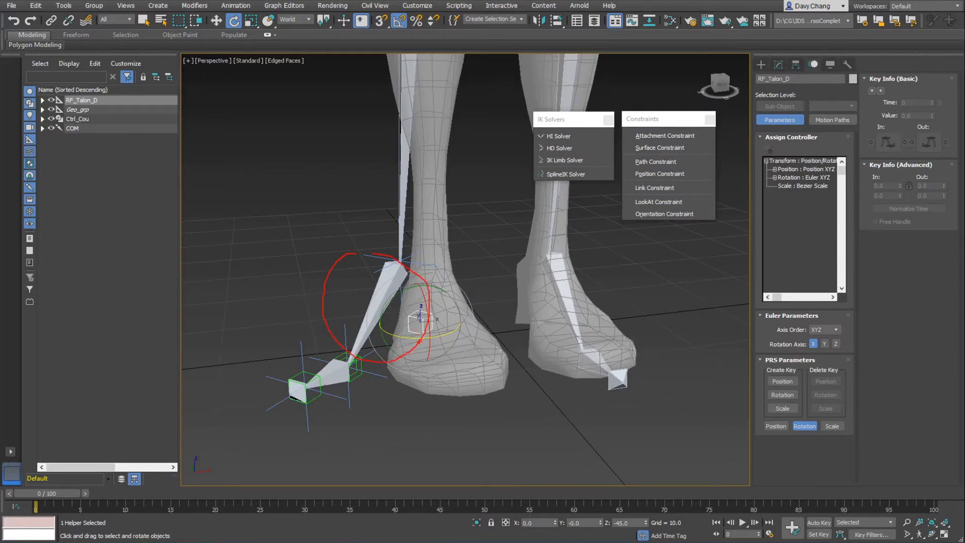
pyautogui.hotkey('ctrl', 'z')
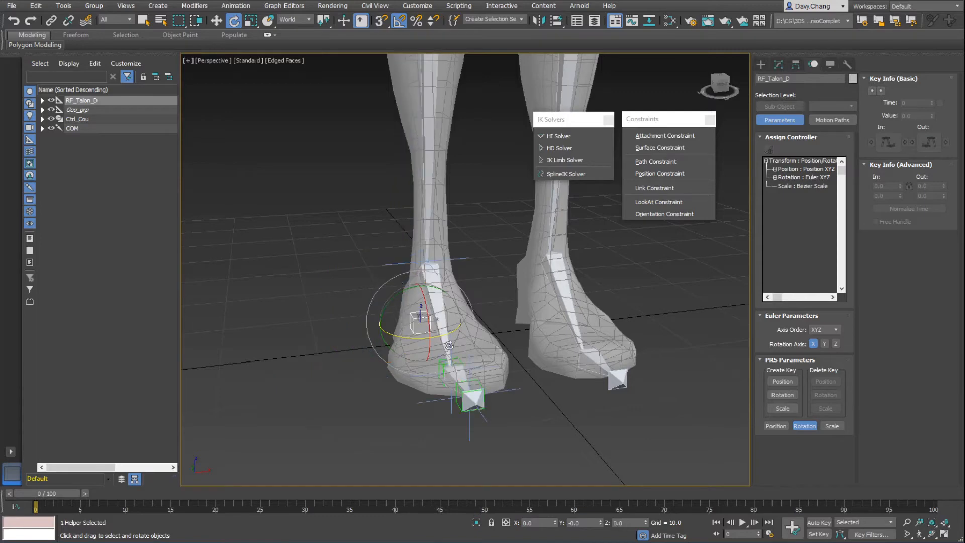
# - Start a Line spline in front of the RF_Pointe_D toe dummy and trace it along the inner side of that foot
pyautogui.press('w')
pyautogui.keyDown('alt'); pyautogui.moveTo(448, 345); pyautogui.dragTo(467, 365, button='middle'); pyautogui.keyUp('alt')
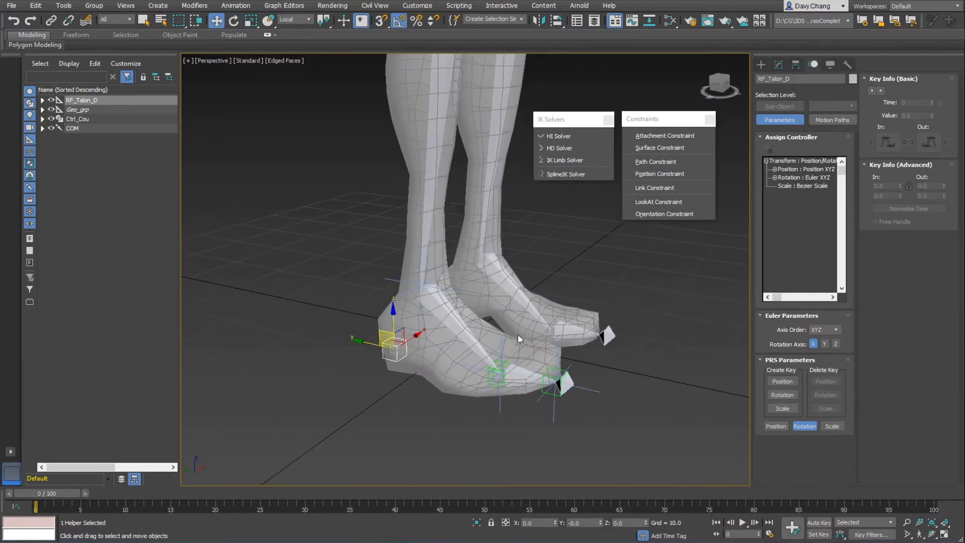
pyautogui.moveTo(514, 335); pyautogui.dragTo(465, 301, button='middle')
pyautogui.click(761, 63)
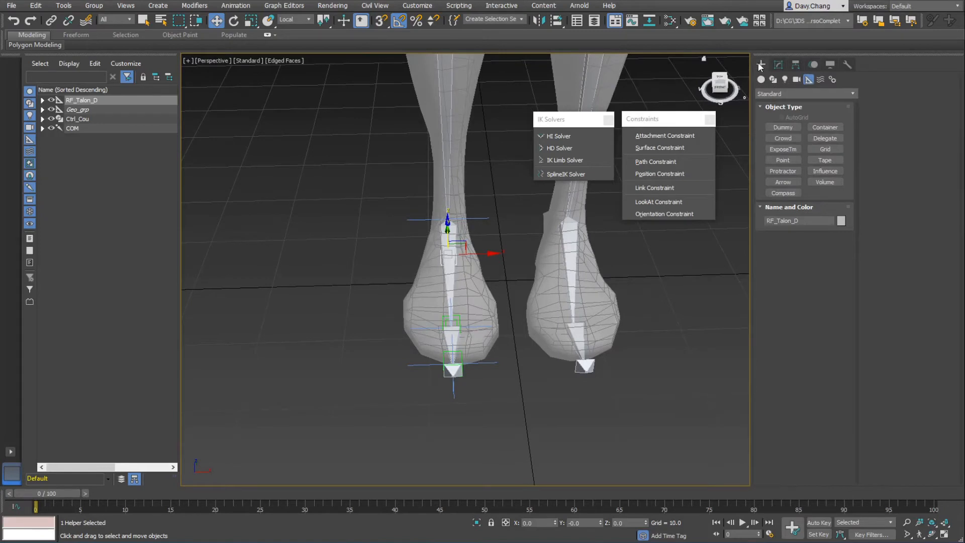
pyautogui.click(773, 79)
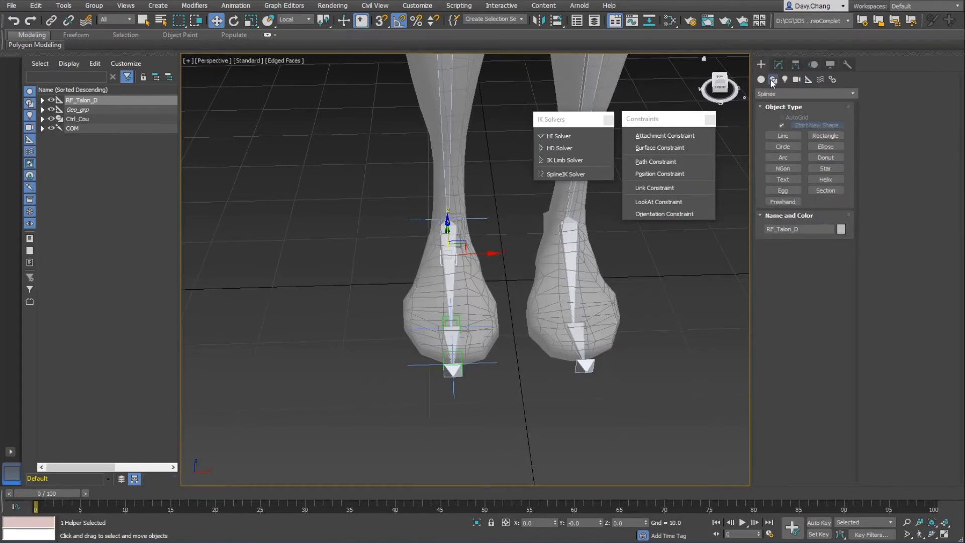
pyautogui.click(788, 135)
pyautogui.keyDown('alt'); pyautogui.moveTo(407, 306); pyautogui.dragTo(410, 310, button='middle'); pyautogui.keyUp('alt')
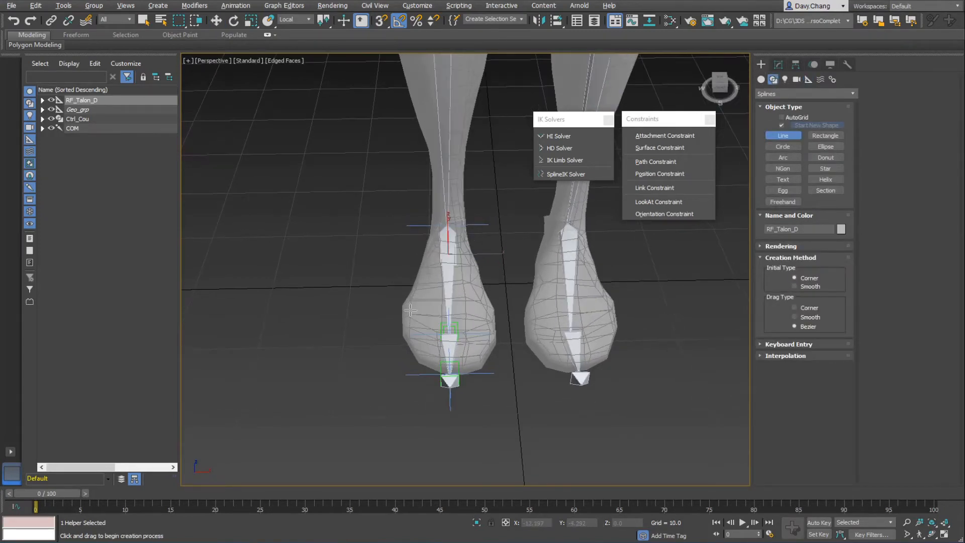
pyautogui.click(453, 401)
pyautogui.click(499, 353)
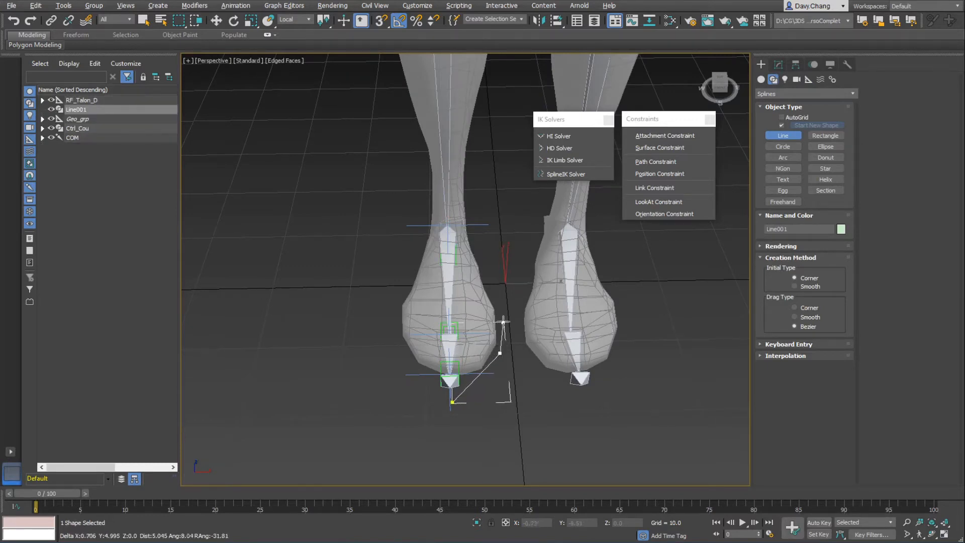
pyautogui.keyDown('alt'); pyautogui.moveTo(501, 294); pyautogui.dragTo(507, 301, button='middle'); pyautogui.keyUp('alt')
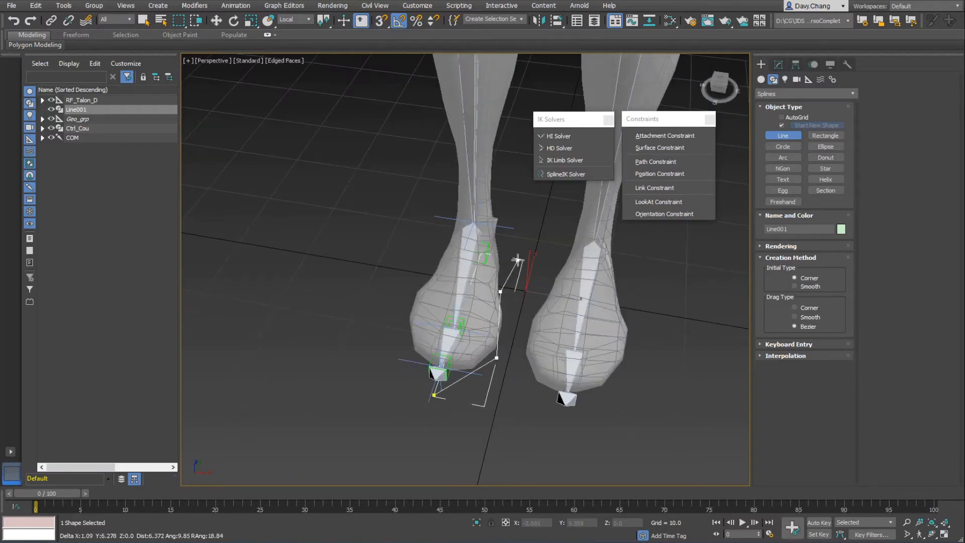
# - Continue the line around the heel and outer side of the foot and close the spline at the toe
pyautogui.keyDown('alt'); pyautogui.moveTo(500, 290); pyautogui.dragTo(607, 272, button='middle'); pyautogui.keyUp('alt')
pyautogui.keyDown('alt'); pyautogui.moveTo(425, 358); pyautogui.dragTo(430, 318, button='middle'); pyautogui.keyUp('alt')
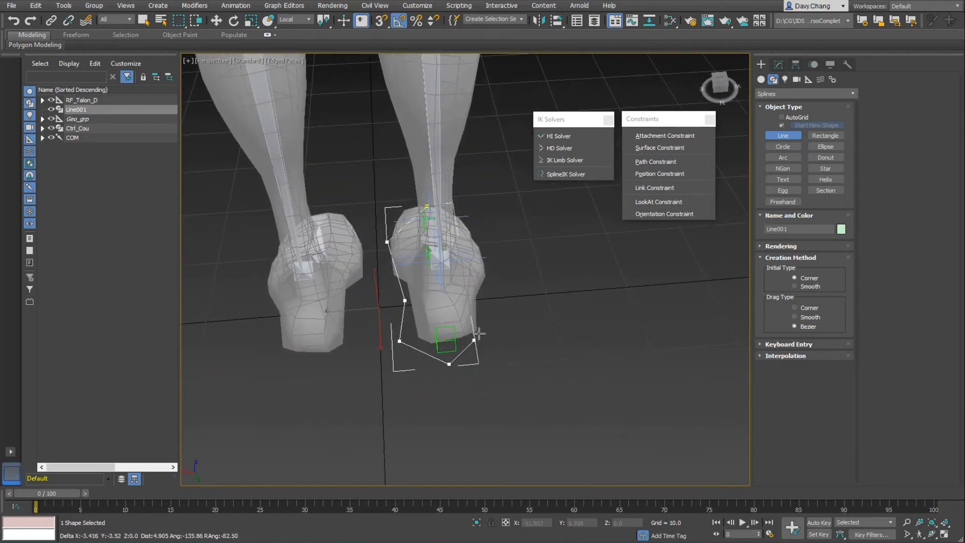
pyautogui.keyDown('alt'); pyautogui.moveTo(508, 327); pyautogui.dragTo(437, 305, button='middle'); pyautogui.keyUp('alt')
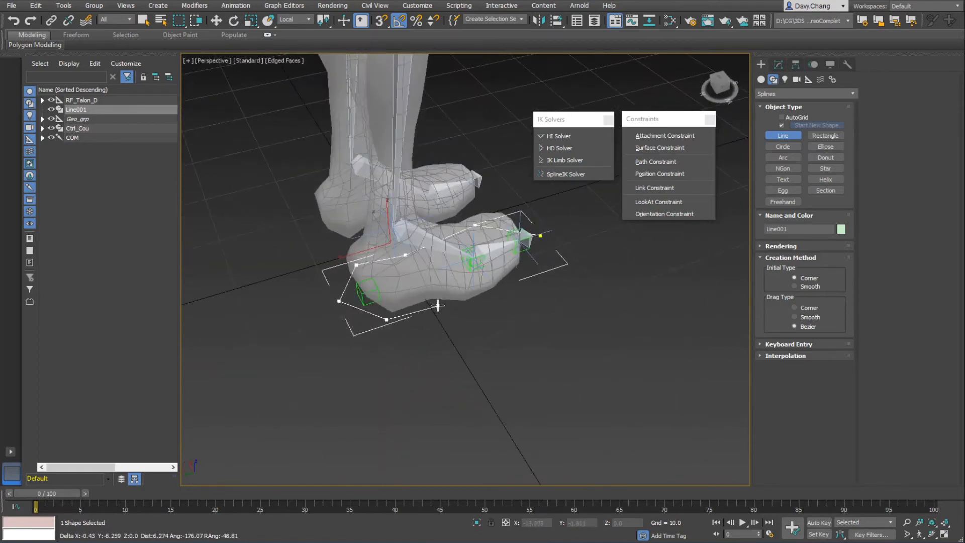
pyautogui.click(435, 303)
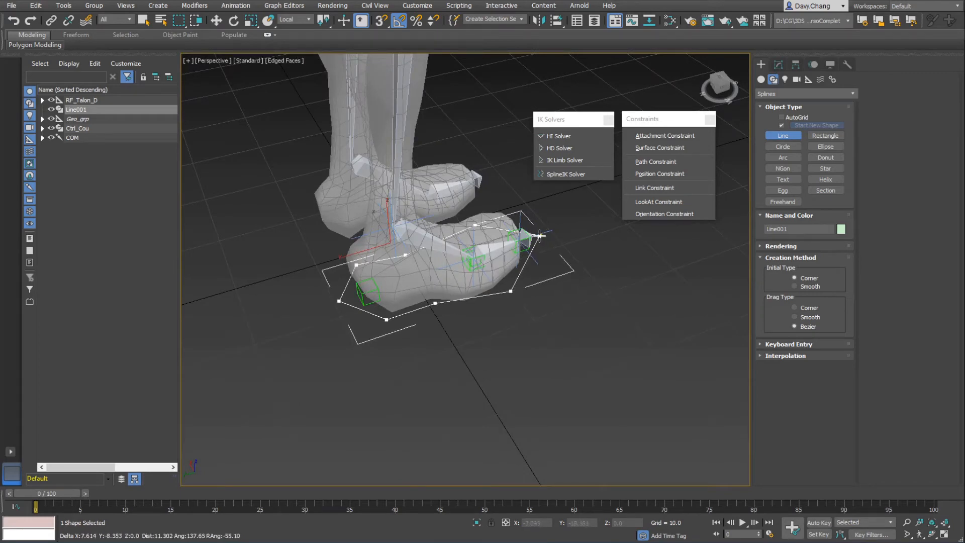
pyautogui.click(542, 237)
pyautogui.click(467, 279)
# - Convert the foot outline Line001 to an Editable Spline
pyautogui.keyDown('alt'); pyautogui.moveTo(466, 278); pyautogui.dragTo(394, 322, button='middle'); pyautogui.keyUp('alt')
pyautogui.press('w')
pyautogui.click(778, 65)
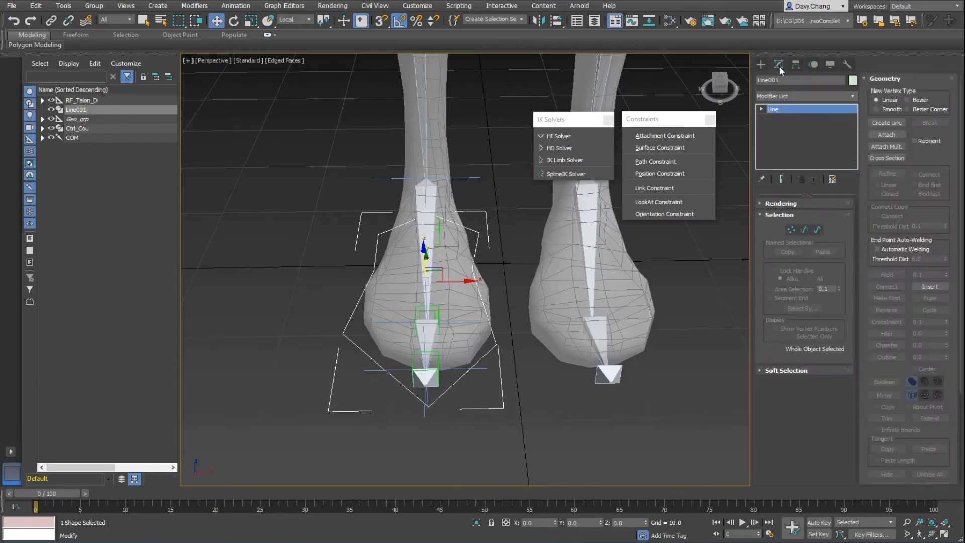
pyautogui.rightClick(786, 110)
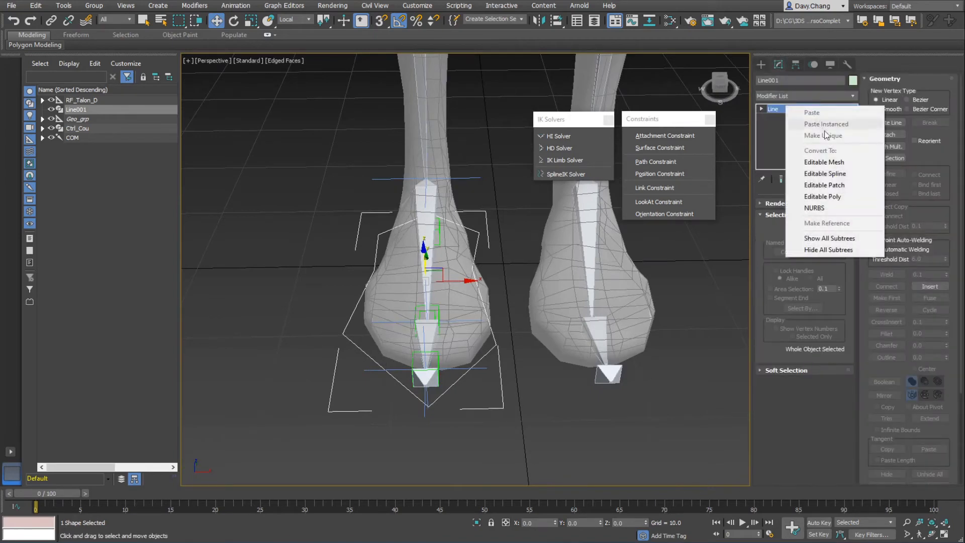
pyautogui.click(840, 173)
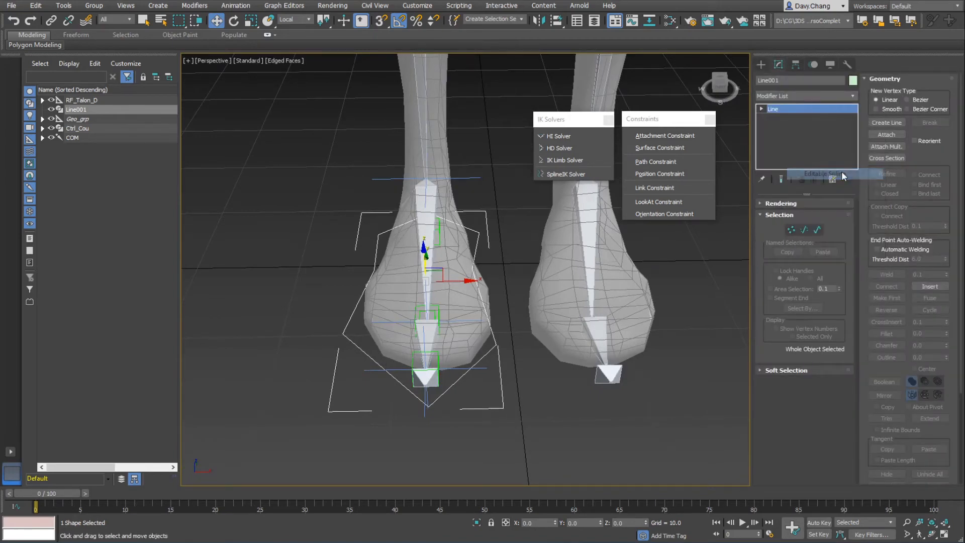
# - Select all vertices of the foot outline and set them to Smooth
pyautogui.click(791, 230)
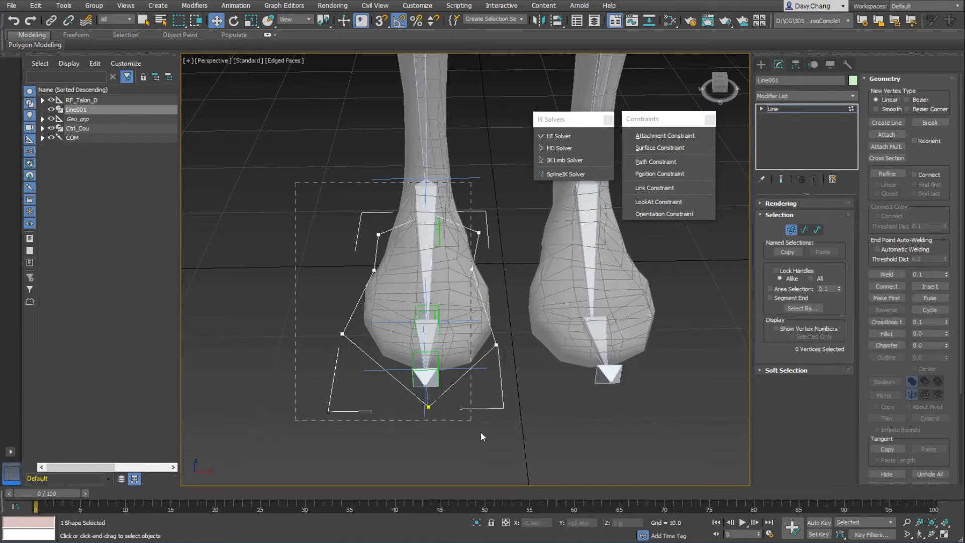
pyautogui.click(480, 232)
pyautogui.rightClick(487, 254)
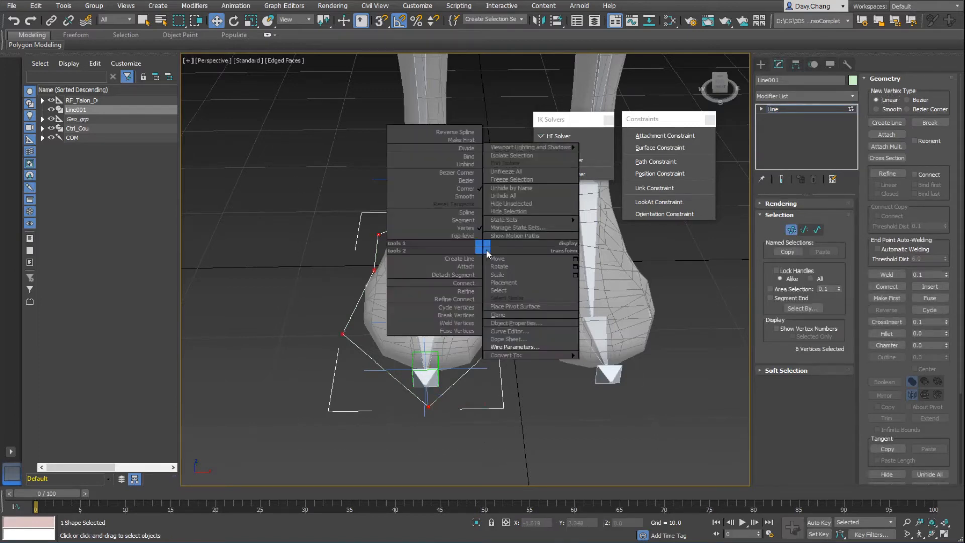
pyautogui.click(468, 196)
# - Tighten the heel of the foot outline by moving its rear vertex and the vertices on both sides closer to the heel
pyautogui.keyDown('alt'); pyautogui.moveTo(296, 329); pyautogui.dragTo(473, 357, button='middle'); pyautogui.keyUp('alt')
pyautogui.click(412, 345)
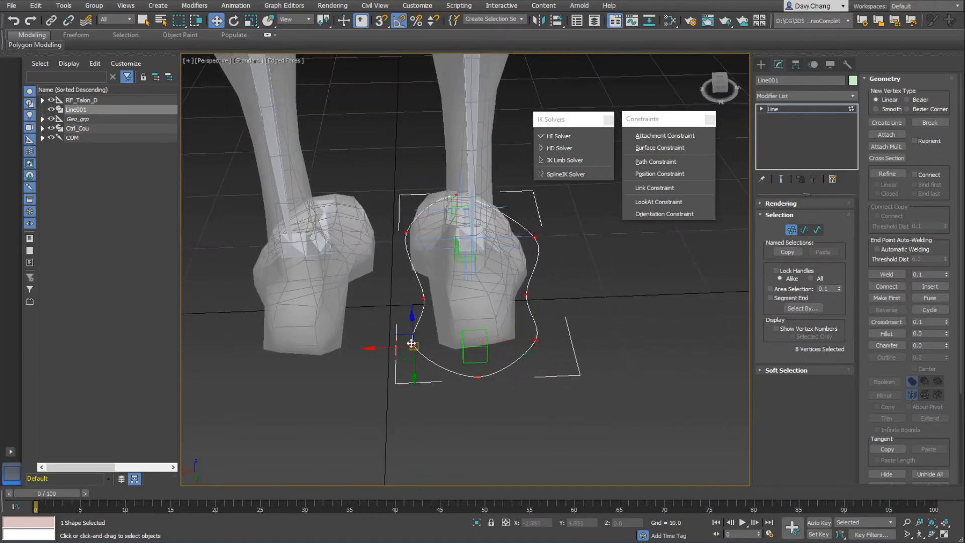
pyautogui.click(413, 345)
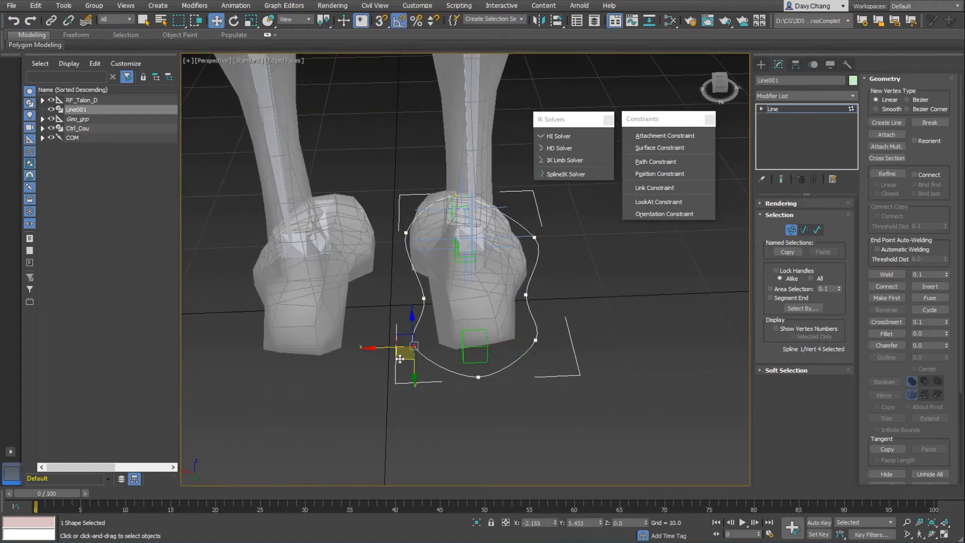
pyautogui.moveTo(400, 358); pyautogui.dragTo(417, 358)
pyautogui.click(478, 377)
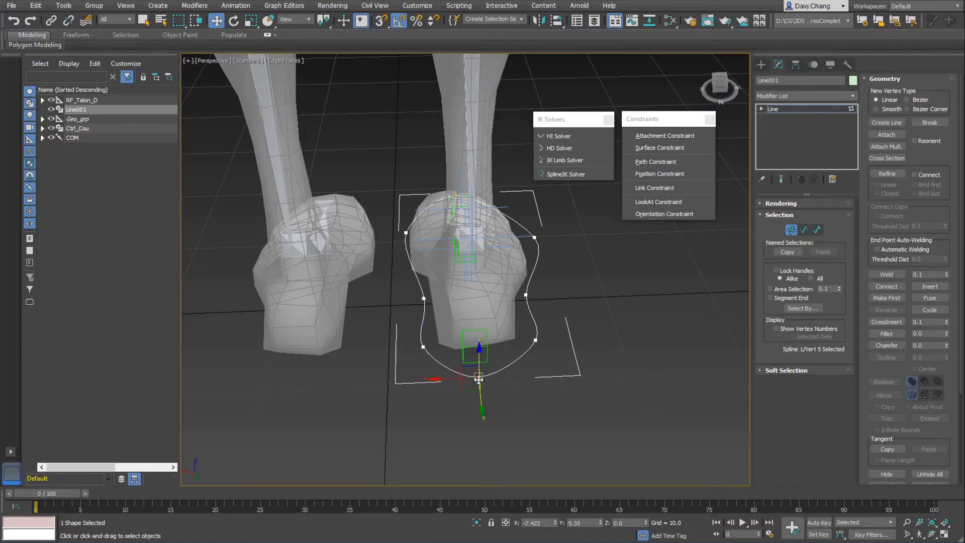
pyautogui.moveTo(480, 393); pyautogui.dragTo(479, 383)
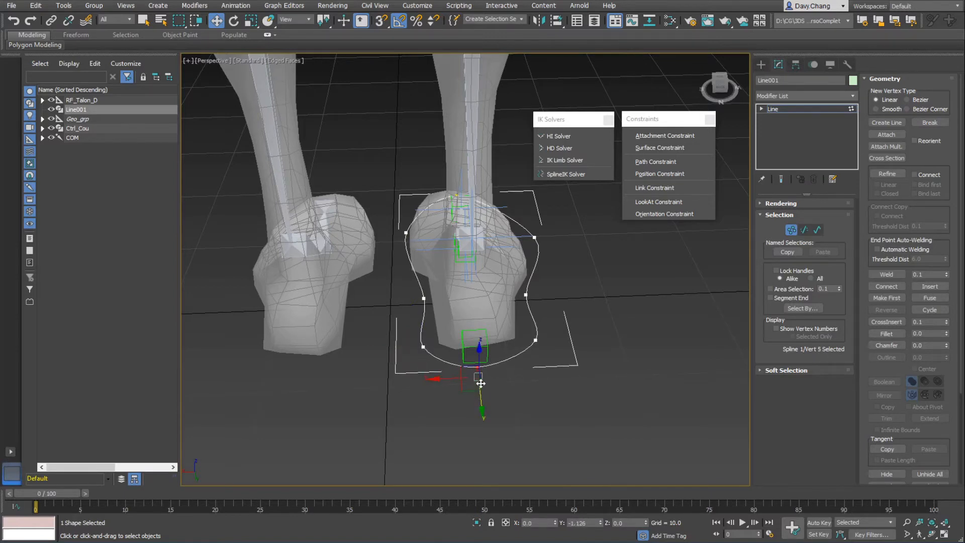
pyautogui.click(535, 340)
pyautogui.keyDown('alt'); pyautogui.moveTo(535, 339); pyautogui.dragTo(518, 341, button='middle'); pyautogui.keyUp('alt')
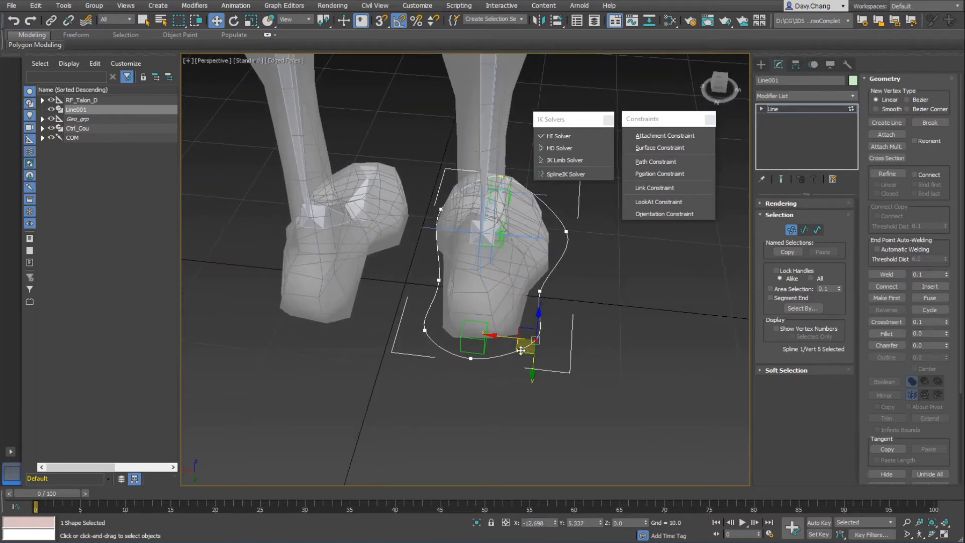
pyautogui.moveTo(518, 349); pyautogui.dragTo(520, 350)
# - Reposition the outer arch and outer ball vertices of the foot outline to follow the side of the foot
pyautogui.keyDown('alt'); pyautogui.moveTo(520, 351); pyautogui.dragTo(474, 327, button='middle'); pyautogui.keyUp('alt')
pyautogui.click(475, 327)
pyautogui.moveTo(461, 327); pyautogui.dragTo(451, 331)
pyautogui.click(558, 287)
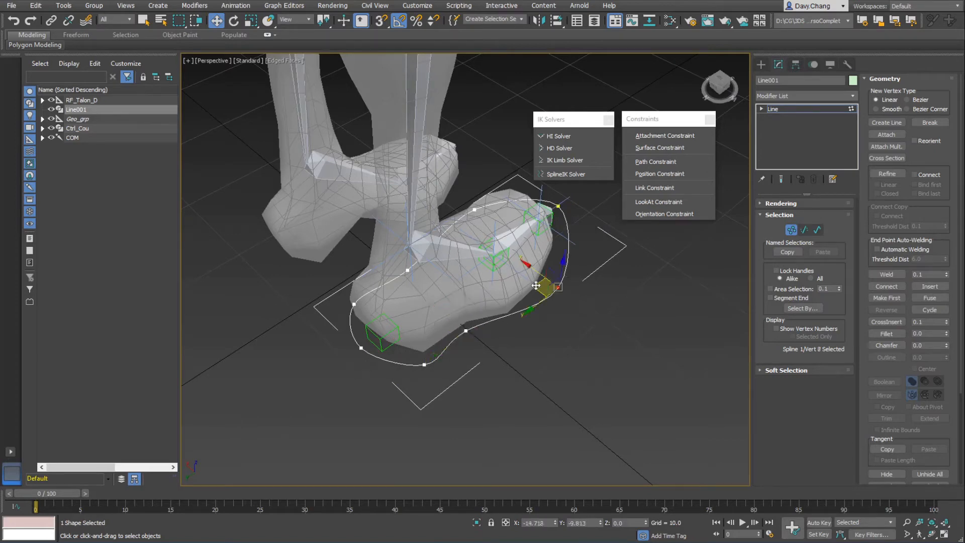
pyautogui.moveTo(535, 285); pyautogui.dragTo(505, 298)
# - Adjust the toe-tip, inner ball and inner arch vertices so the outline follows the front and inner side of the foot
pyautogui.keyDown('alt'); pyautogui.moveTo(505, 299); pyautogui.dragTo(366, 273, button='middle'); pyautogui.keyUp('alt')
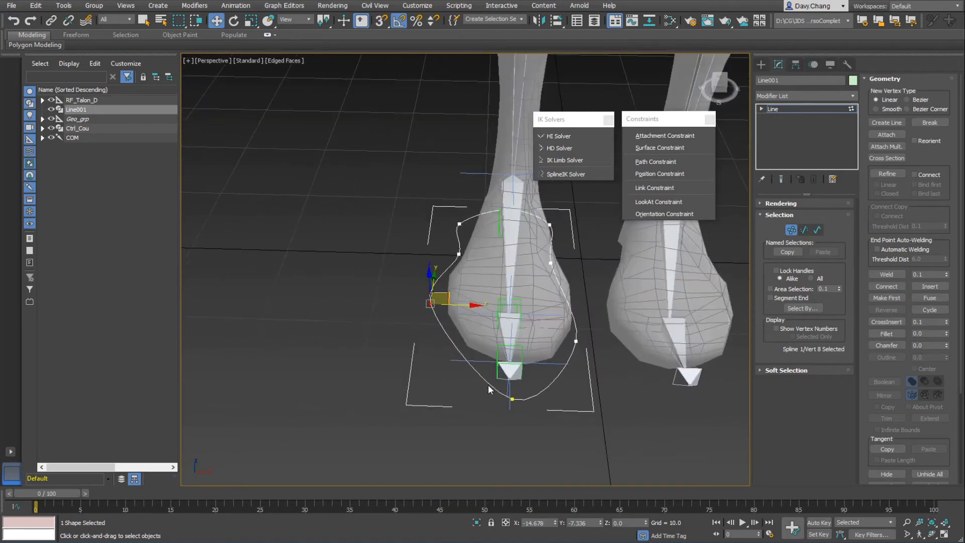
pyautogui.click(512, 398)
pyautogui.moveTo(529, 384); pyautogui.dragTo(523, 389)
pyautogui.keyDown('alt'); pyautogui.moveTo(523, 388); pyautogui.dragTo(559, 371, button='middle'); pyautogui.keyUp('alt')
pyautogui.click(603, 363)
pyautogui.moveTo(531, 362); pyautogui.dragTo(544, 358)
pyautogui.click(556, 296)
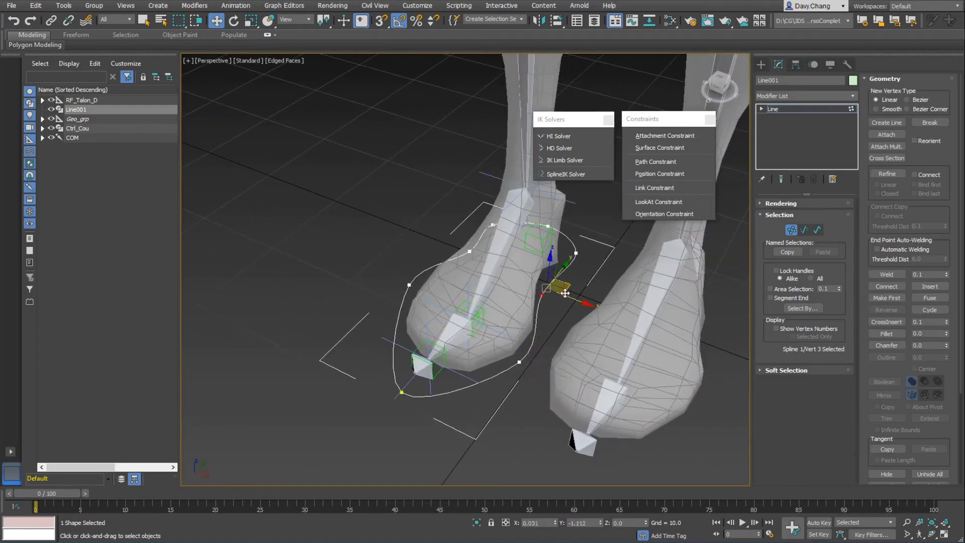
pyautogui.moveTo(565, 290); pyautogui.dragTo(557, 293)
# - Refine the outer ball vertex of the foot outline and leave vertex editing
pyautogui.keyDown('alt'); pyautogui.moveTo(557, 292); pyautogui.dragTo(408, 306, button='middle'); pyautogui.keyUp('alt')
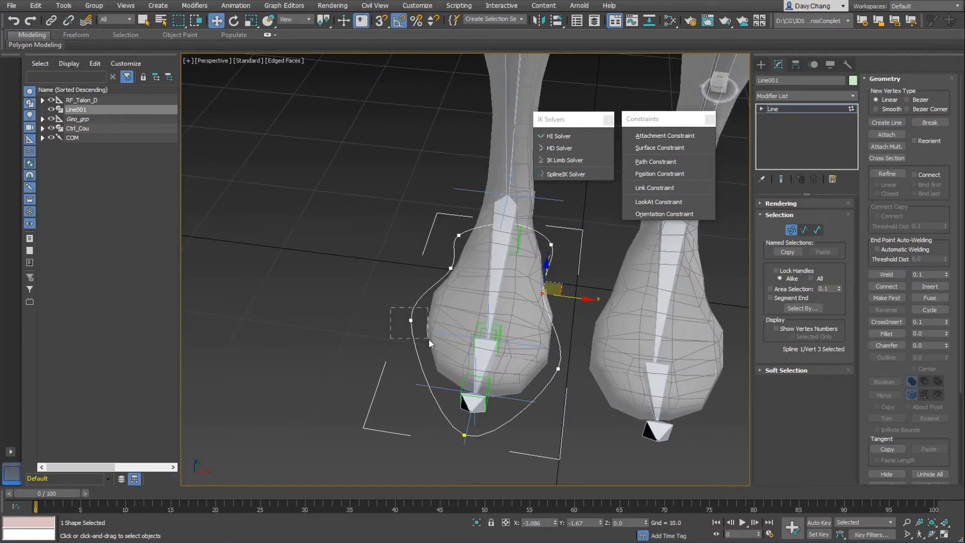
pyautogui.moveTo(390, 308); pyautogui.dragTo(429, 343)
pyautogui.moveTo(430, 310); pyautogui.dragTo(426, 328)
pyautogui.keyDown('alt'); pyautogui.moveTo(476, 365); pyautogui.dragTo(417, 339, button='middle'); pyautogui.keyUp('alt')
pyautogui.click(791, 230)
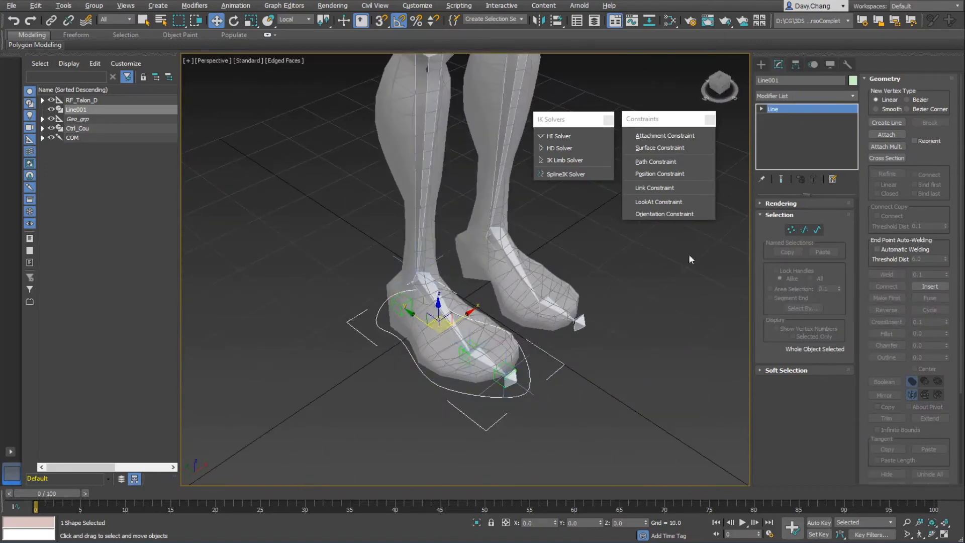
# - Set the foot outline's object color to red and rename Line001 as Ctrl_Pied_D
pyautogui.click(852, 80)
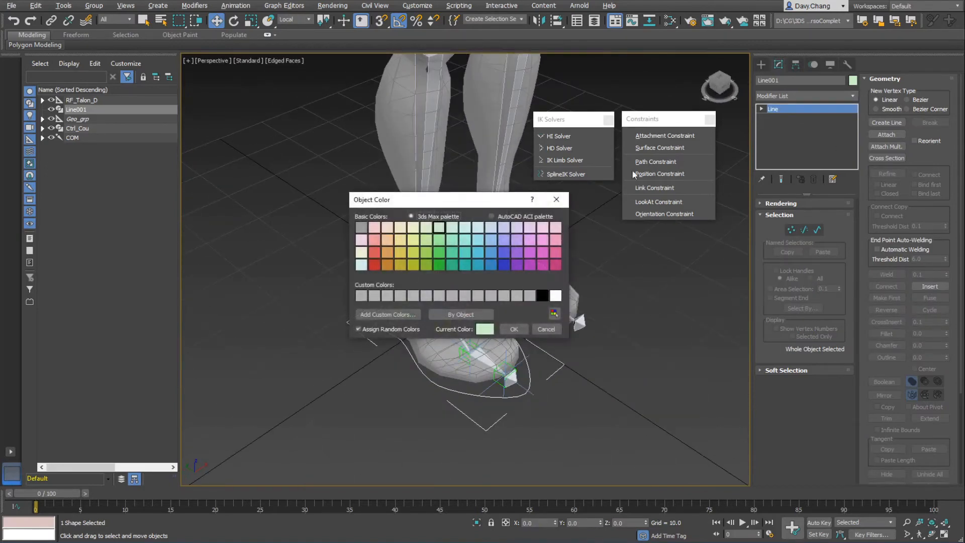
pyautogui.click(375, 264)
pyautogui.click(514, 329)
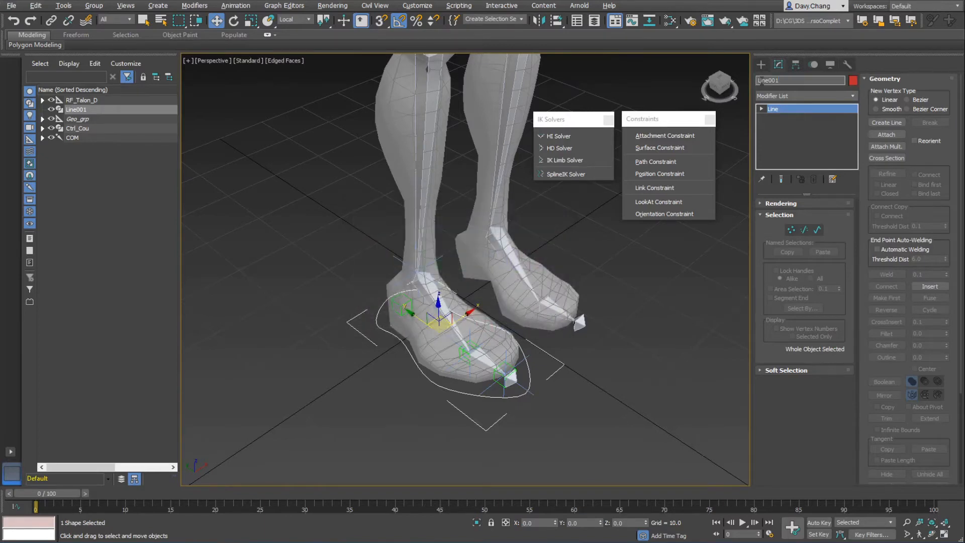
pyautogui.click(762, 81)
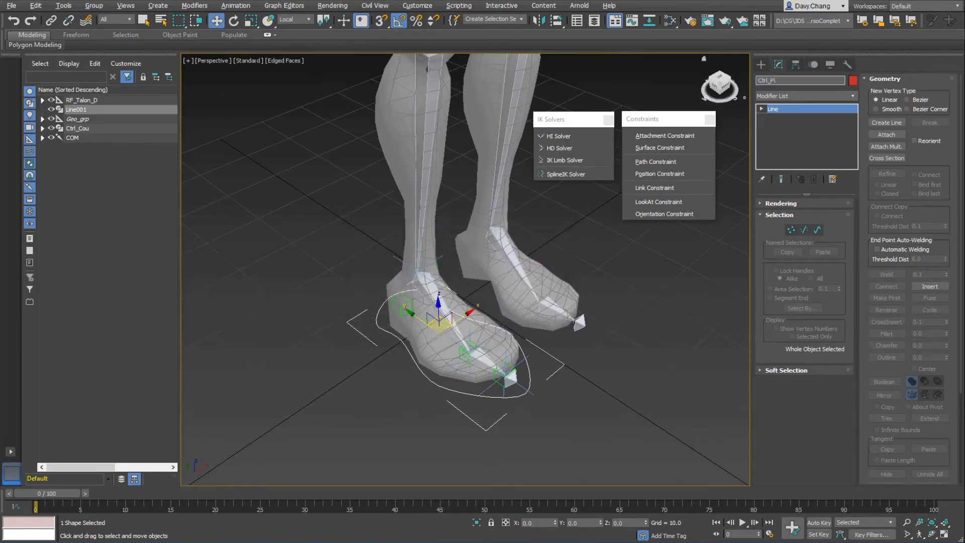
pyautogui.press('Return')
# - Examine the foot controller's outline around the foot from several sides
pyautogui.keyDown('alt'); pyautogui.moveTo(479, 343); pyautogui.dragTo(614, 333, button='middle'); pyautogui.keyUp('alt')
pyautogui.click(557, 360)
pyautogui.keyDown('alt'); pyautogui.moveTo(381, 371); pyautogui.dragTo(519, 317, button='middle'); pyautogui.keyUp('alt')
pyautogui.click(625, 296)
pyautogui.keyDown('alt'); pyautogui.moveTo(625, 306); pyautogui.dragTo(491, 284, button='middle'); pyautogui.keyUp('alt')
pyautogui.click(424, 302)
pyautogui.keyDown('alt'); pyautogui.moveTo(434, 315); pyautogui.dragTo(402, 330, button='middle'); pyautogui.keyUp('alt')
pyautogui.click(431, 325)
# - Link the RF_Talon_D heel dummy to the Ctrl_Pied_D controller as its parent
pyautogui.click(399, 306)
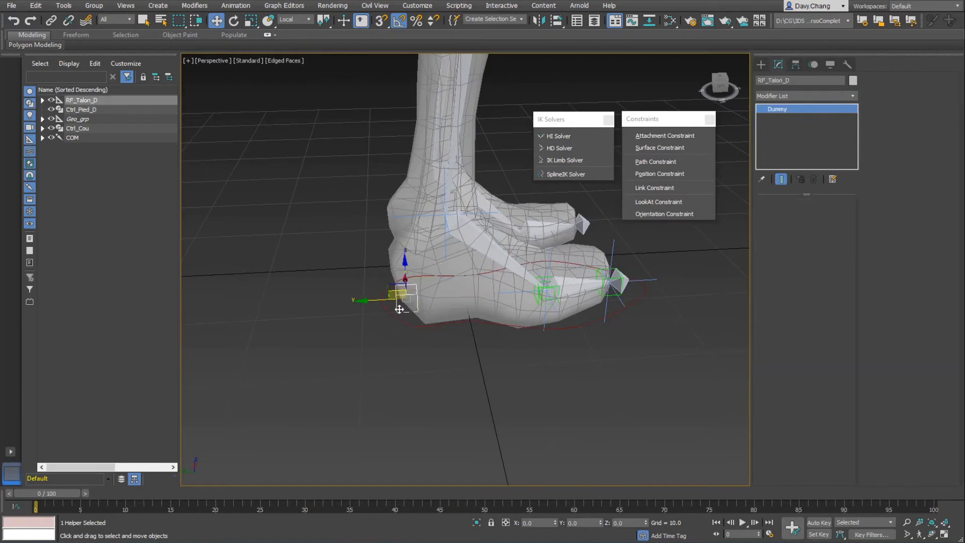
pyautogui.click(50, 20)
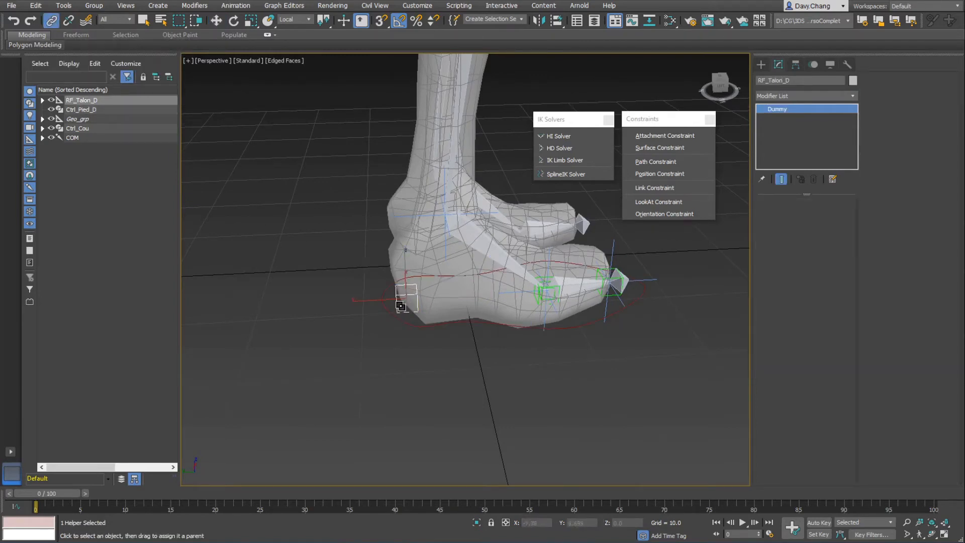
pyautogui.moveTo(399, 302); pyautogui.dragTo(391, 314)
pyautogui.press('w')
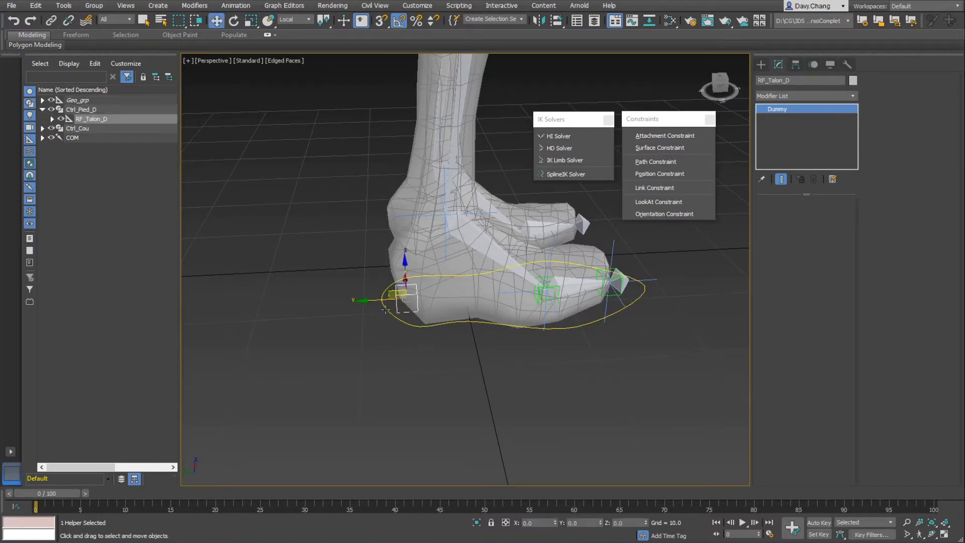
# - Align only the pivot of Ctrl_Pied_D to the Cheville_D ankle bone and leave pivot editing
pyautogui.click(431, 328)
pyautogui.moveTo(435, 303); pyautogui.dragTo(403, 305, button='middle')
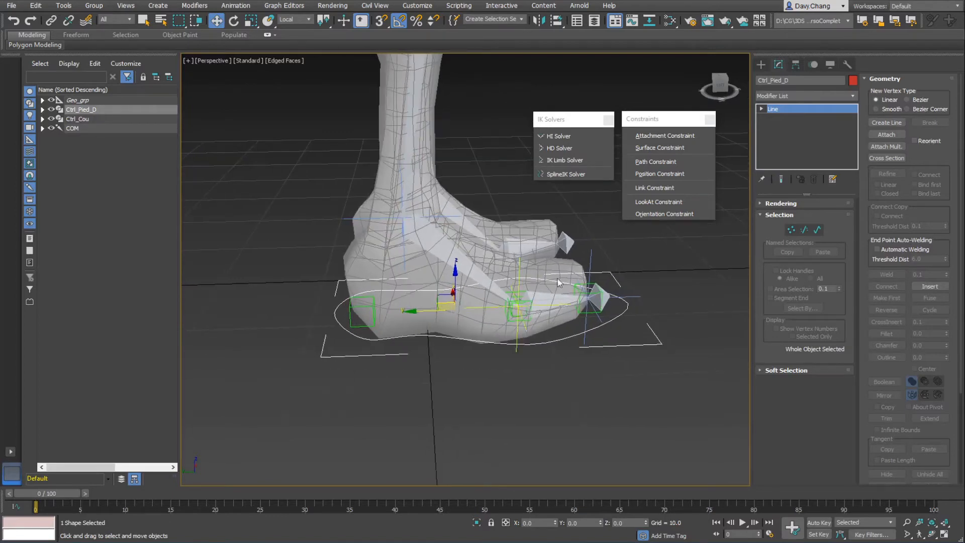
pyautogui.click(795, 65)
pyautogui.click(803, 137)
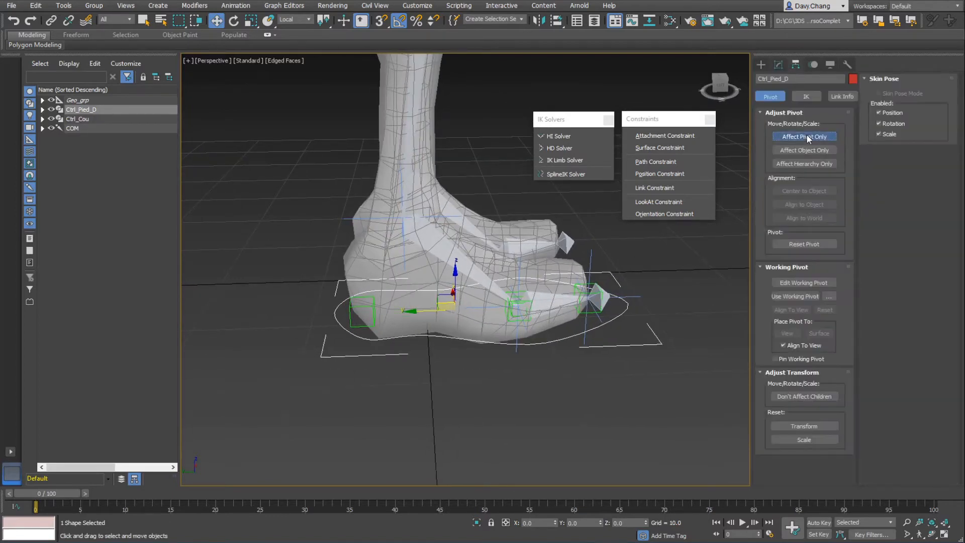
pyautogui.scroll(2, 427, 237)
pyautogui.scroll(1, 427, 238)
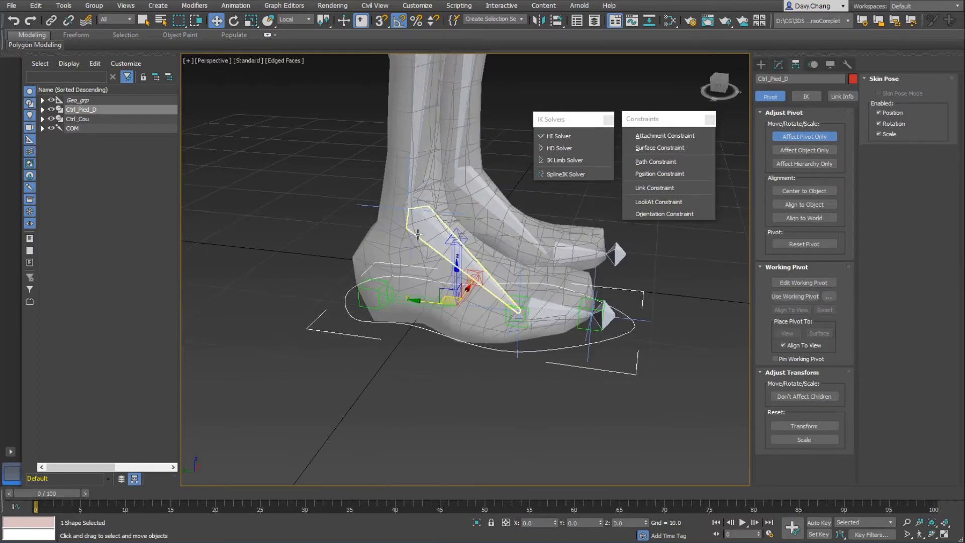
pyautogui.hotkey('alt', 'a')
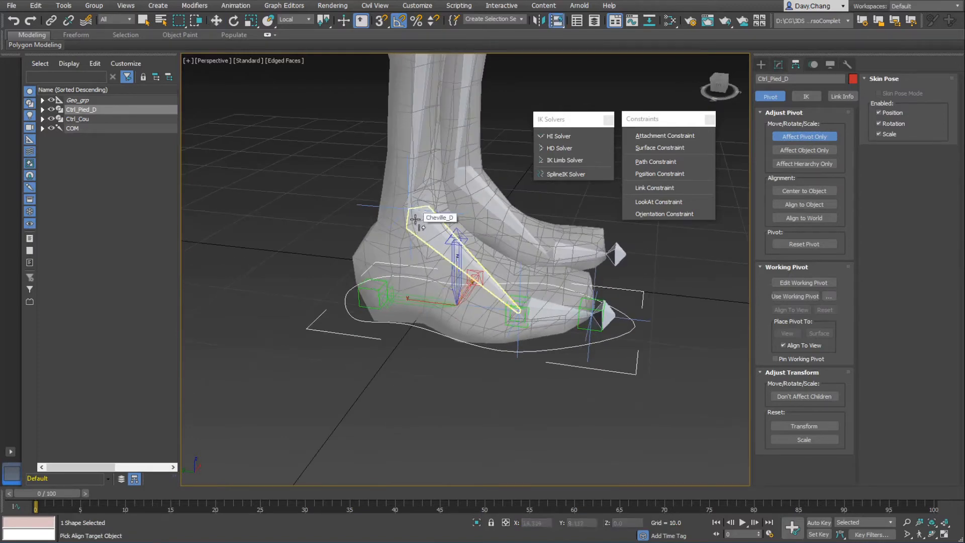
pyautogui.click(415, 220)
pyautogui.keyDown('alt'); pyautogui.moveTo(421, 240); pyautogui.dragTo(380, 245, button='middle'); pyautogui.keyUp('alt')
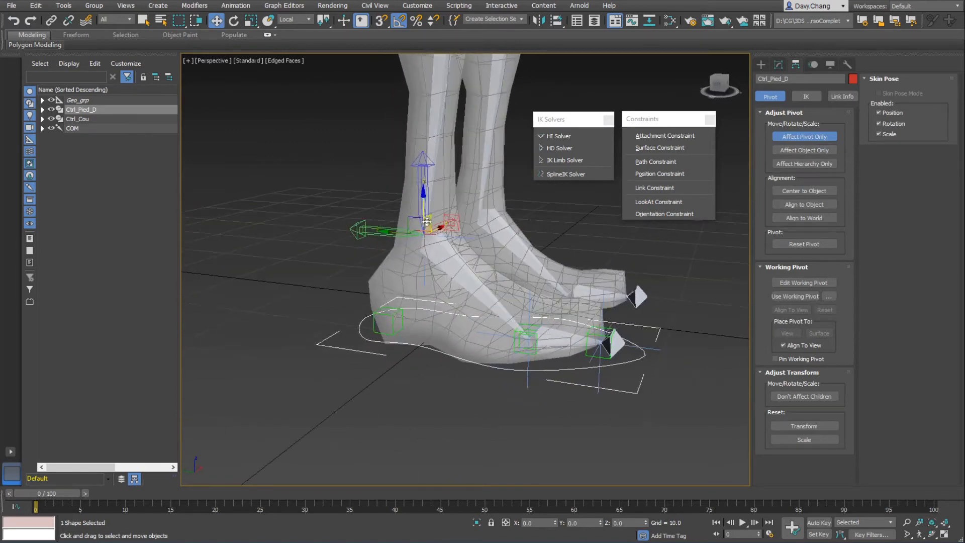
pyautogui.click(804, 136)
# - Test Ctrl_Pied_D by moving and rotating it to drive the leg, and undo the test transforms
pyautogui.click(337, 325)
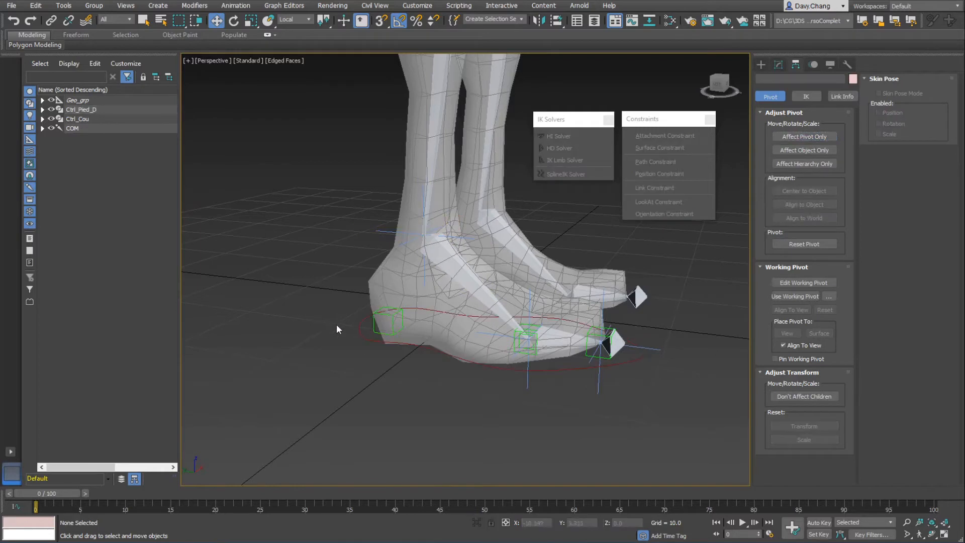
pyautogui.click(368, 344)
pyautogui.keyDown('alt'); pyautogui.moveTo(421, 315); pyautogui.dragTo(423, 351, button='middle'); pyautogui.keyUp('alt')
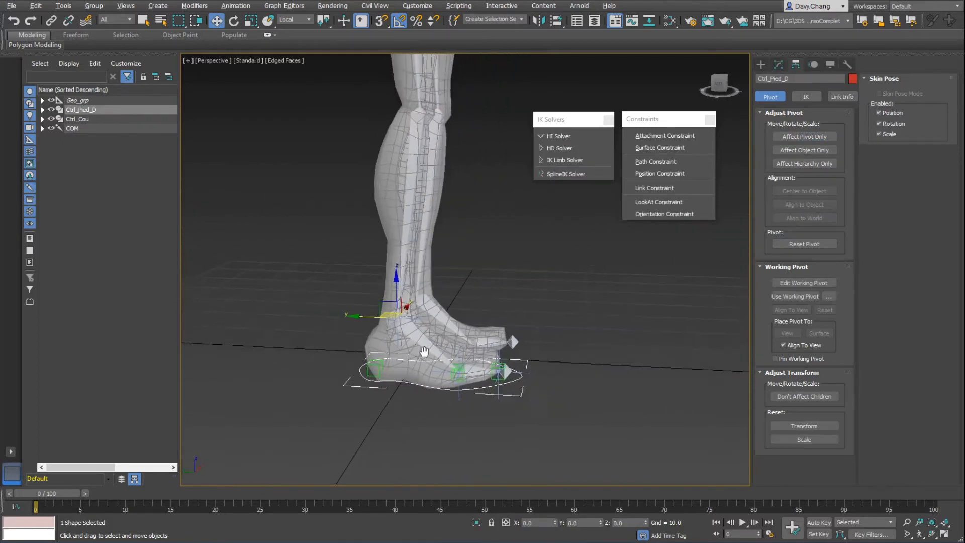
pyautogui.moveTo(389, 309); pyautogui.dragTo(467, 221)
pyautogui.press('e')
pyautogui.hotkey('ctrl', 'z')
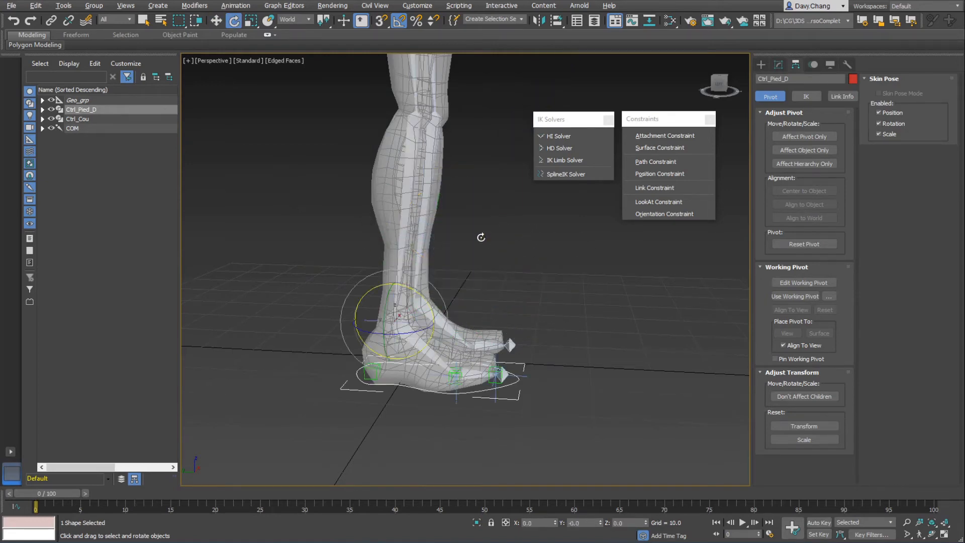
pyautogui.press('w')
# - Add an Attribute Holder modifier to the Ctrl_Pied_D controller above its Line object
pyautogui.keyDown('alt'); pyautogui.moveTo(471, 281); pyautogui.dragTo(353, 341, button='middle'); pyautogui.keyUp('alt')
pyautogui.click(375, 254)
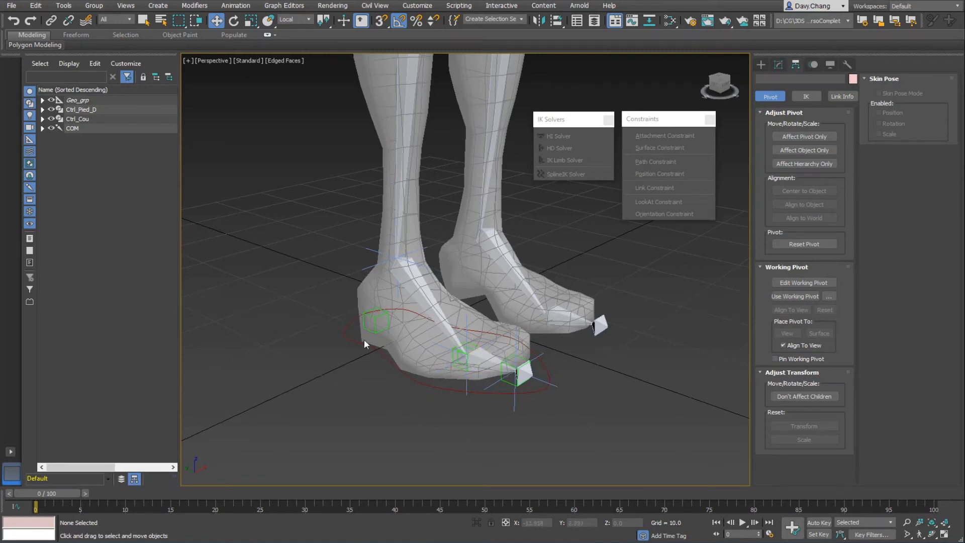
pyautogui.click(345, 340)
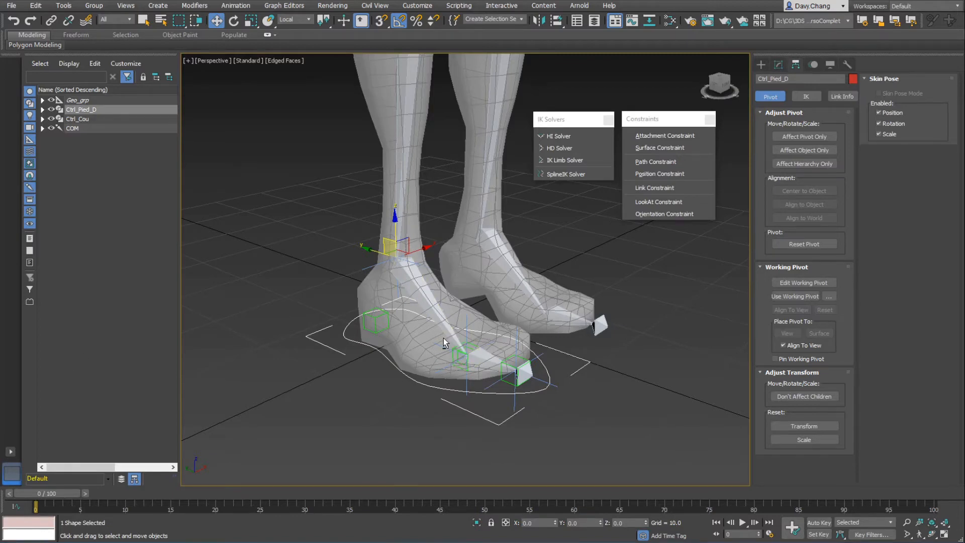
pyautogui.moveTo(443, 337)
pyautogui.keyDown('alt'); pyautogui.mouseDown(button='middle')
pyautogui.moveTo(384, 350)
pyautogui.moveTo(480, 349)
pyautogui.moveTo(429, 342)
pyautogui.mouseUp(button='middle'); pyautogui.keyUp('alt')
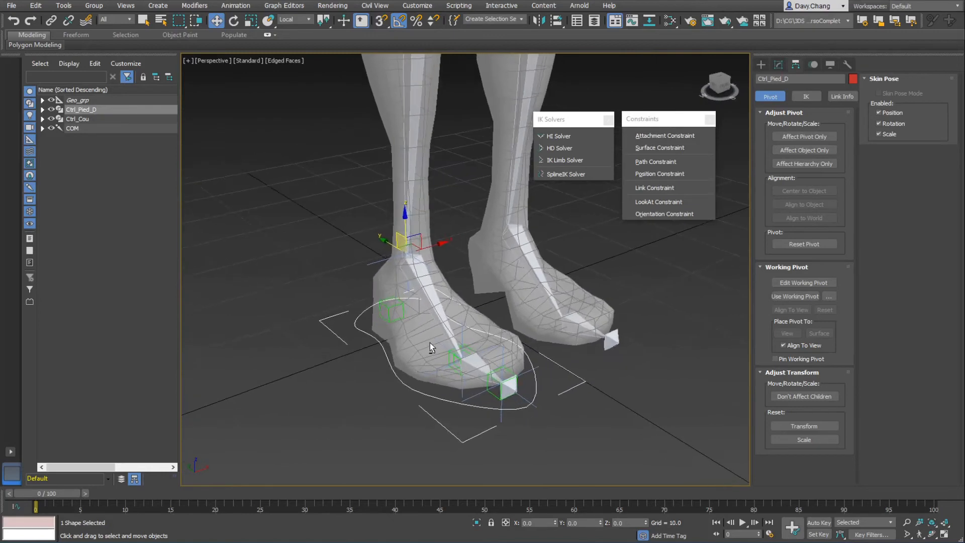
pyautogui.click(779, 64)
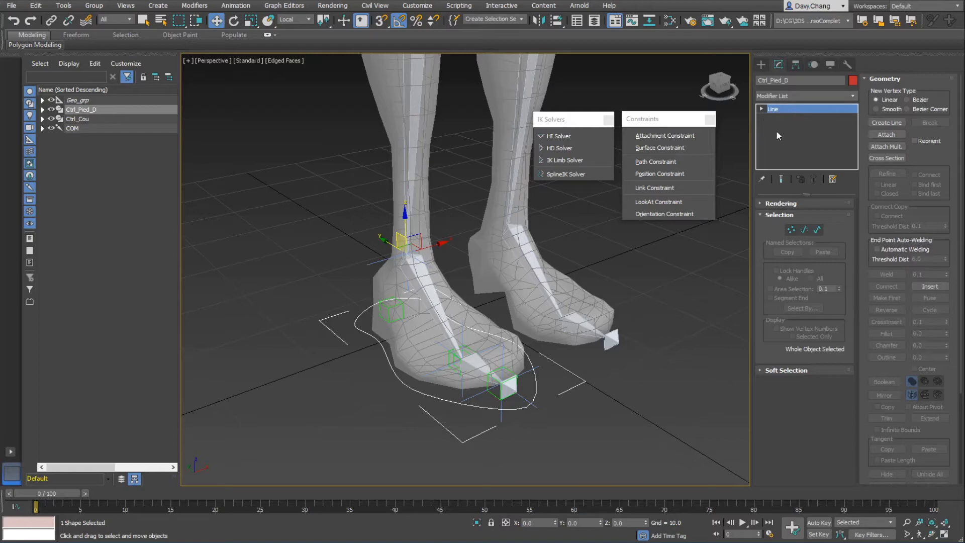
pyautogui.click(805, 97)
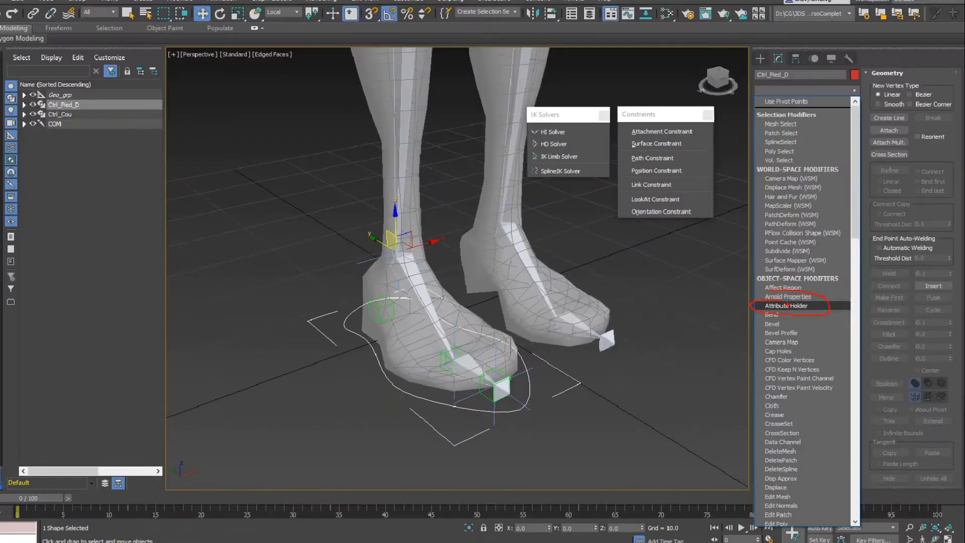
pyautogui.click(778, 305)
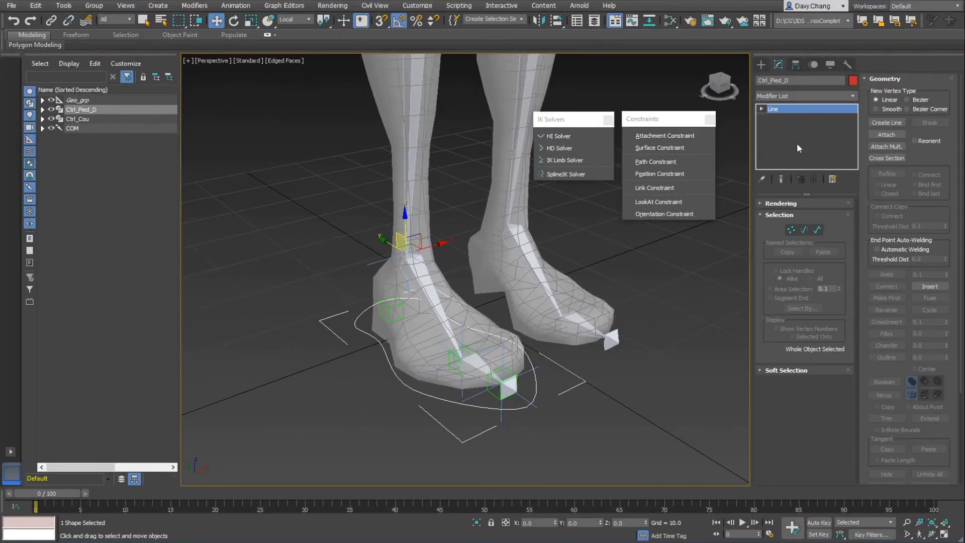
pyautogui.click(803, 96)
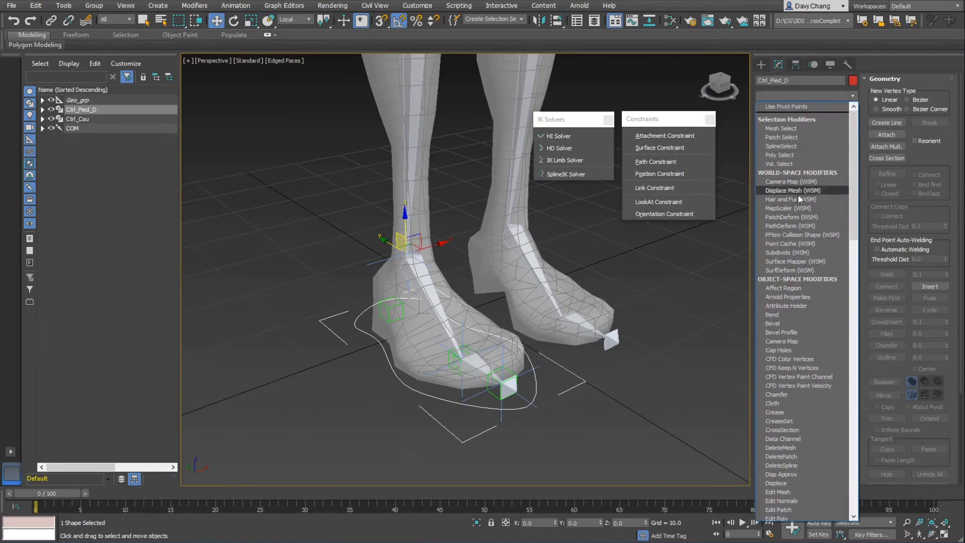
pyautogui.click(787, 305)
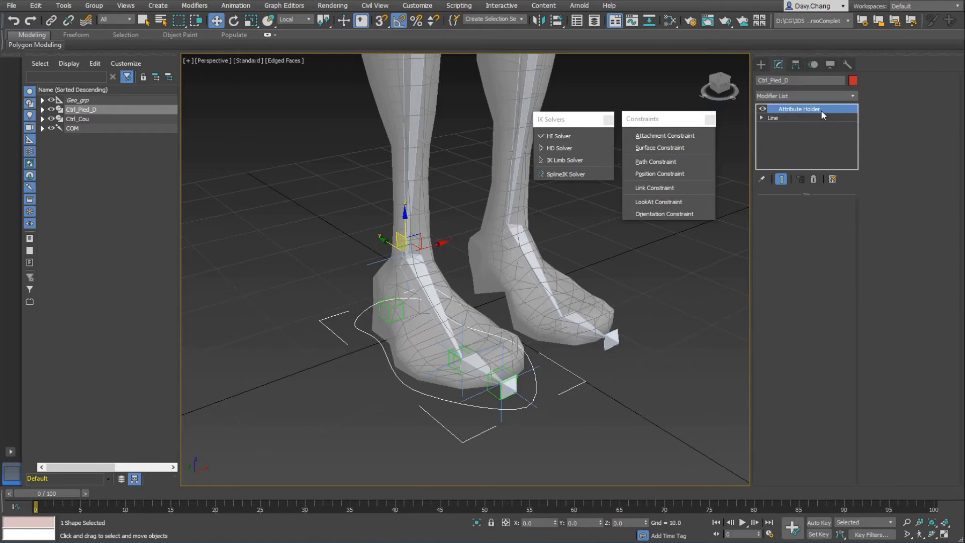
# - Open the Parameter Editor for the Attribute Holder on Ctrl_Pied_D and enlarge its window to fit all its settings
pyautogui.click(227, 7)
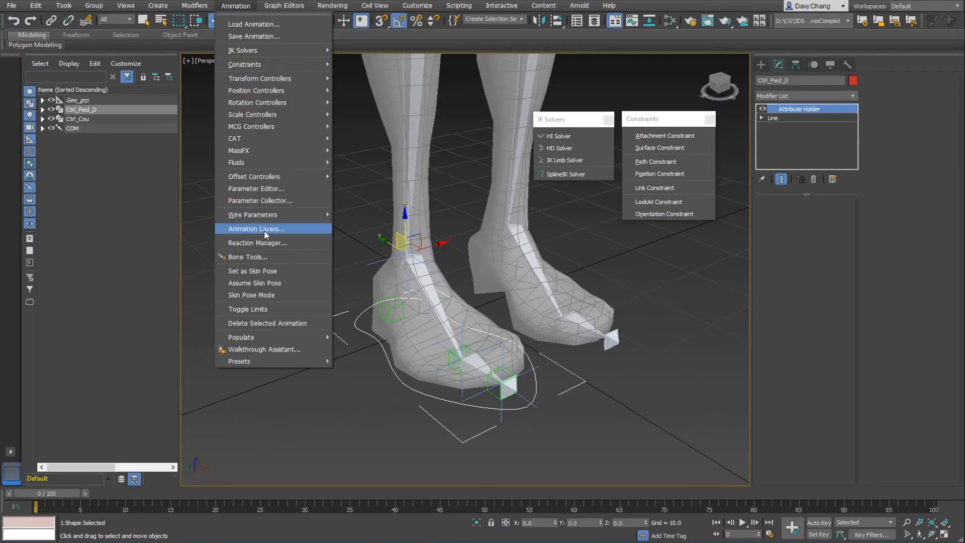
pyautogui.click(285, 189)
pyautogui.moveTo(275, 135); pyautogui.dragTo(312, 102)
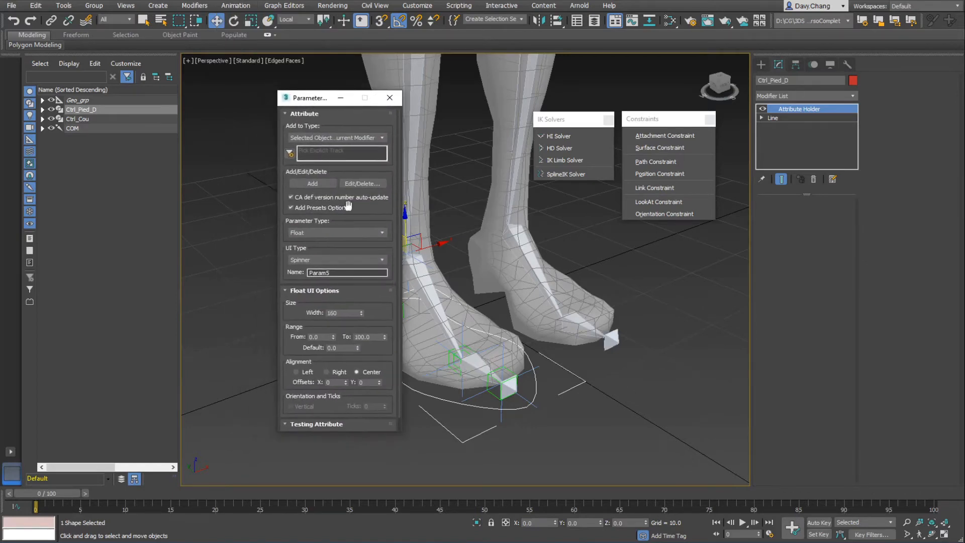
pyautogui.moveTo(408, 444); pyautogui.dragTo(405, 468)
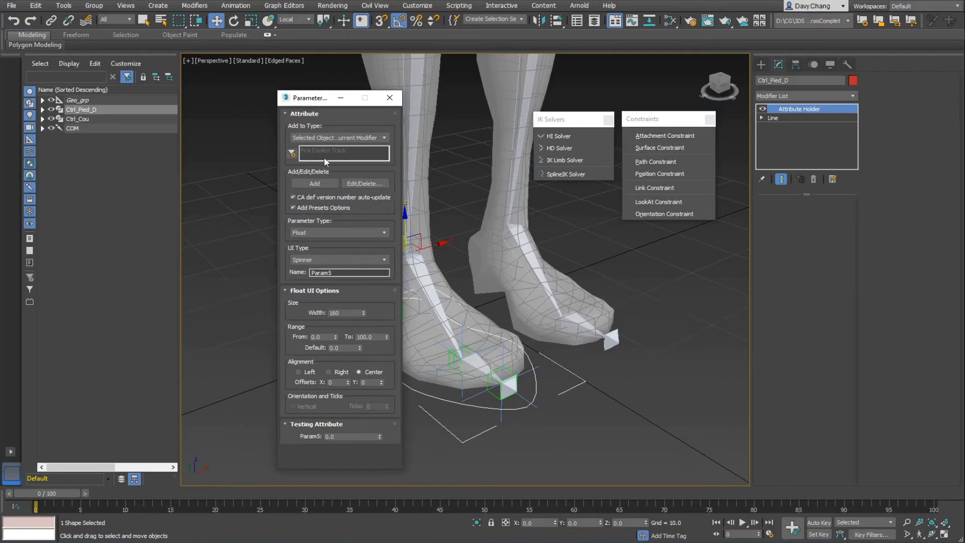
# - Check that the new attribute's Add to Type is set to Selected Object's Current Modifier, matching the Attribute Holder
pyautogui.click(382, 137)
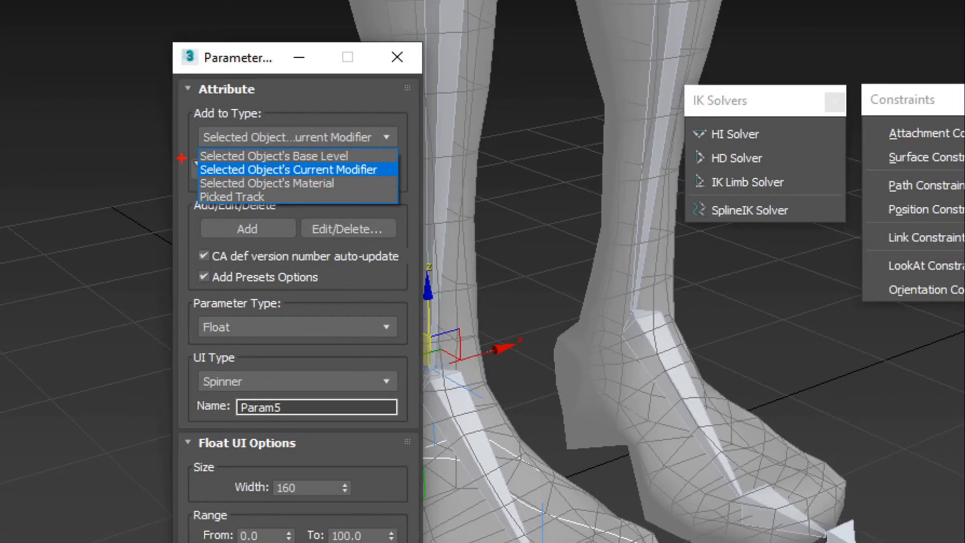
pyautogui.moveTo(181, 157)
pyautogui.keyDown('ctrl'); pyautogui.mouseDown()
pyautogui.moveTo(319, 184)
pyautogui.moveTo(404, 182)
pyautogui.mouseUp(); pyautogui.keyUp('ctrl')
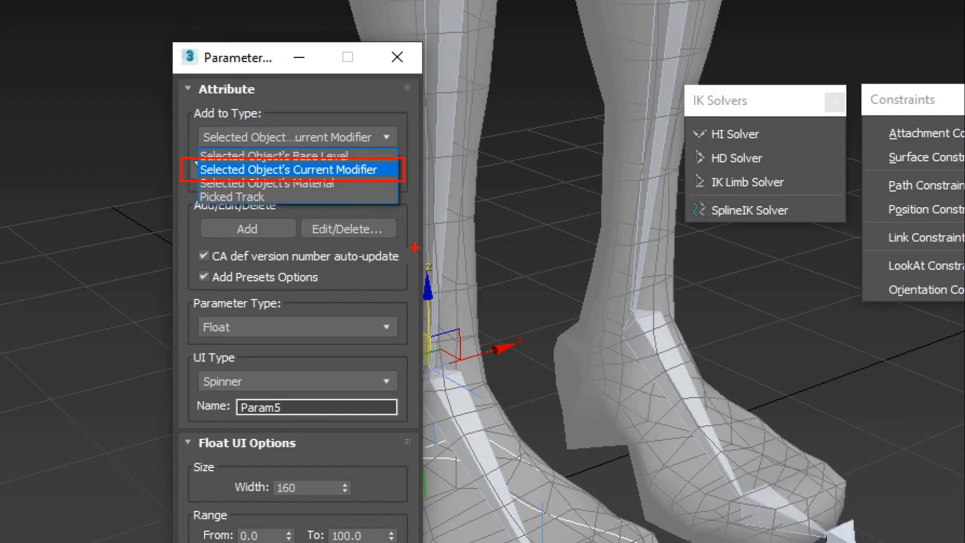
pyautogui.click(381, 135)
pyautogui.click(805, 107)
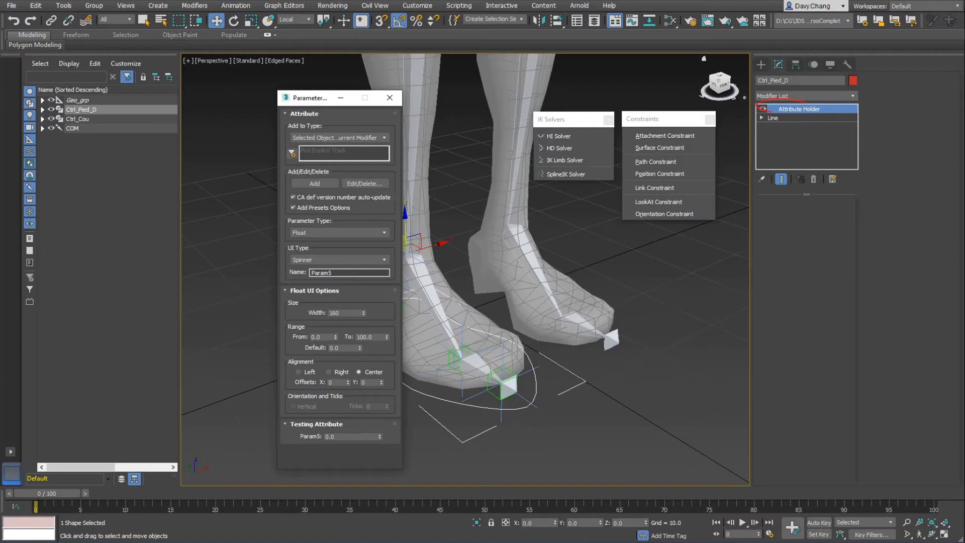
pyautogui.moveTo(824, 112); pyautogui.dragTo(810, 103)
pyautogui.moveTo(309, 172); pyautogui.dragTo(293, 172)
pyautogui.moveTo(395, 163)
pyautogui.mouseDown()
pyautogui.moveTo(608, 124)
pyautogui.moveTo(751, 114)
pyautogui.mouseUp()
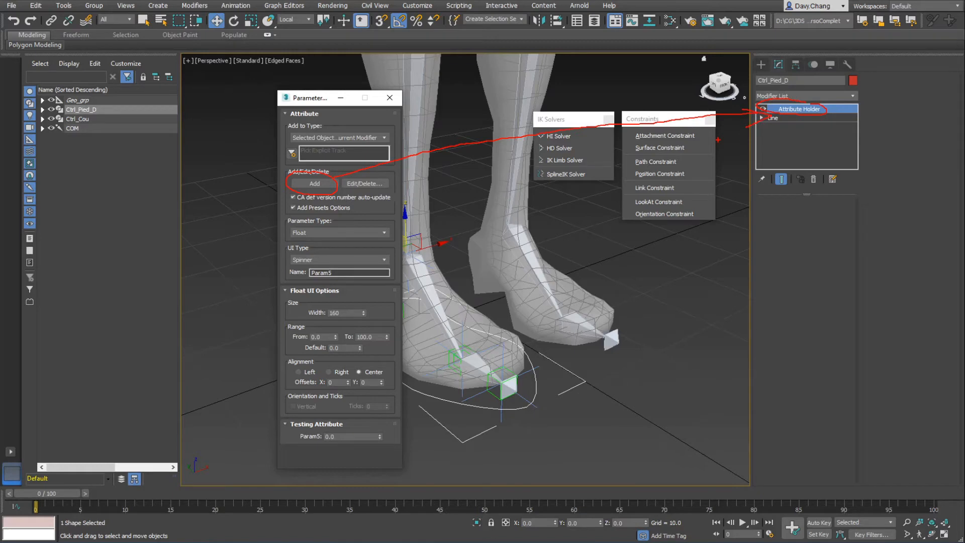
pyautogui.press('Escape')
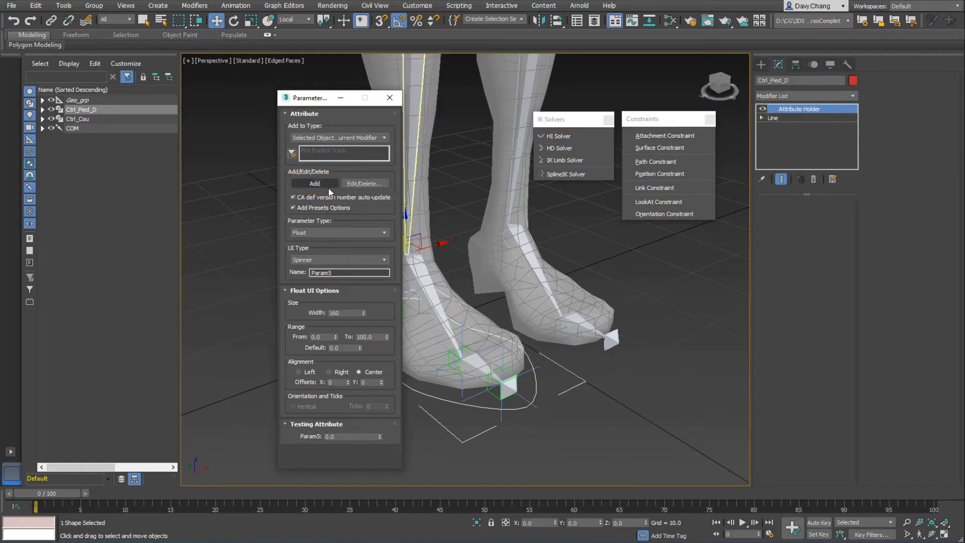
# - Keep the attribute's Float parameter type and Spinner UI type, and name it Leve_Pointe
pyautogui.click(320, 232)
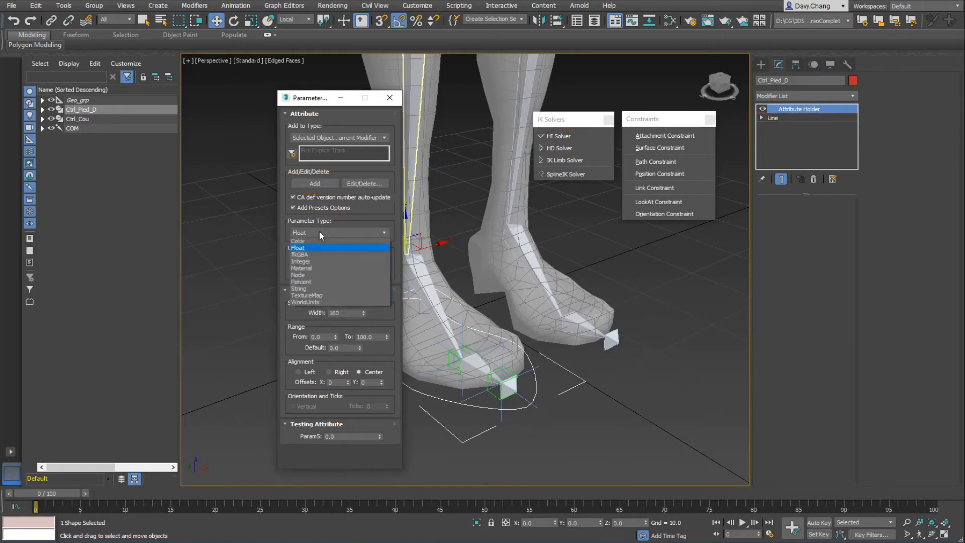
pyautogui.click(306, 272)
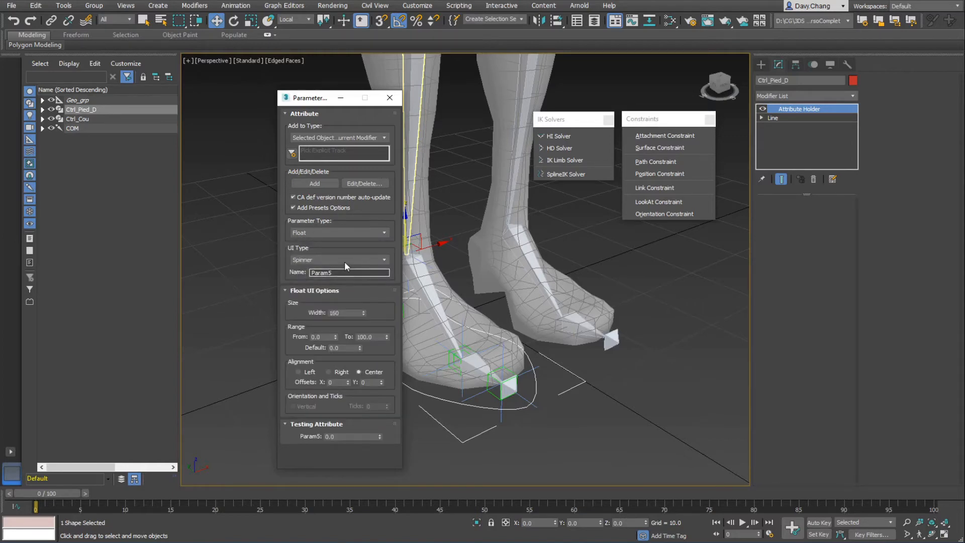
pyautogui.doubleClick(318, 272)
pyautogui.write('Leve_Pointe')
pyautogui.press('Return')
# - Set the Leve_Pointe range from -90 to 90 with right alignment, add it to the Attribute Holder, and close the Parameter Editor
pyautogui.doubleClick(322, 337)
pyautogui.write('-90')
pyautogui.press('Tab')
pyautogui.write('90')
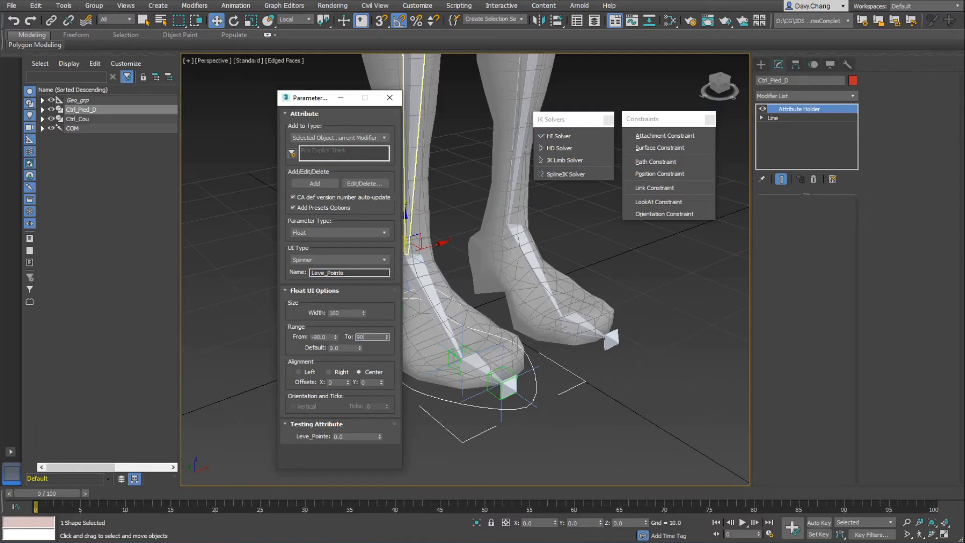
pyautogui.press('Tab')
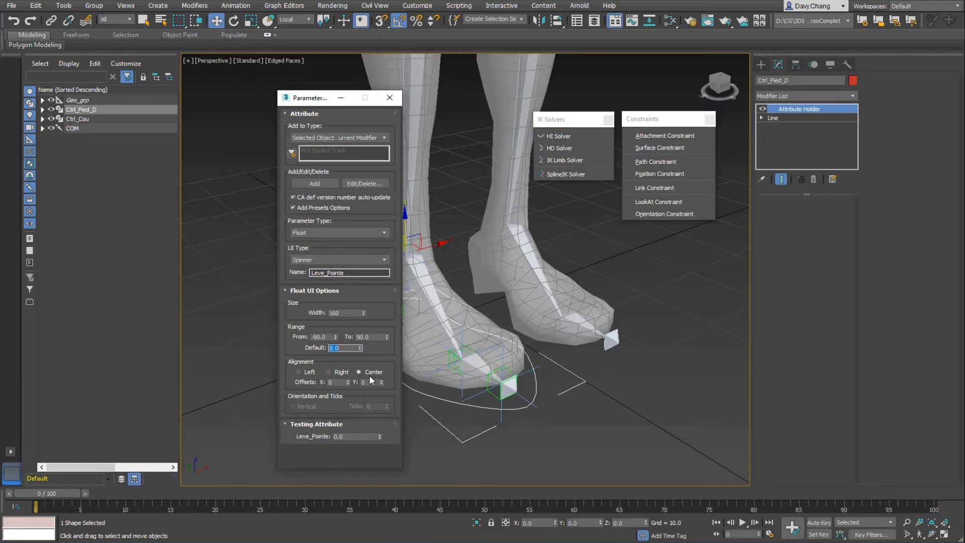
pyautogui.click(329, 372)
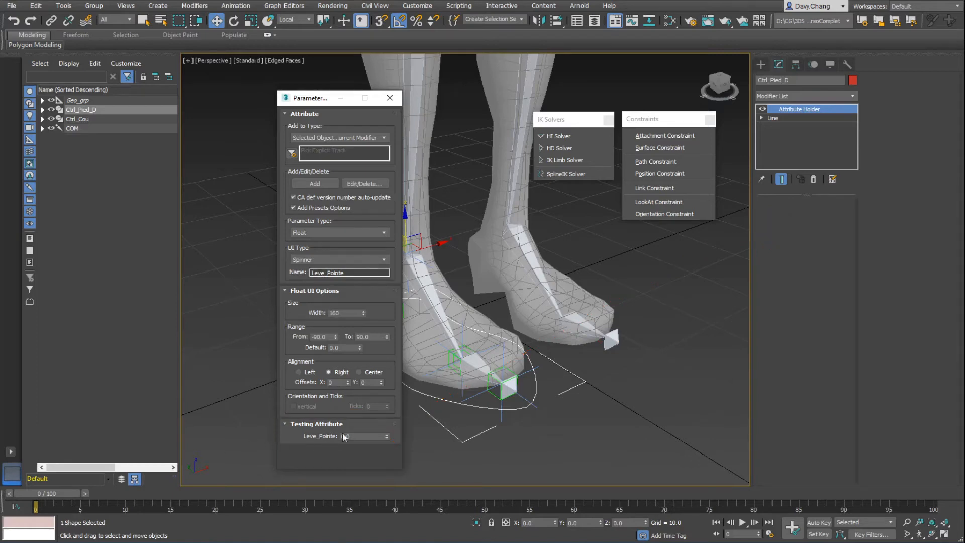
pyautogui.click(321, 184)
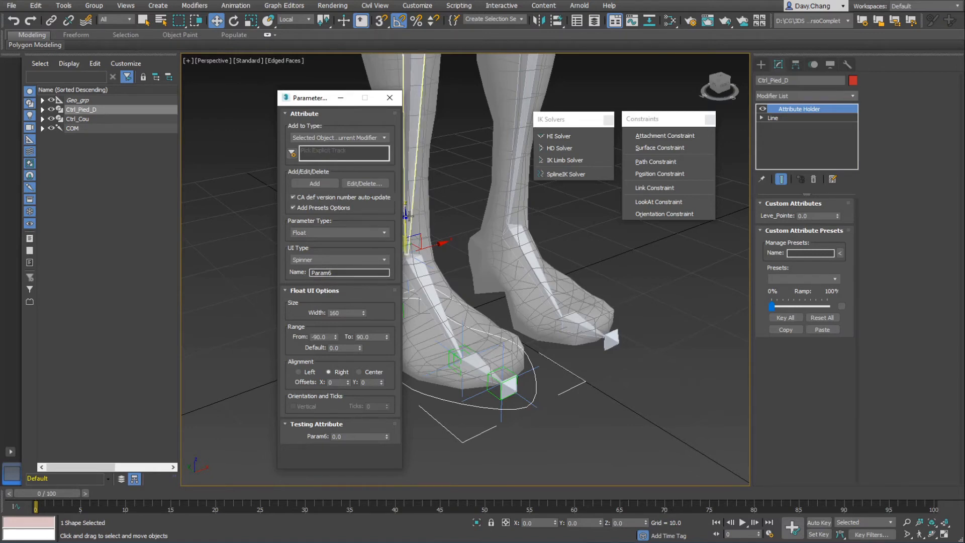
pyautogui.click(390, 98)
# - Open the Reaction Manager and place its window clear of the right foot rig
pyautogui.keyDown('alt'); pyautogui.moveTo(378, 244); pyautogui.dragTo(459, 250, button='middle'); pyautogui.keyUp('alt')
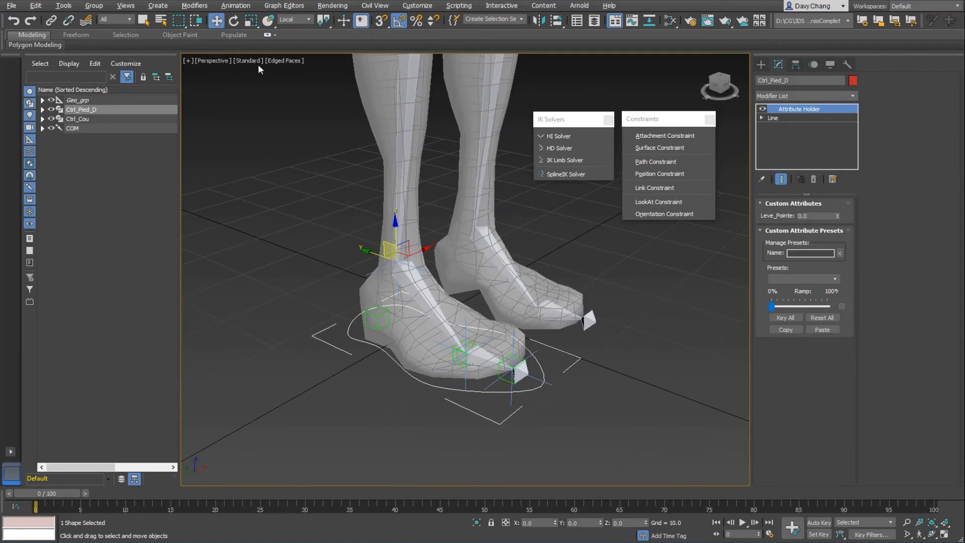
pyautogui.click(237, 7)
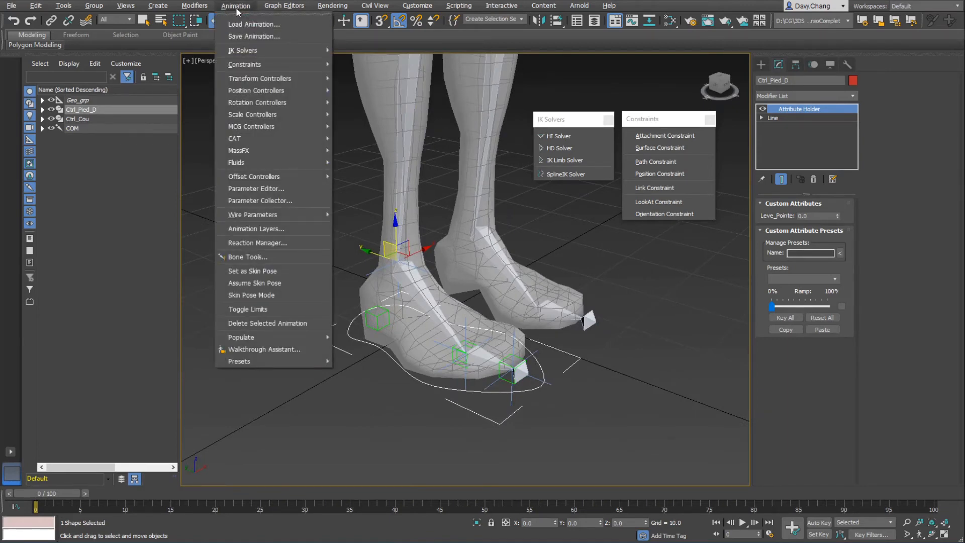
pyautogui.click(261, 242)
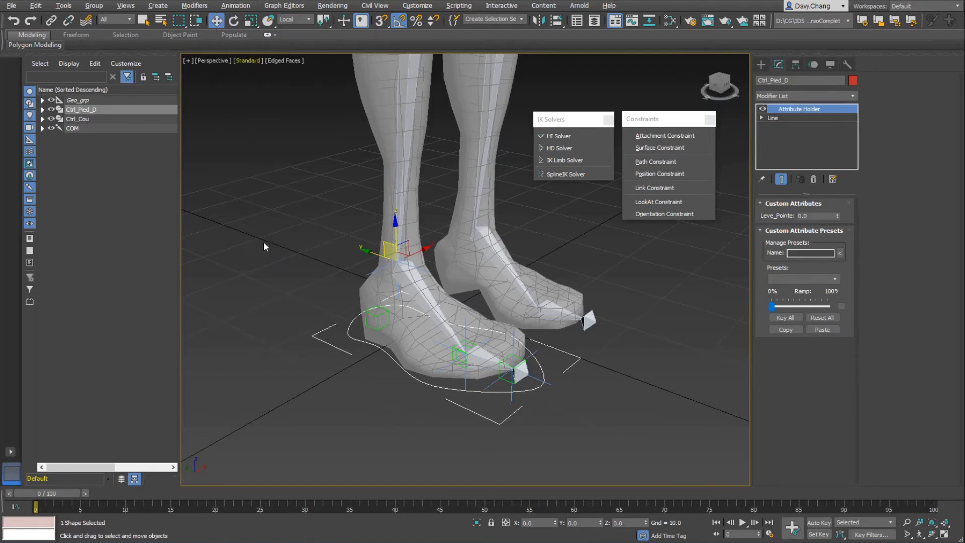
pyautogui.moveTo(389, 107); pyautogui.dragTo(115, 95)
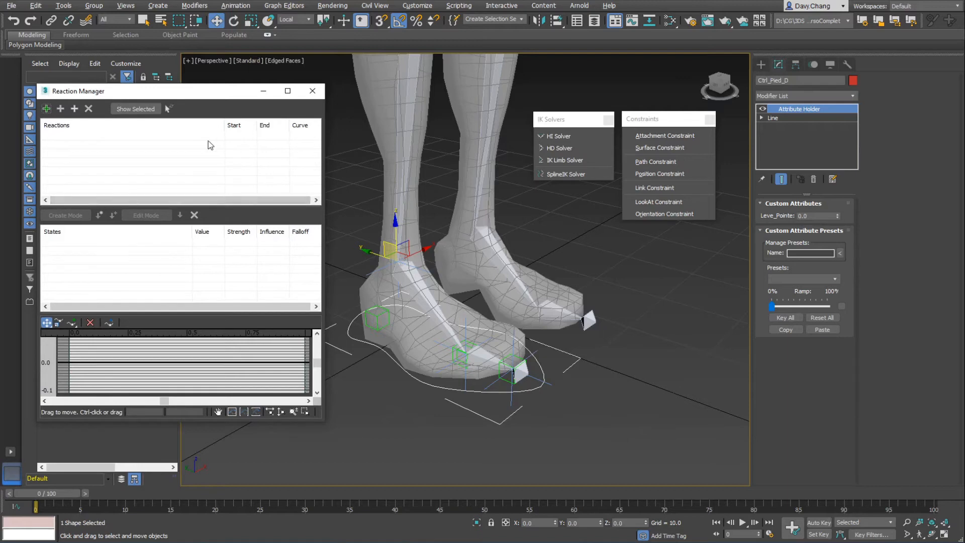
pyautogui.moveTo(488, 332); pyautogui.dragTo(546, 318, button='middle')
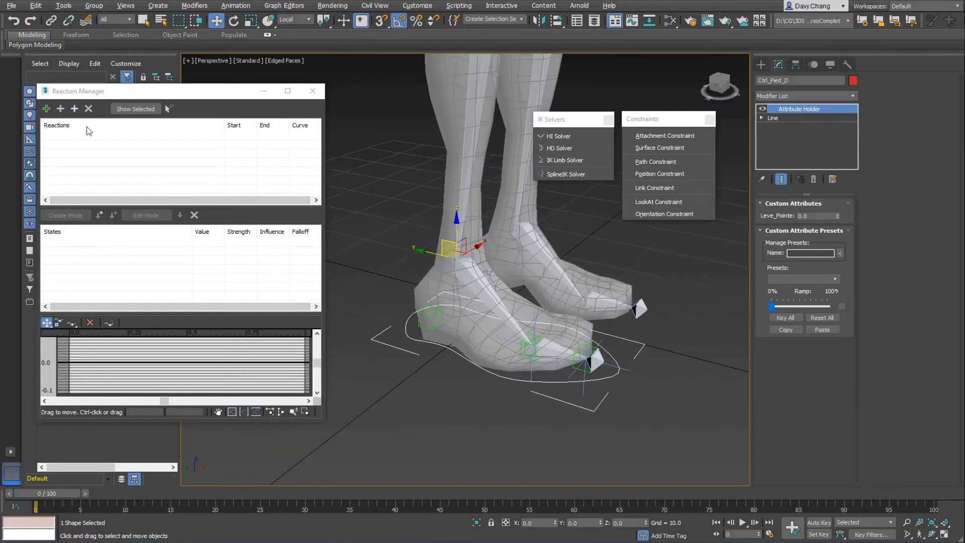
# - Add the Leve_Pointe custom attribute of Ctrl_Pied_D's Attribute Holder as a reaction master
pyautogui.click(46, 108)
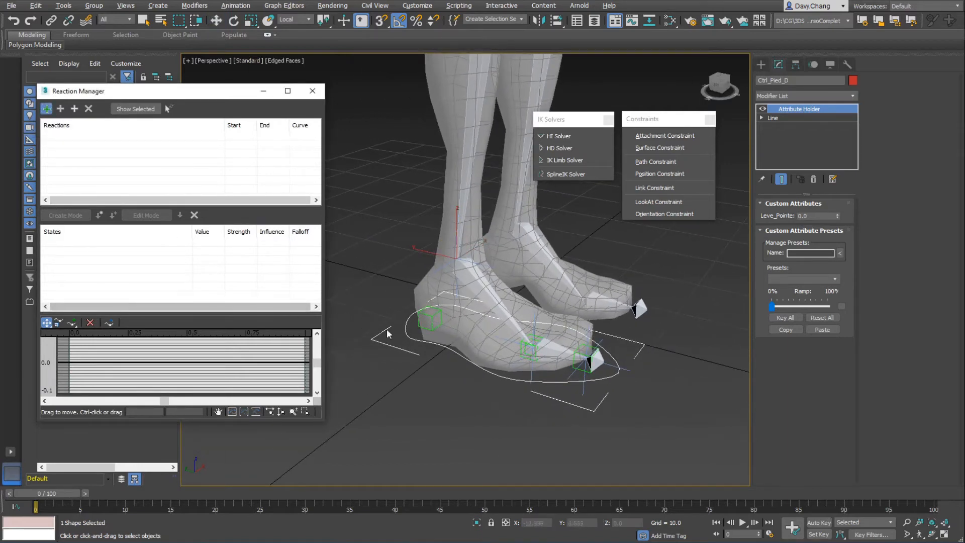
pyautogui.click(406, 336)
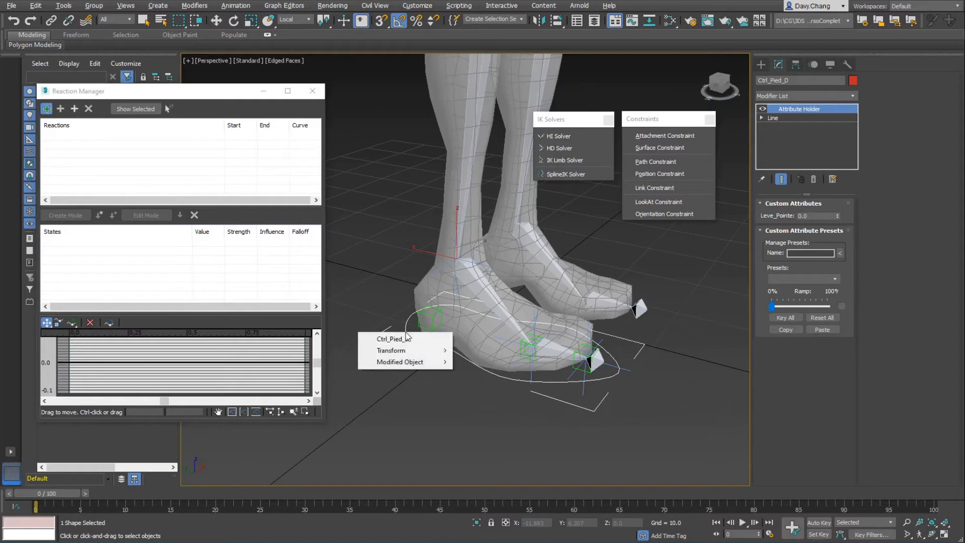
pyautogui.moveTo(416, 365)
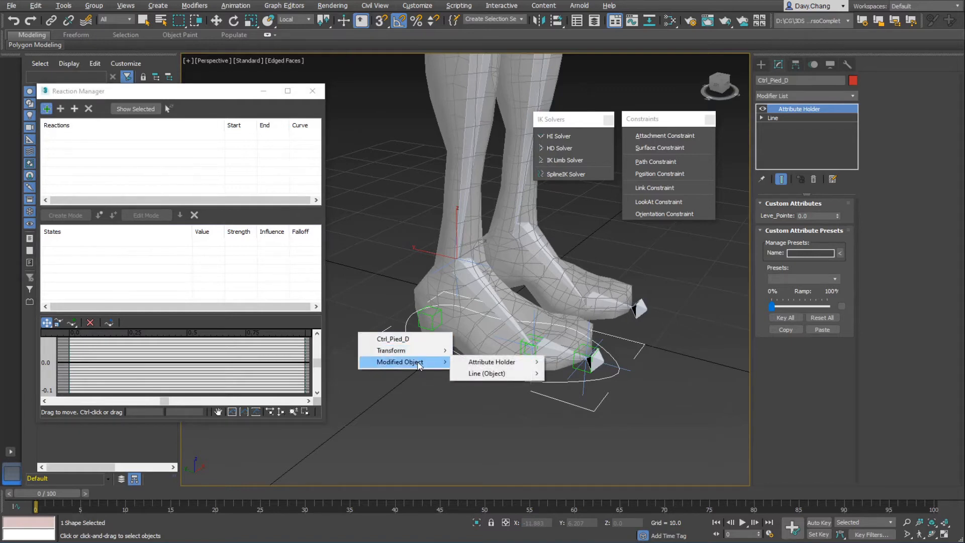
pyautogui.moveTo(495, 363)
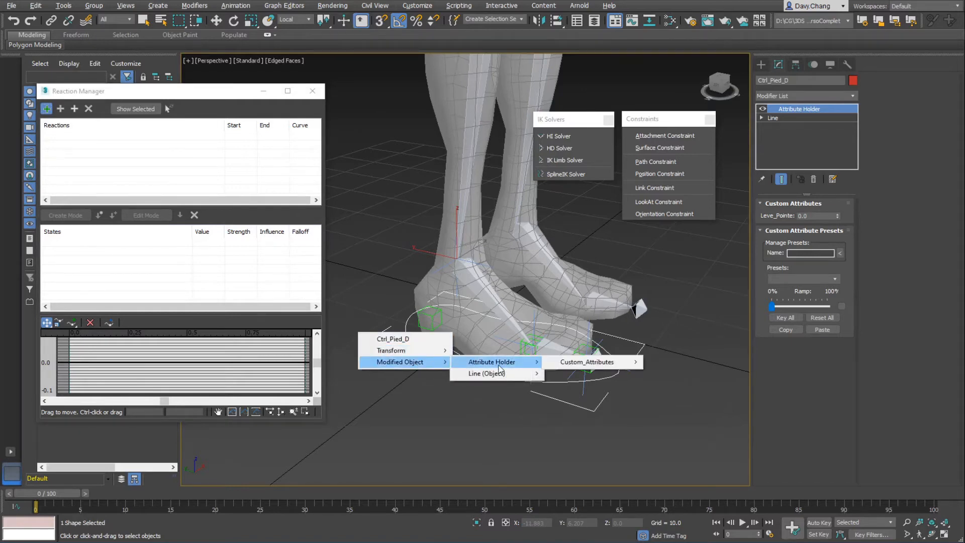
pyautogui.moveTo(595, 366)
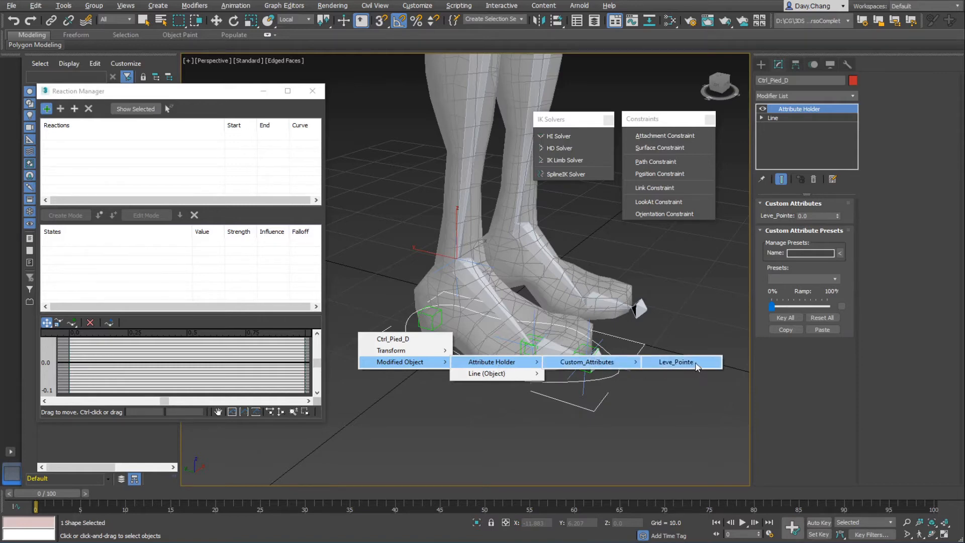
pyautogui.click(676, 362)
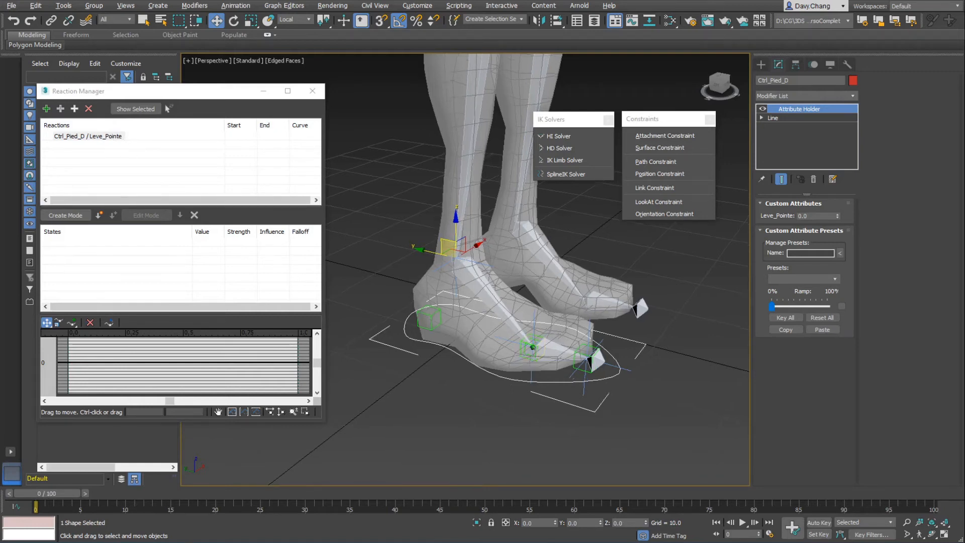
# - Select the RF_Pli_Pointe_D dummy at the ball of the foot and move the Reaction Manager to uncover the scene hierarchy
pyautogui.scroll(8, 520, 353)
pyautogui.scroll(3, 526, 352)
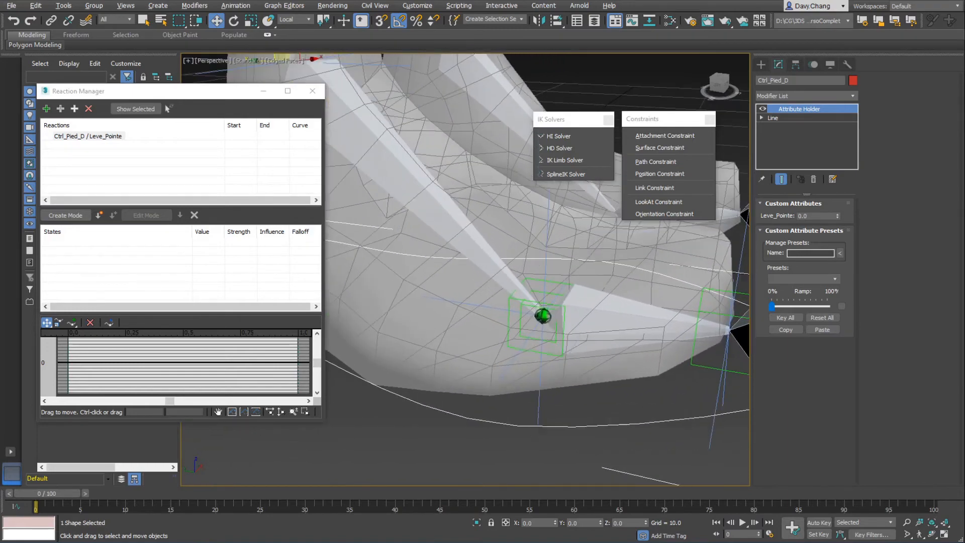
pyautogui.click(520, 331)
pyautogui.scroll(2, 496, 358)
pyautogui.scroll(-2, 495, 358)
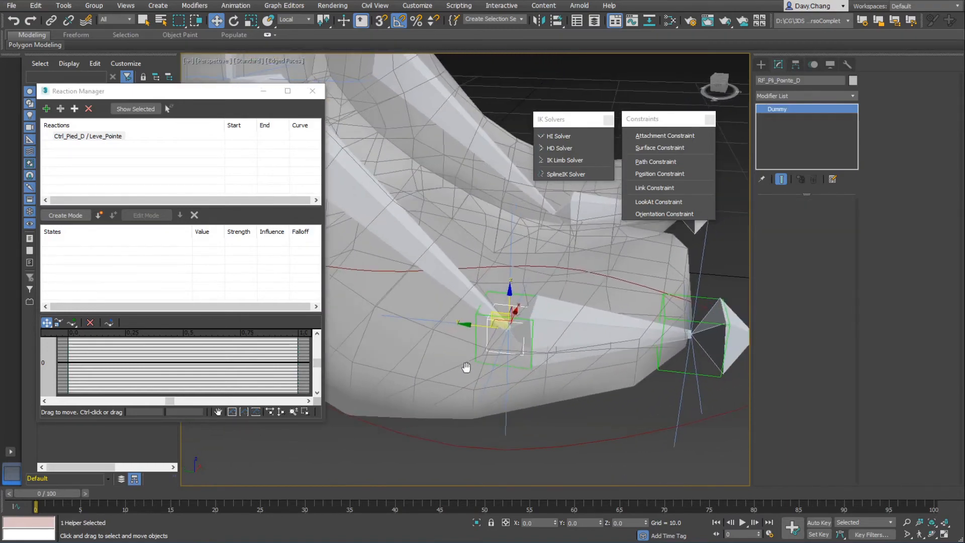
pyautogui.moveTo(177, 95); pyautogui.dragTo(291, 101)
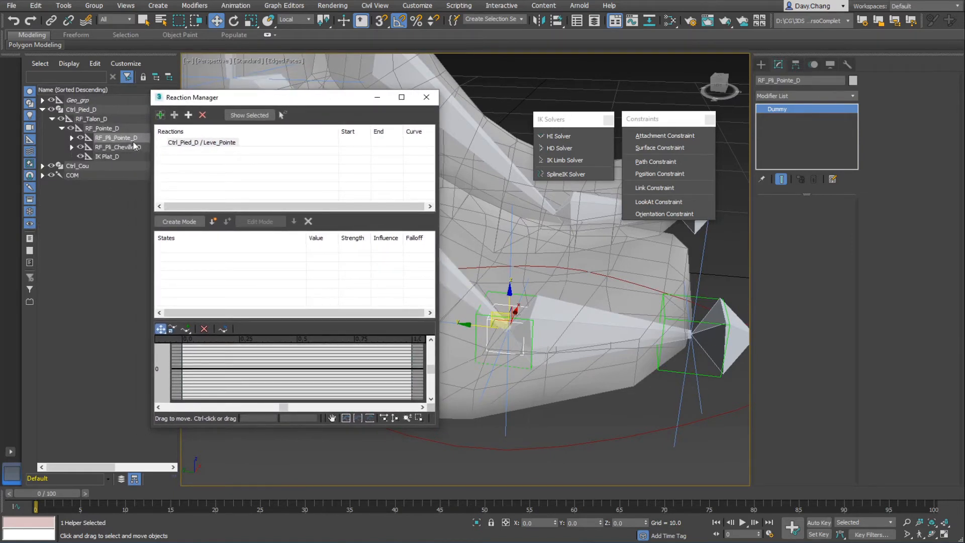
pyautogui.click(175, 116)
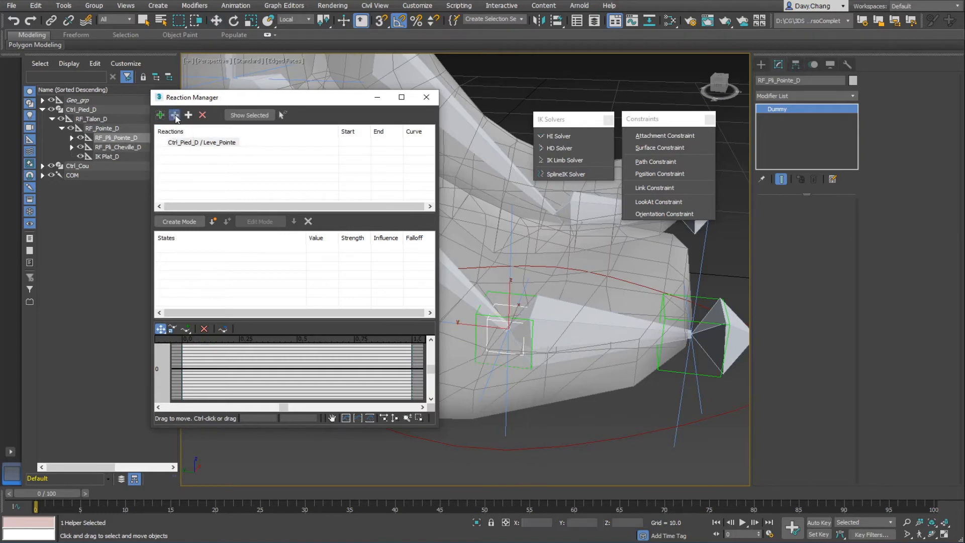
pyautogui.click(486, 322)
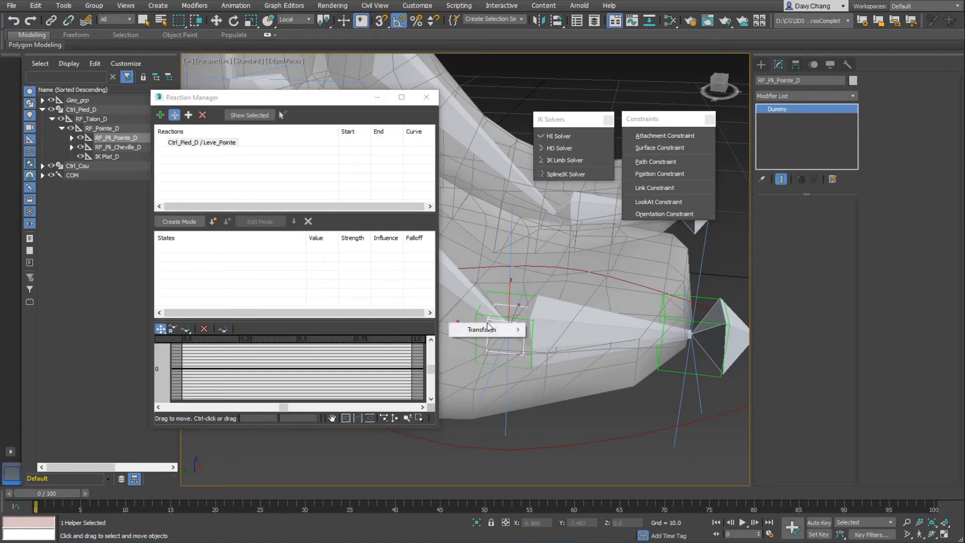
pyautogui.moveTo(491, 329)
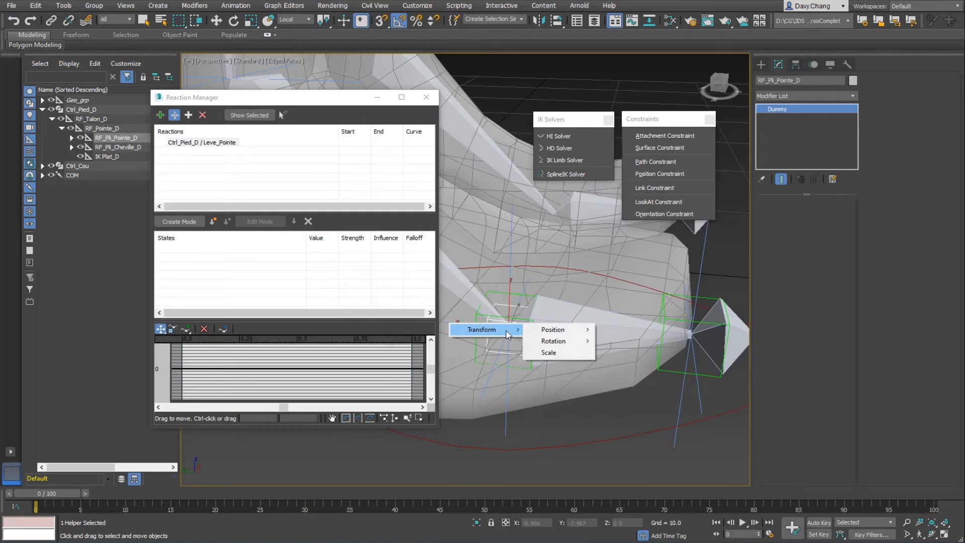
pyautogui.moveTo(559, 344)
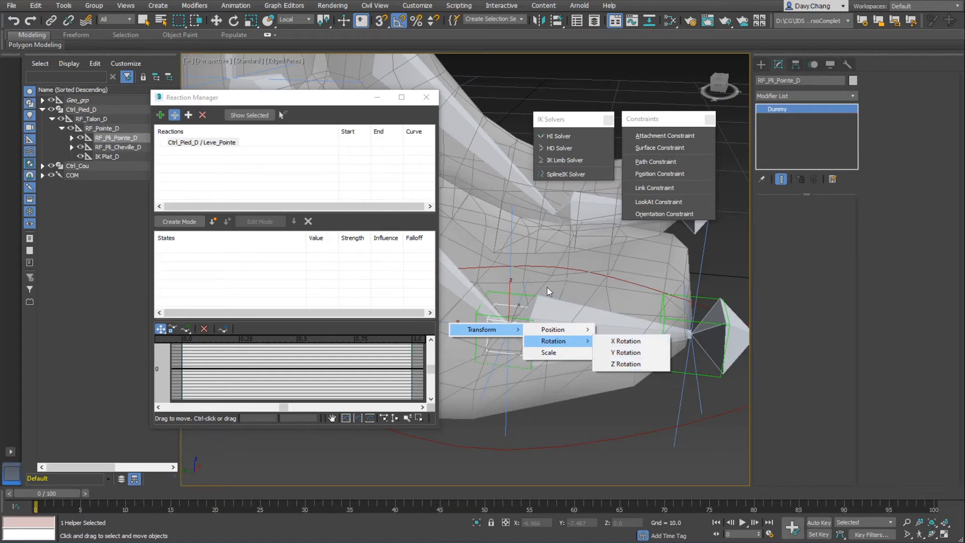
pyautogui.click(548, 251)
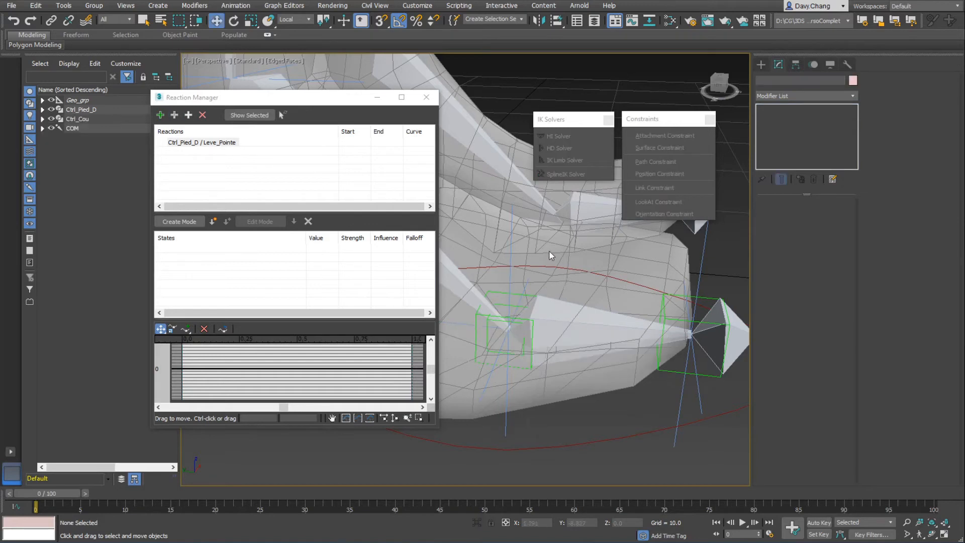
# - Test-rotate the RF_Pli_Pointe_D dummy to identify the axis that bends the toe, and undo the rotation
pyautogui.moveTo(532, 282); pyautogui.dragTo(523, 319, button='middle')
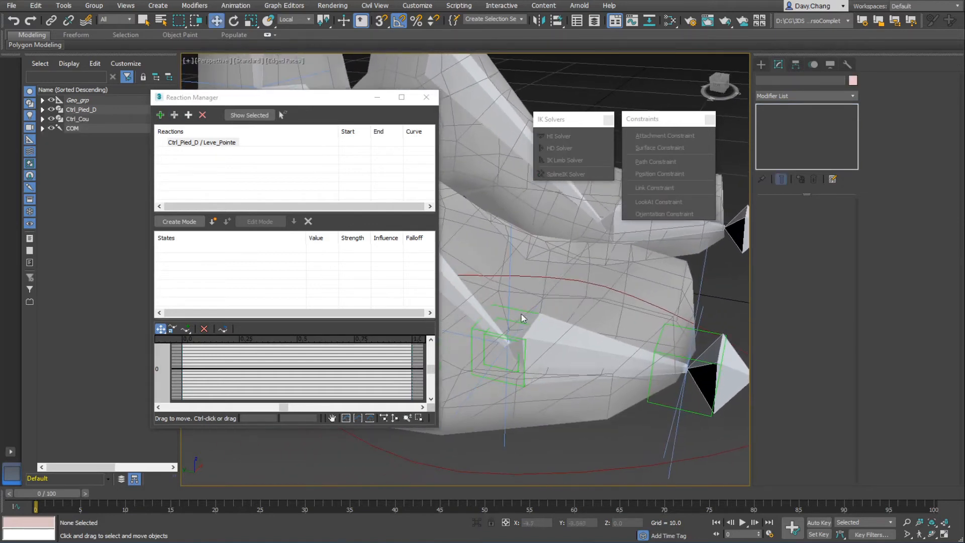
pyautogui.click(514, 320)
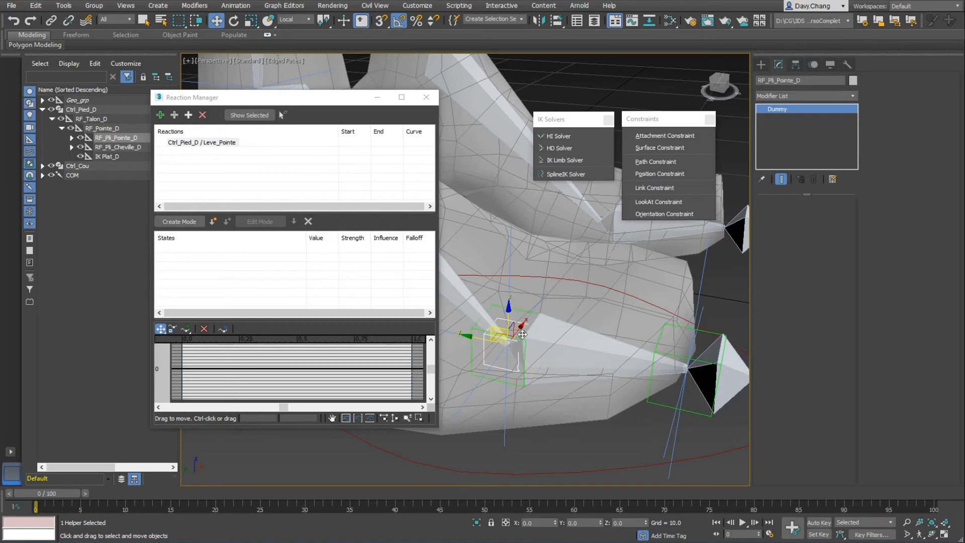
pyautogui.press('e')
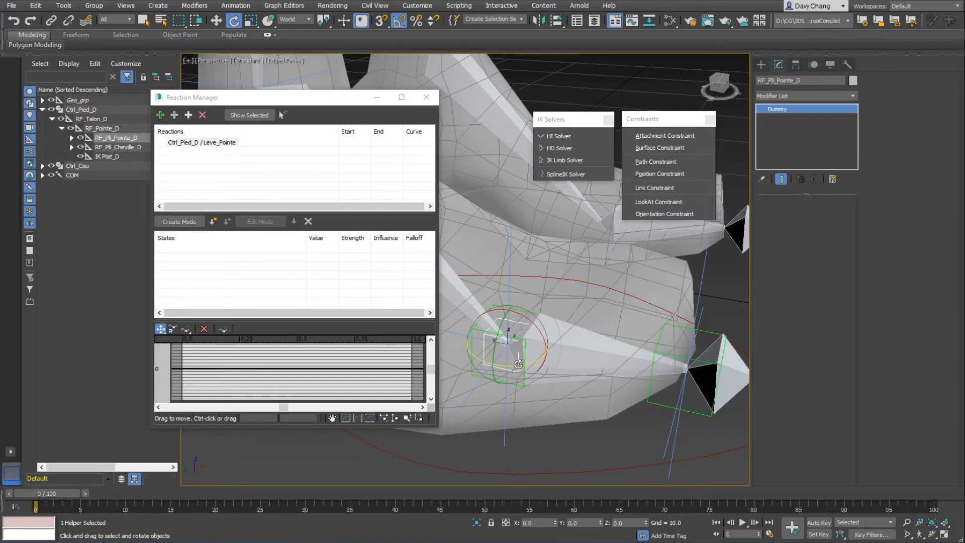
pyautogui.moveTo(528, 327); pyautogui.dragTo(532, 371)
pyautogui.hotkey('ctrl', 'z')
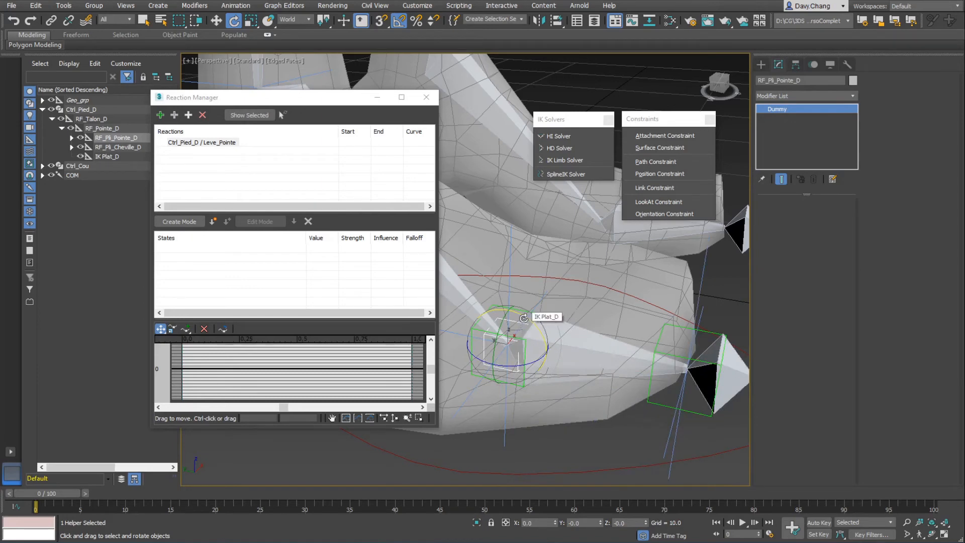
pyautogui.moveTo(246, 104); pyautogui.dragTo(227, 106)
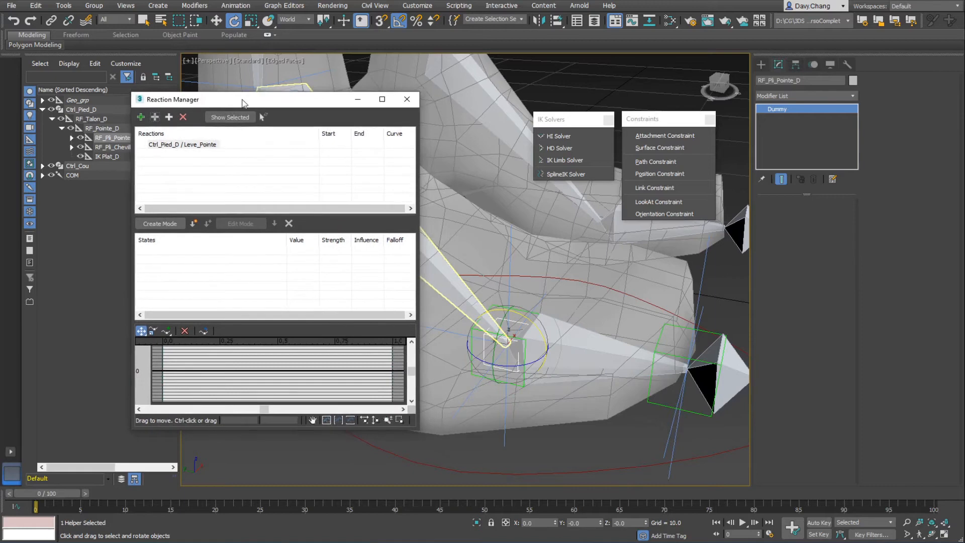
# - Add the X Rotation of the RF_Pli_Pointe_D dummy as a slave of the Leve_Pointe reaction master
pyautogui.click(181, 144)
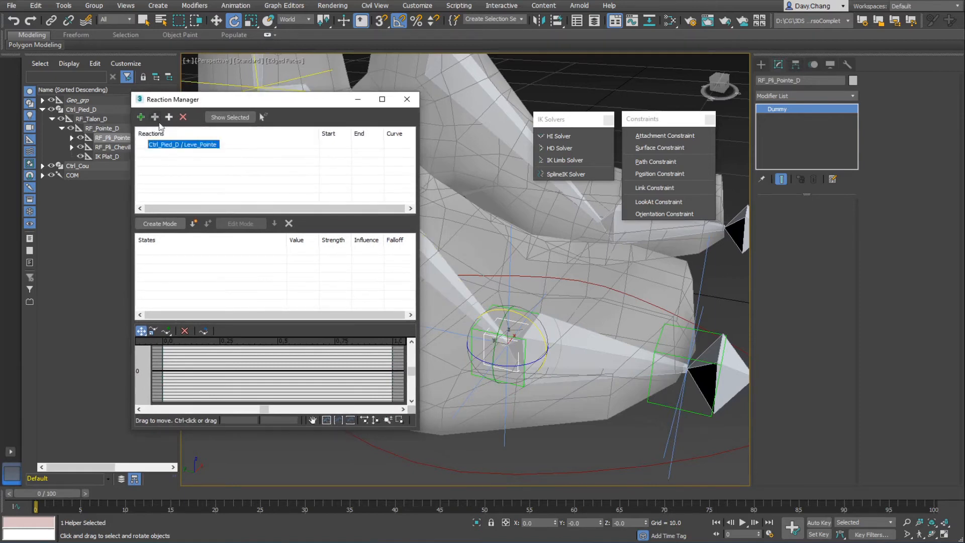
pyautogui.click(155, 121)
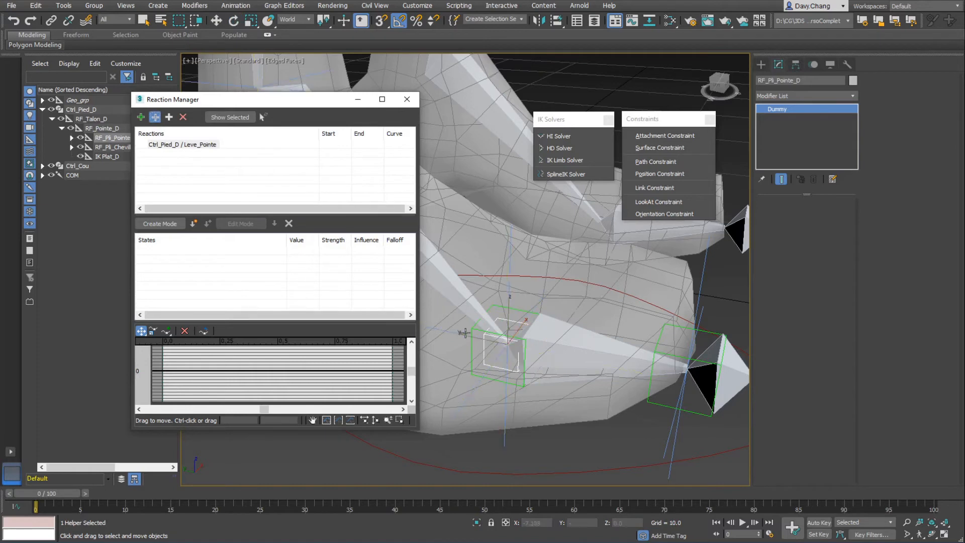
pyautogui.click(488, 355)
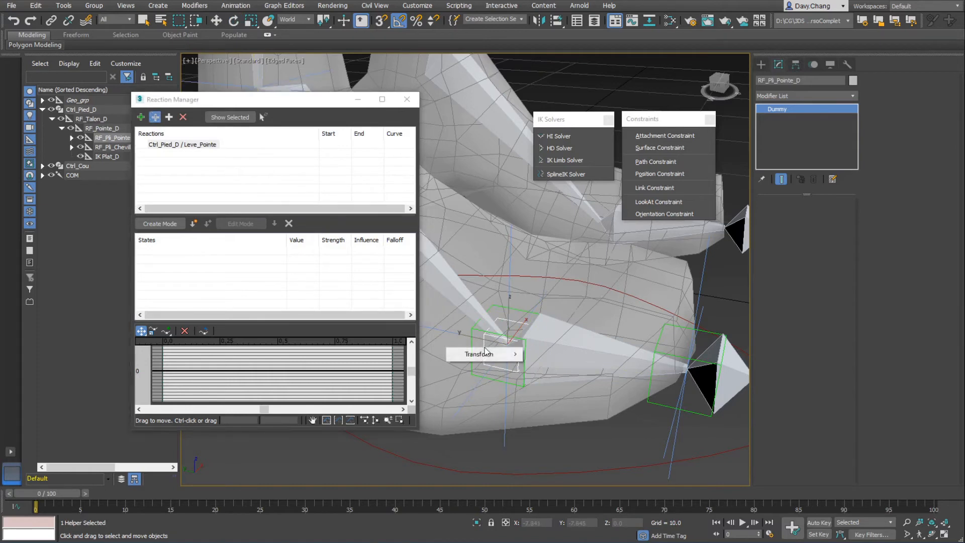
pyautogui.moveTo(509, 356)
pyautogui.moveTo(552, 365)
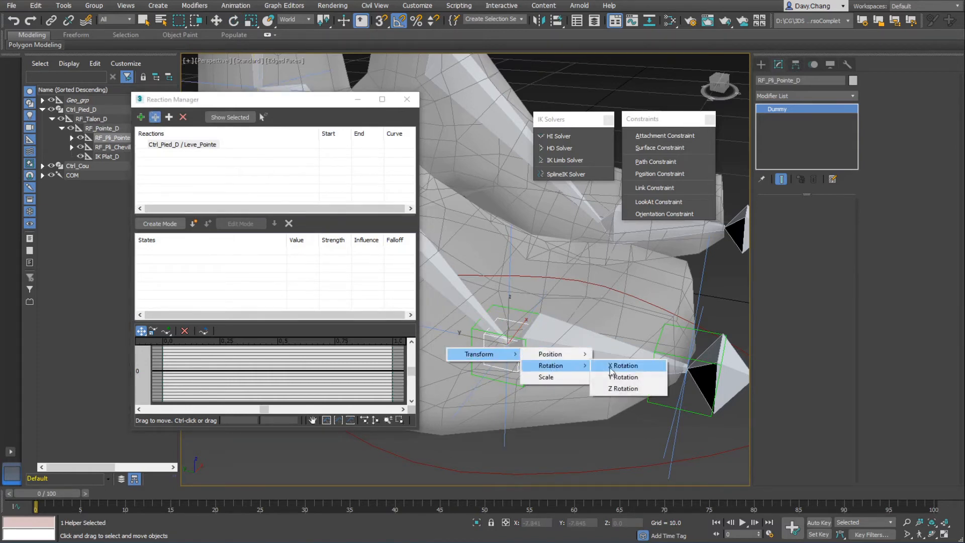
pyautogui.click(614, 371)
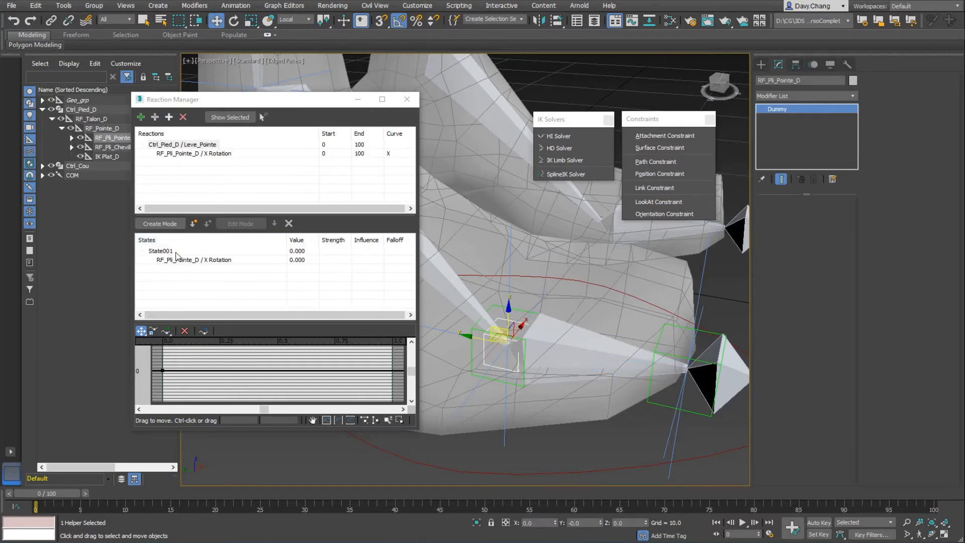
# - Create a second reaction state for Leve_Pointe and set its master value to -90
pyautogui.moveTo(536, 301); pyautogui.dragTo(494, 295, button='middle')
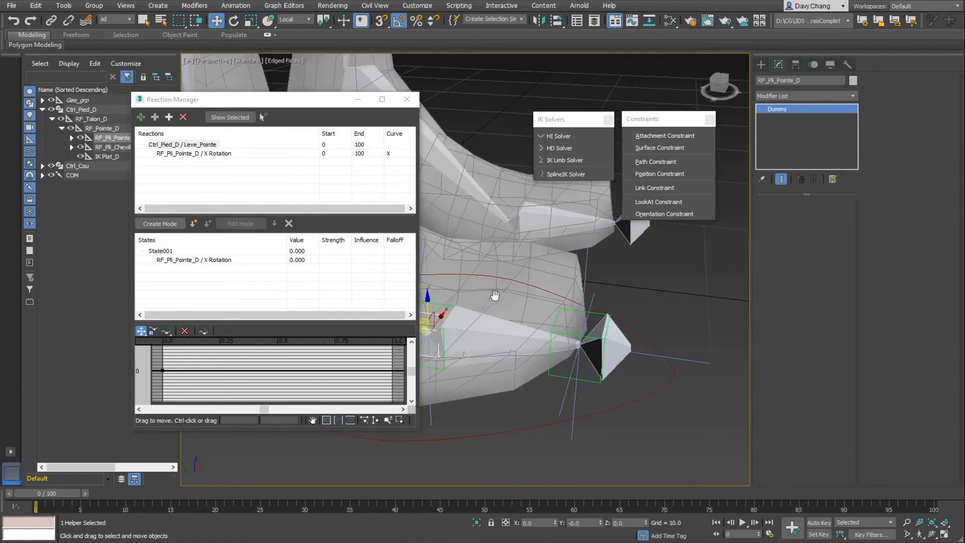
pyautogui.moveTo(291, 106); pyautogui.dragTo(230, 114)
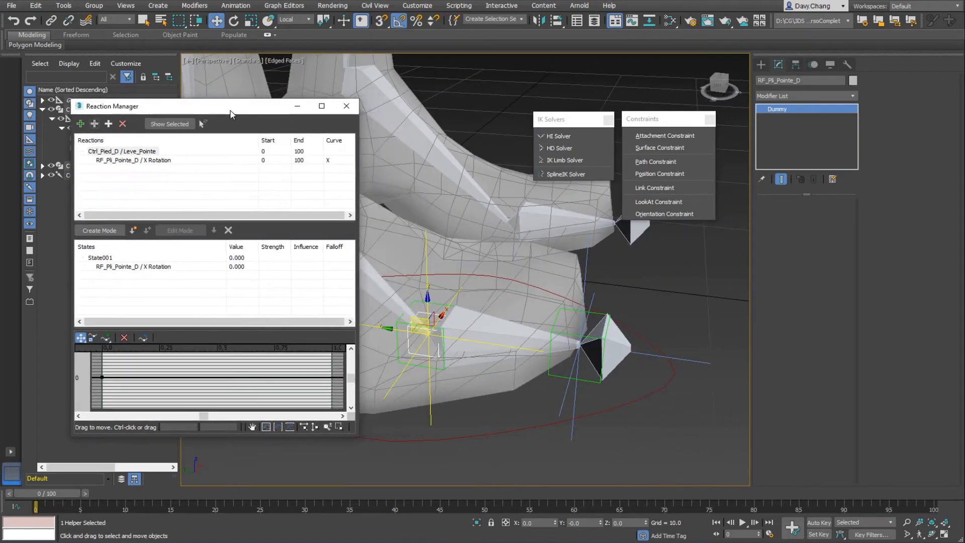
pyautogui.moveTo(428, 271); pyautogui.dragTo(463, 276, button='middle')
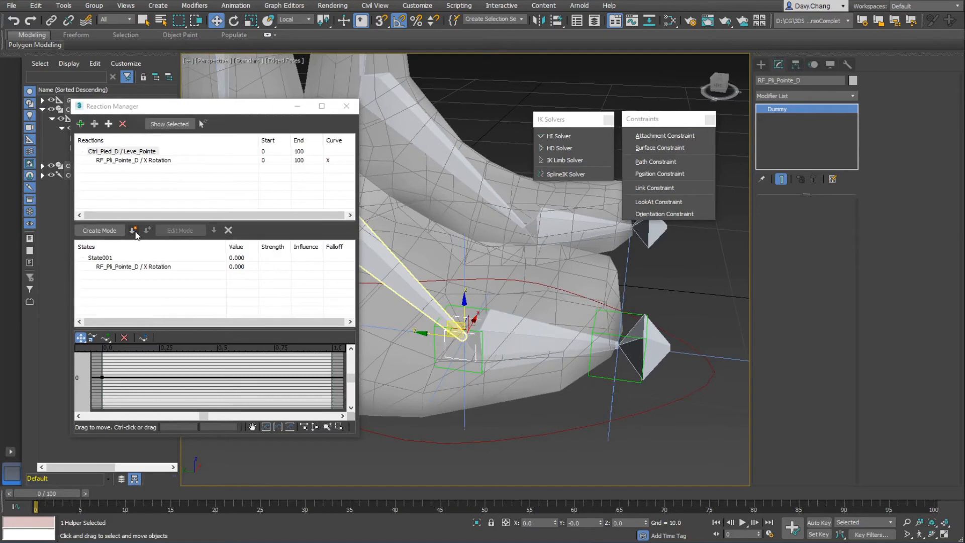
pyautogui.click(134, 233)
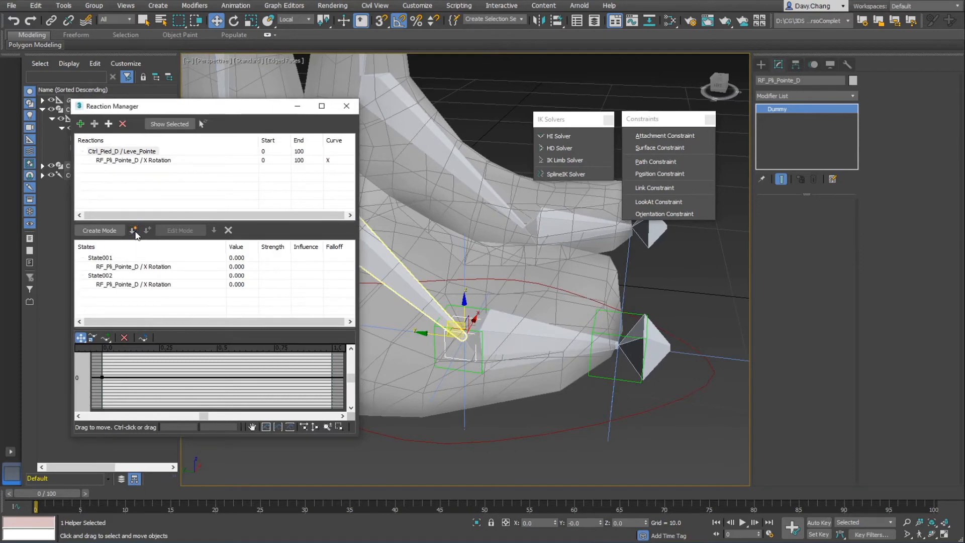
pyautogui.doubleClick(241, 277)
pyautogui.press('Return')
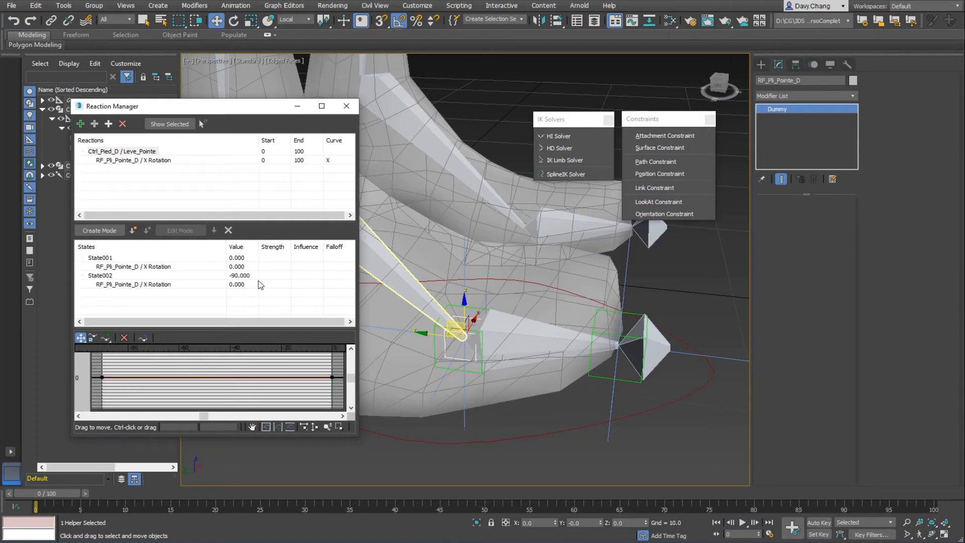
# - In Edit Mode, rotate the RF_Pli_Pointe_D dummy to 90 degrees on X for State002, and leave Edit Mode
pyautogui.click(164, 285)
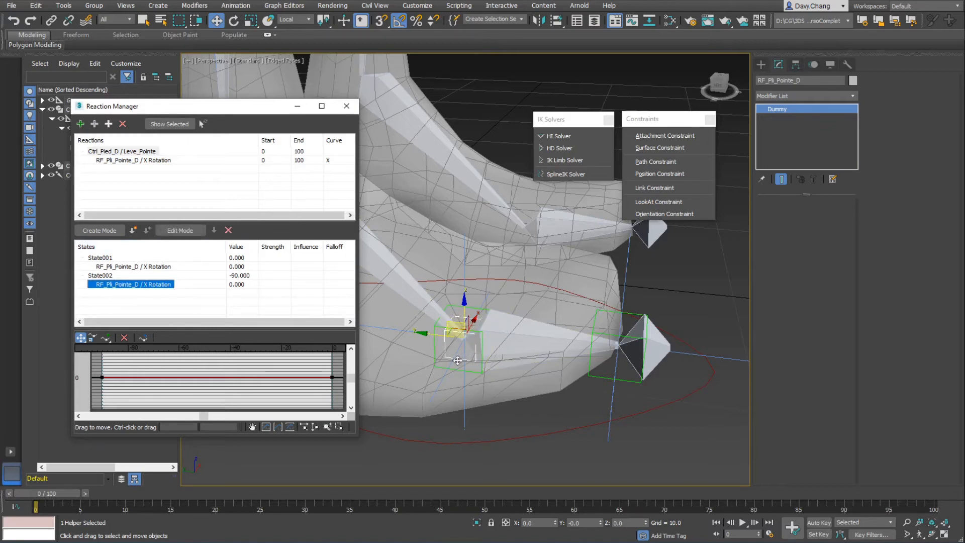
pyautogui.doubleClick(239, 284)
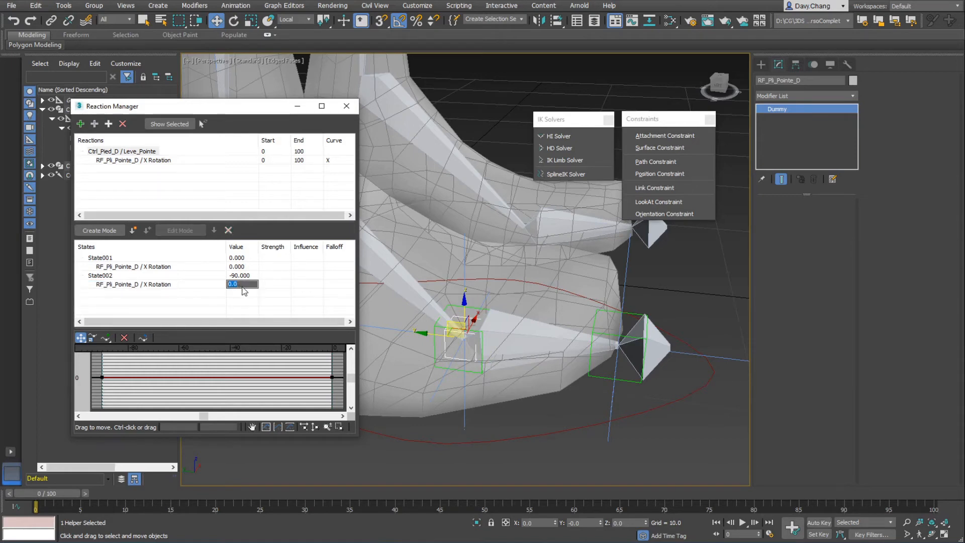
pyautogui.press('Return')
pyautogui.click(153, 284)
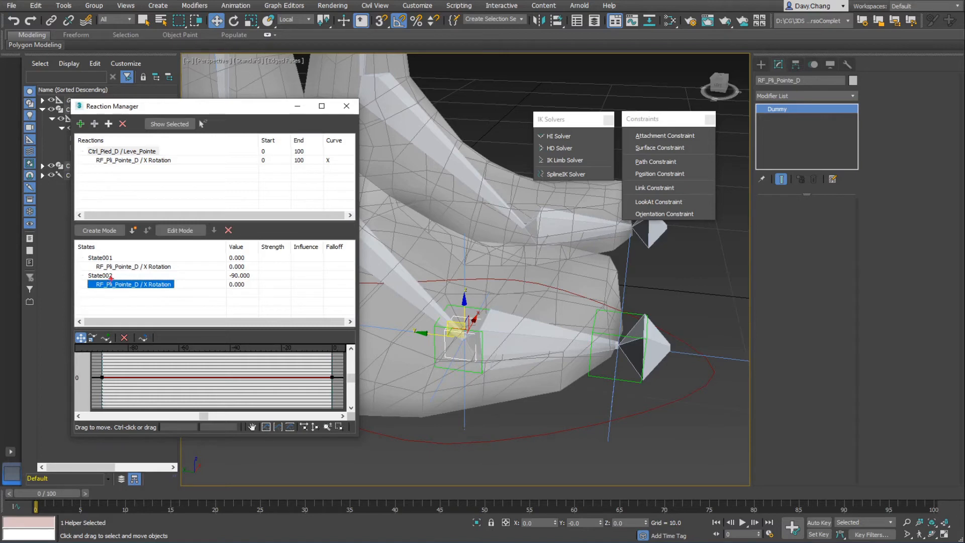
pyautogui.moveTo(89, 282); pyautogui.dragTo(166, 299)
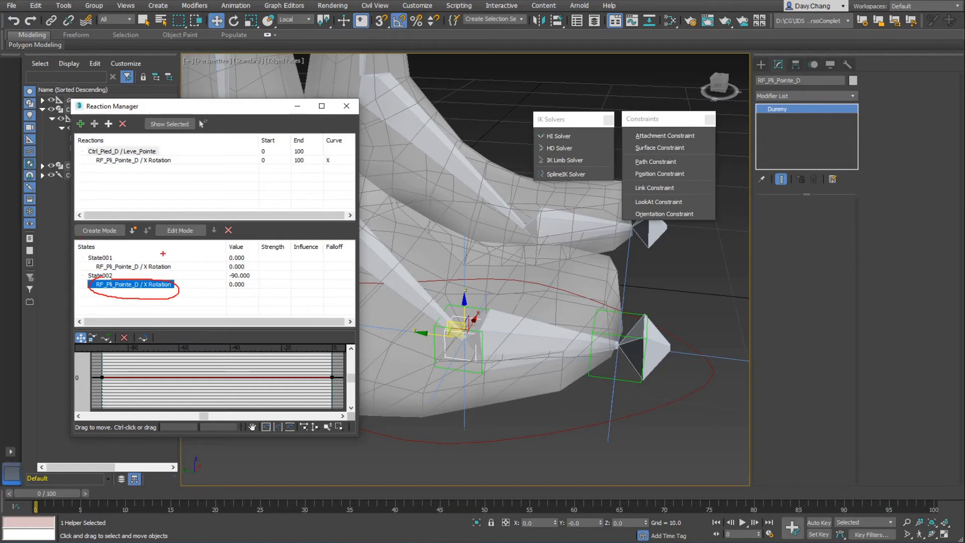
pyautogui.press('Escape')
pyautogui.click(186, 231)
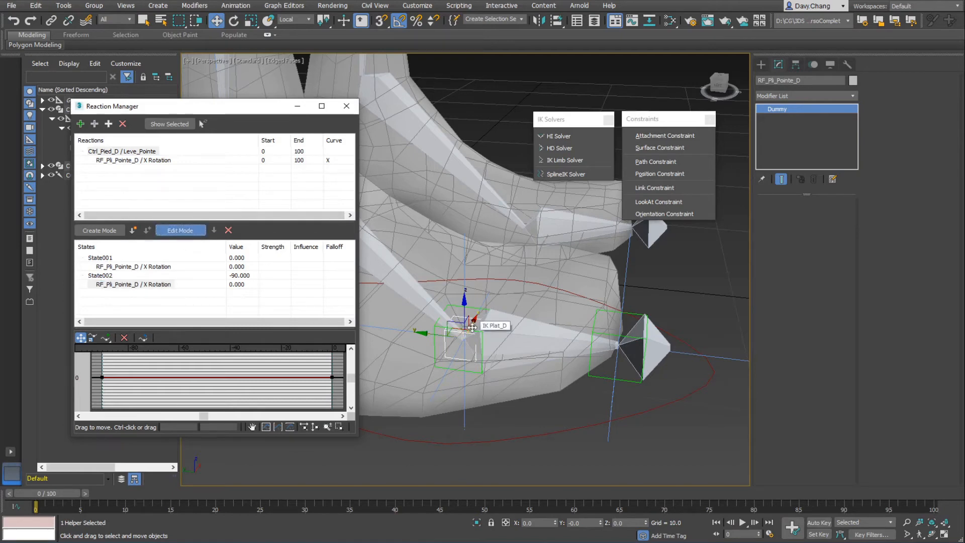
pyautogui.press('e')
pyautogui.moveTo(471, 320); pyautogui.dragTo(503, 336)
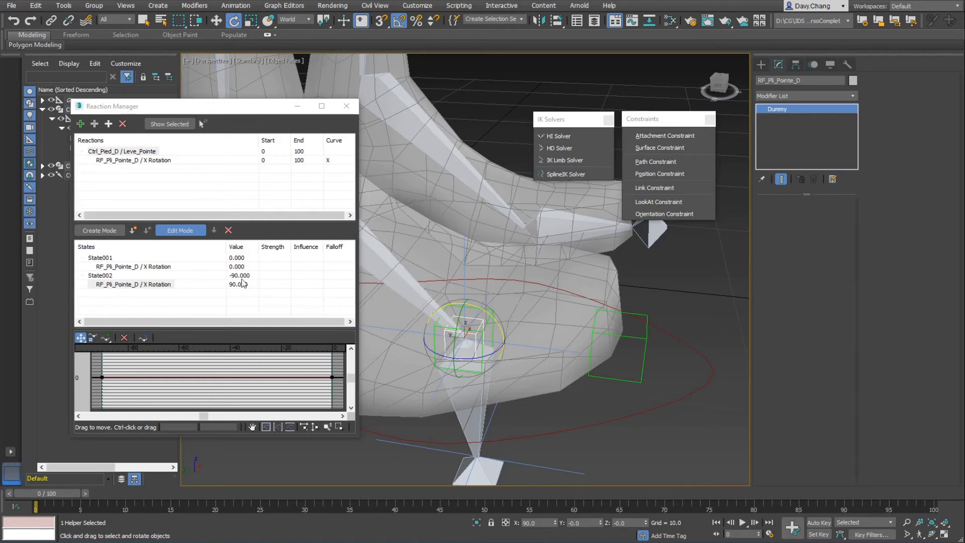
pyautogui.click(186, 232)
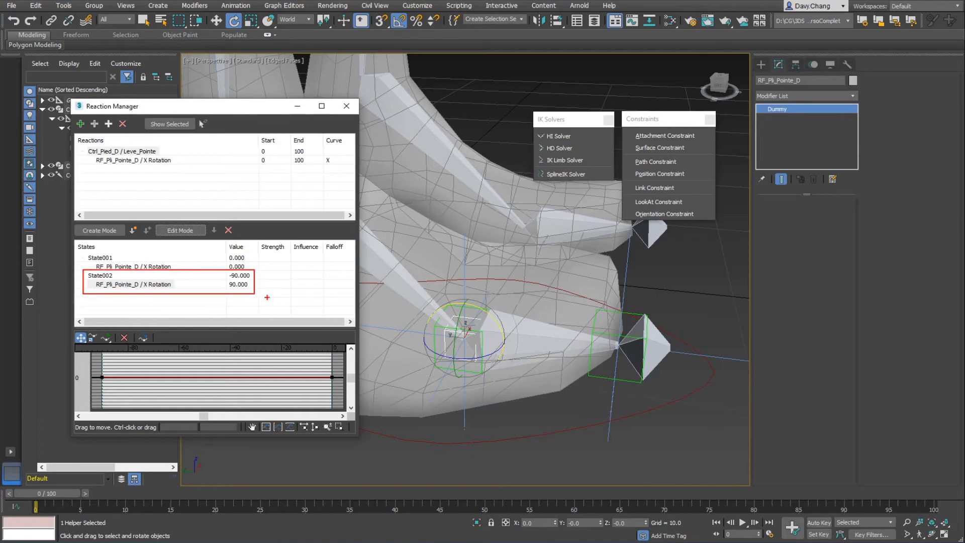
# - Create a third reaction state for Leve_Pointe and set its master value to 90
pyautogui.click(132, 230)
pyautogui.click(239, 301)
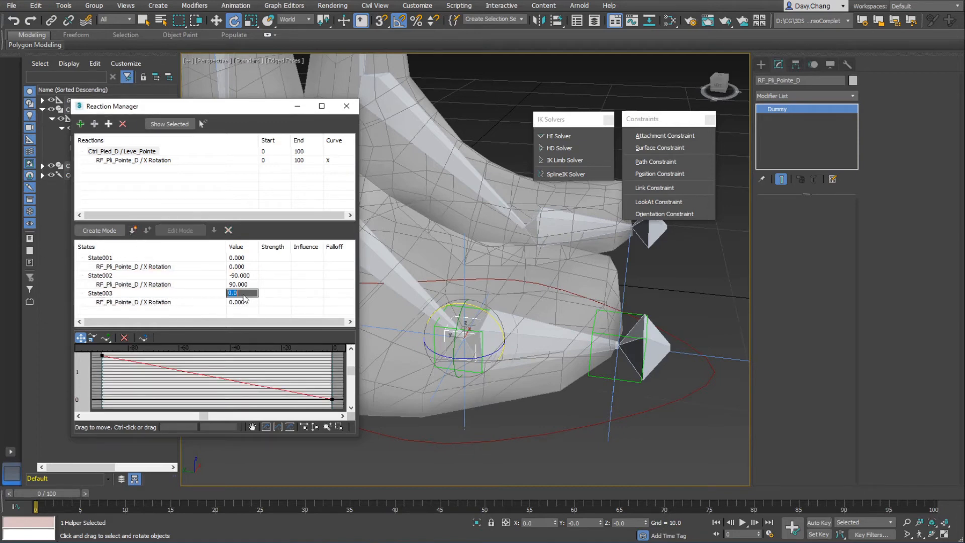
pyautogui.doubleClick(243, 294)
pyautogui.press('Return')
# - In Edit Mode, rotate RF_Pli_Pointe_D to -90 degrees on X for State003, and close the Reaction Manager
pyautogui.click(161, 306)
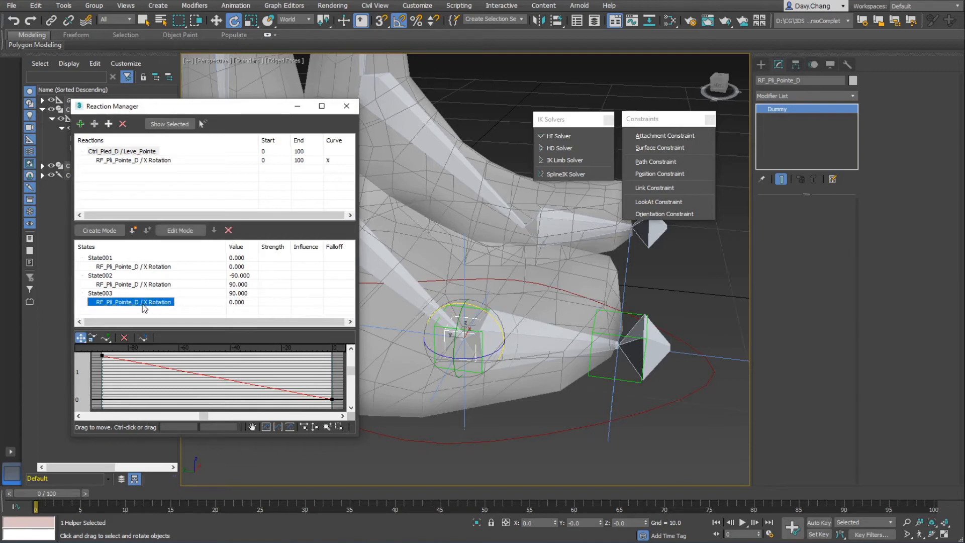
pyautogui.click(183, 232)
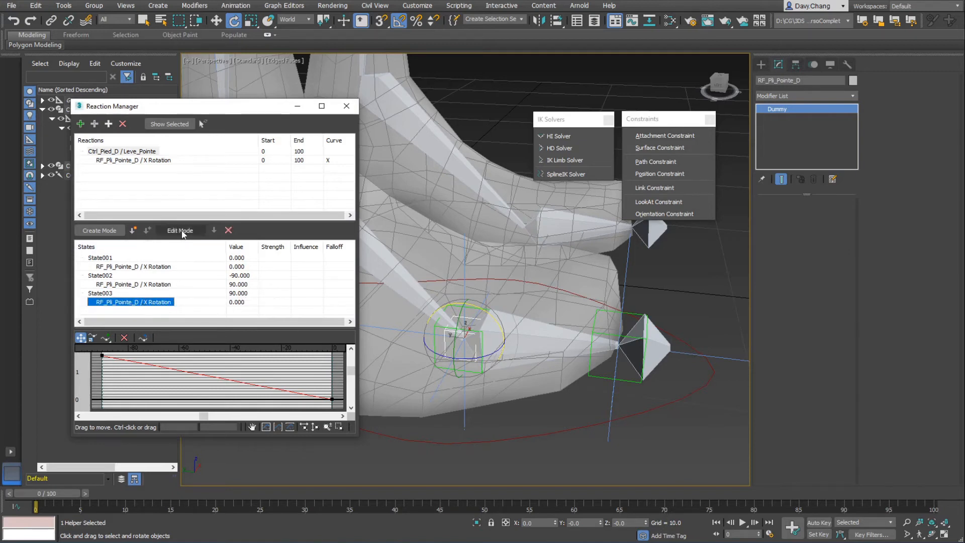
pyautogui.moveTo(483, 313); pyautogui.dragTo(442, 291)
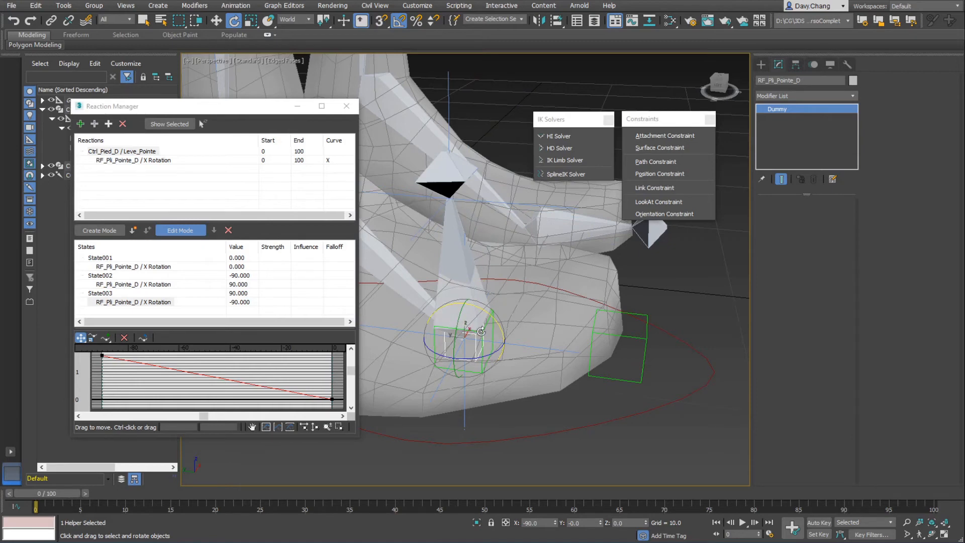
pyautogui.moveTo(486, 360)
pyautogui.keyDown('alt'); pyautogui.mouseDown(button='middle')
pyautogui.moveTo(500, 347)
pyautogui.moveTo(495, 358)
pyautogui.mouseUp(button='middle'); pyautogui.keyUp('alt')
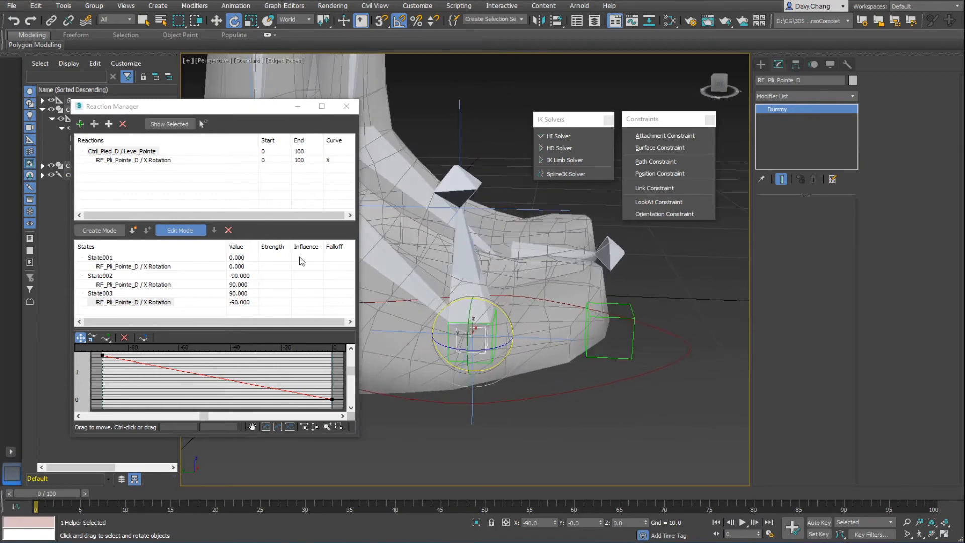
pyautogui.click(174, 231)
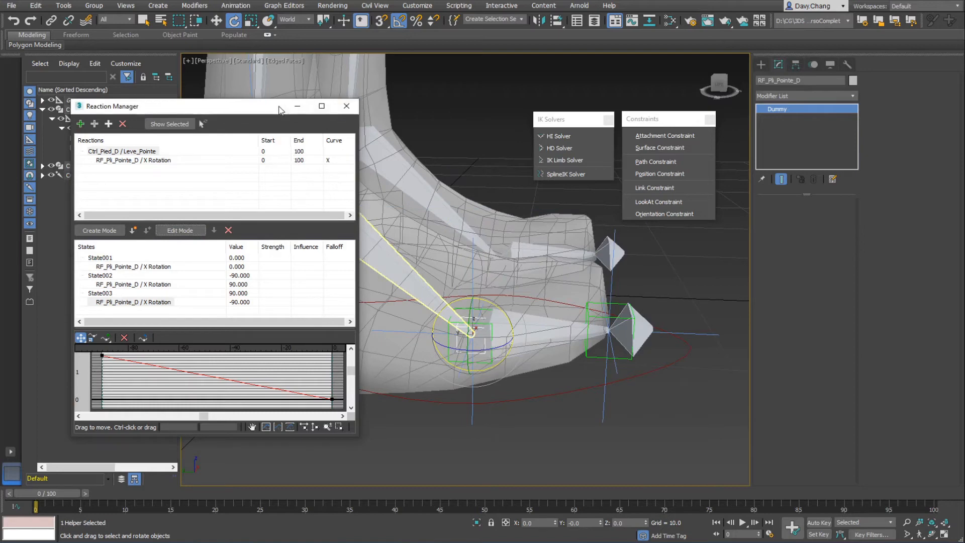
pyautogui.moveTo(276, 106); pyautogui.dragTo(268, 109)
pyautogui.click(337, 113)
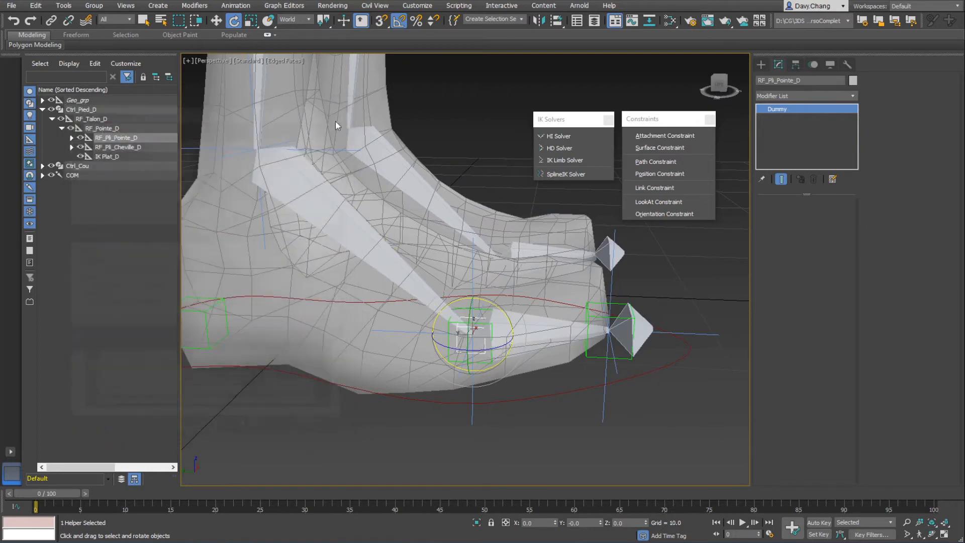
# - Select the Ctrl_Pied_D foot control, test the toe bend by varying its Leve_Pointe attribute, and reset it to 0
pyautogui.keyDown('alt'); pyautogui.moveTo(412, 316); pyautogui.dragTo(299, 328, button='middle'); pyautogui.keyUp('alt')
pyautogui.click(249, 337)
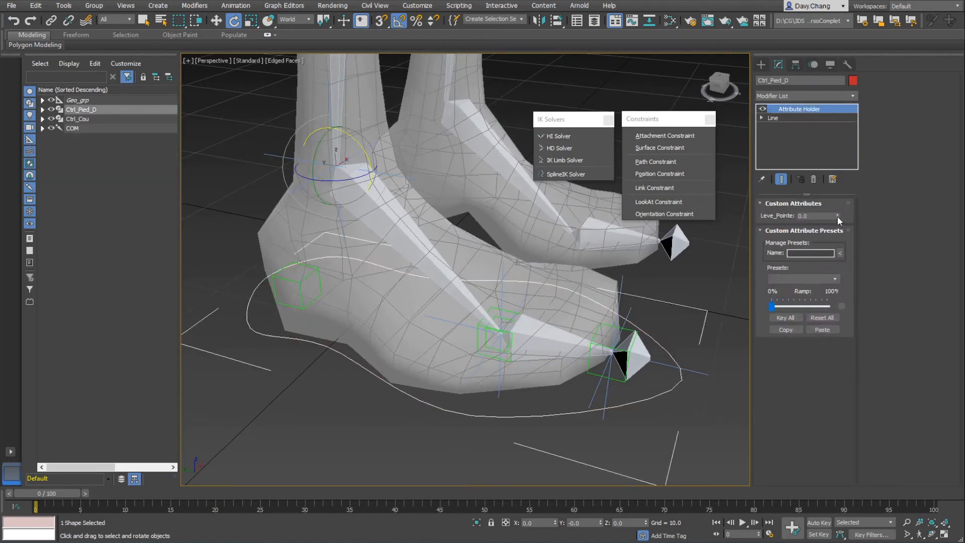
pyautogui.moveTo(837, 216)
pyautogui.mouseDown()
pyautogui.moveTo(843, 81)
pyautogui.moveTo(848, 401)
pyautogui.moveTo(847, 226)
pyautogui.moveTo(848, 392)
pyautogui.moveTo(820, 97)
pyautogui.moveTo(846, 231)
pyautogui.mouseUp()
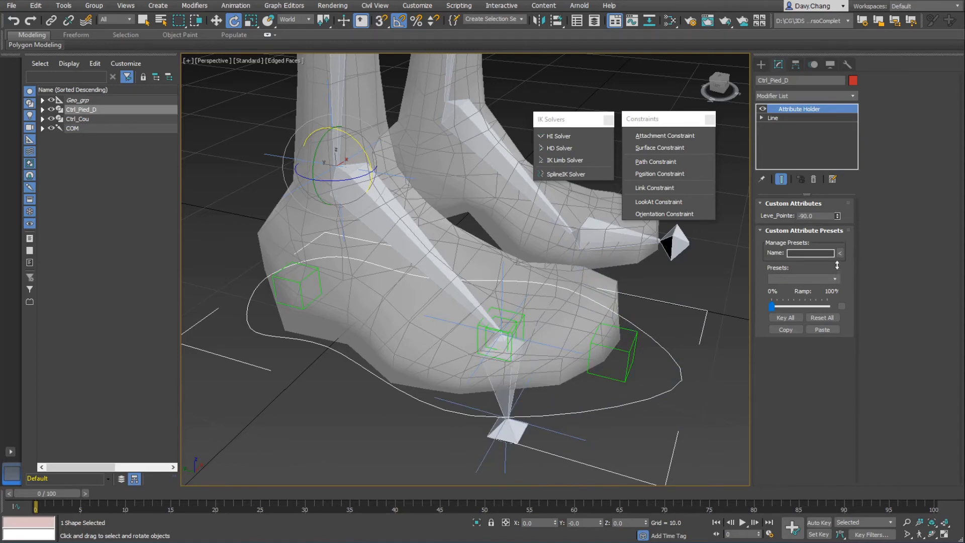
pyautogui.moveTo(832, 204); pyautogui.dragTo(834, 305)
pyautogui.rightClick(837, 216)
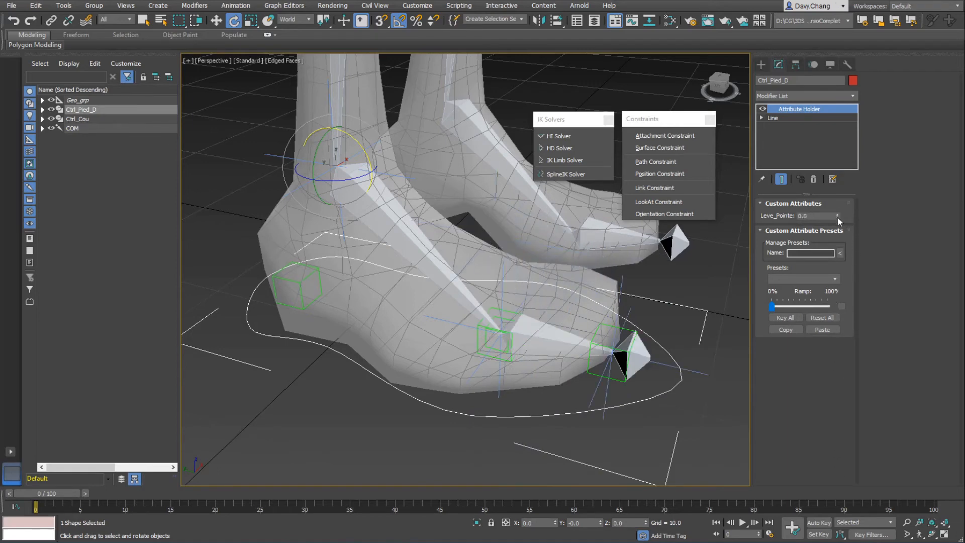
# - Open the Parameter Editor for Ctrl_Pied_D's Attribute Holder and name the new float spinner attribute Roule_Pied
pyautogui.keyDown('alt'); pyautogui.moveTo(595, 350); pyautogui.dragTo(480, 368, button='middle'); pyautogui.keyUp('alt')
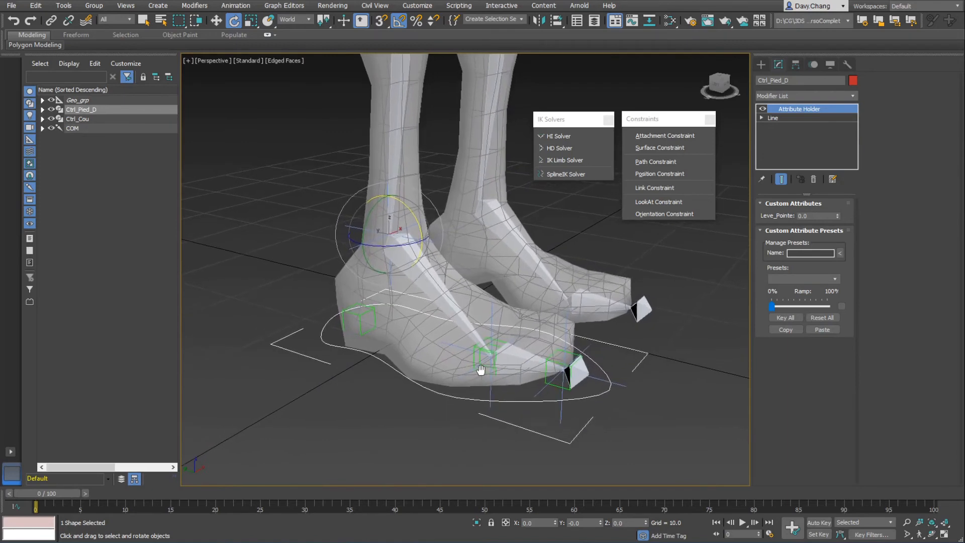
pyautogui.scroll(-2, 482, 374)
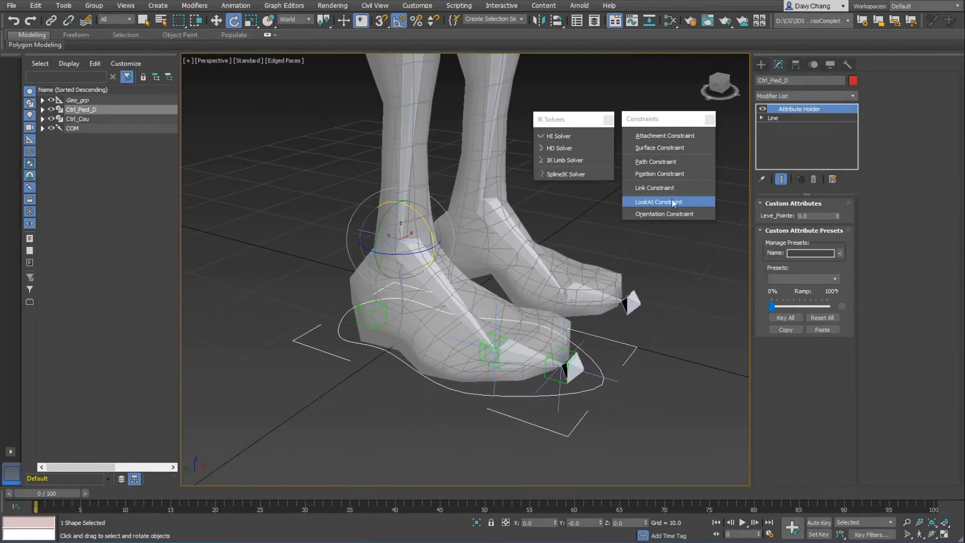
pyautogui.click(234, 6)
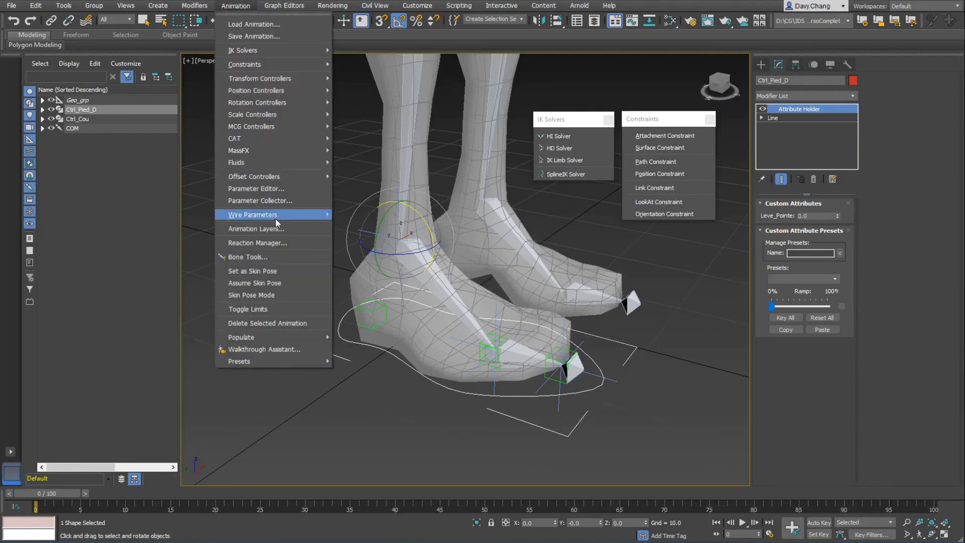
pyautogui.click(269, 189)
pyautogui.moveTo(314, 99); pyautogui.dragTo(235, 118)
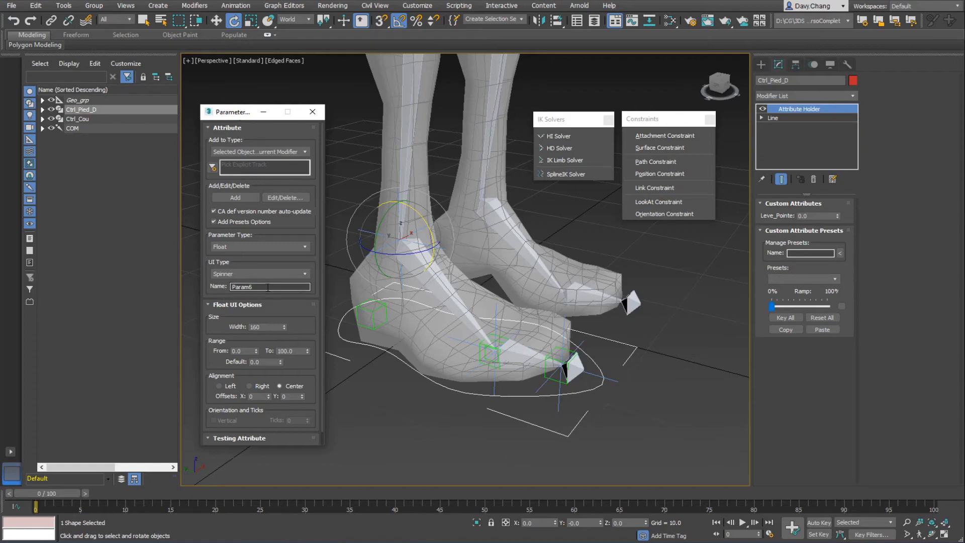
pyautogui.moveTo(267, 287); pyautogui.dragTo(226, 285)
pyautogui.write('Roule_Pied')
# - Give Roule_Pied a range of -90 to 90 with right alignment, add it to Ctrl_Pied_D, and close the Parameter Editor
pyautogui.click(244, 352)
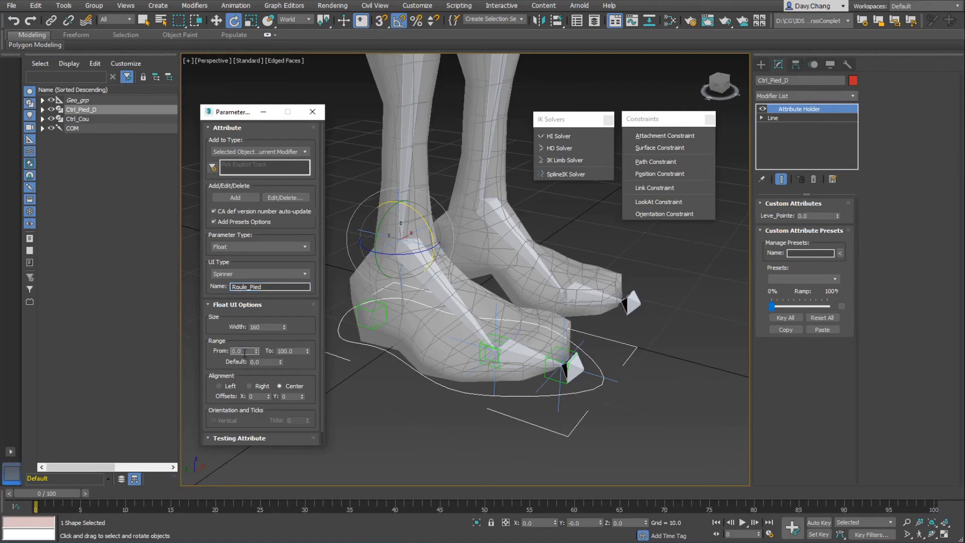
pyautogui.write('-90')
pyautogui.press('Tab')
pyautogui.click(260, 386)
pyautogui.moveTo(312, 448); pyautogui.dragTo(307, 493)
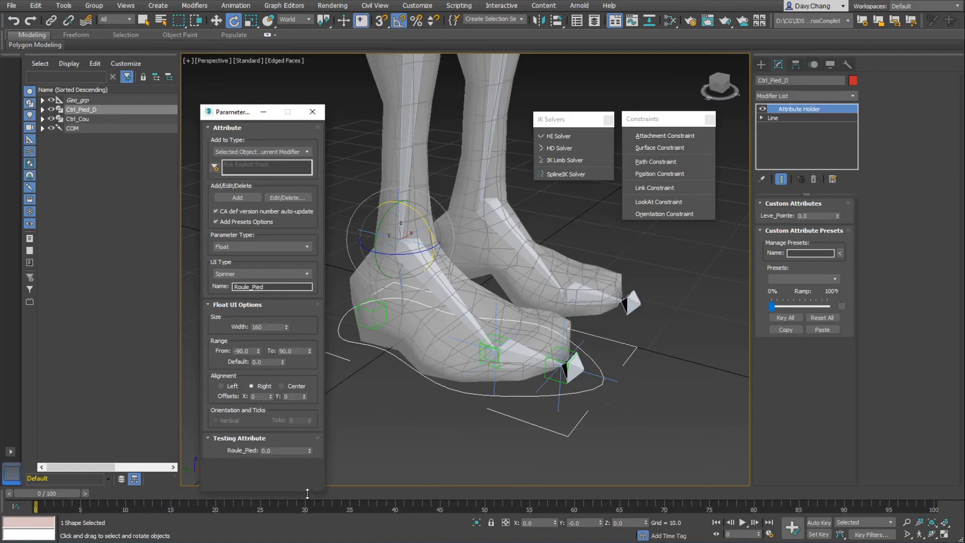
pyautogui.click(240, 198)
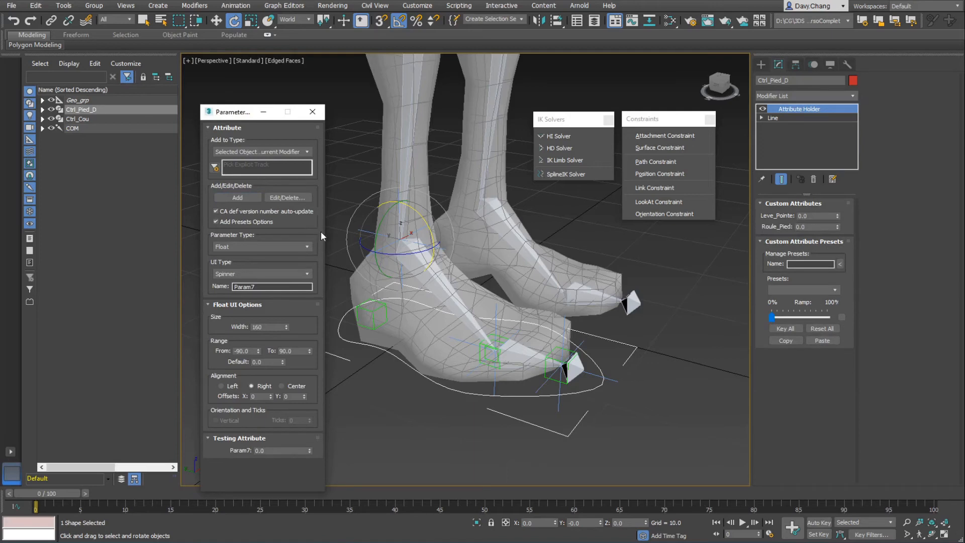
pyautogui.click(313, 112)
# - Open the Reaction Manager and add Ctrl_Pied_D's Roule_Pied custom attribute as a new reaction master
pyautogui.click(234, 6)
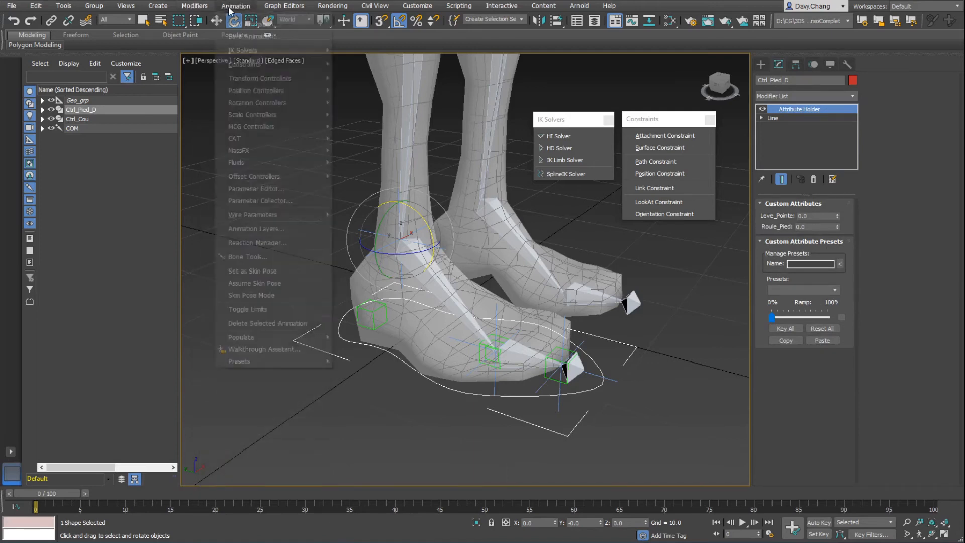
pyautogui.click(273, 243)
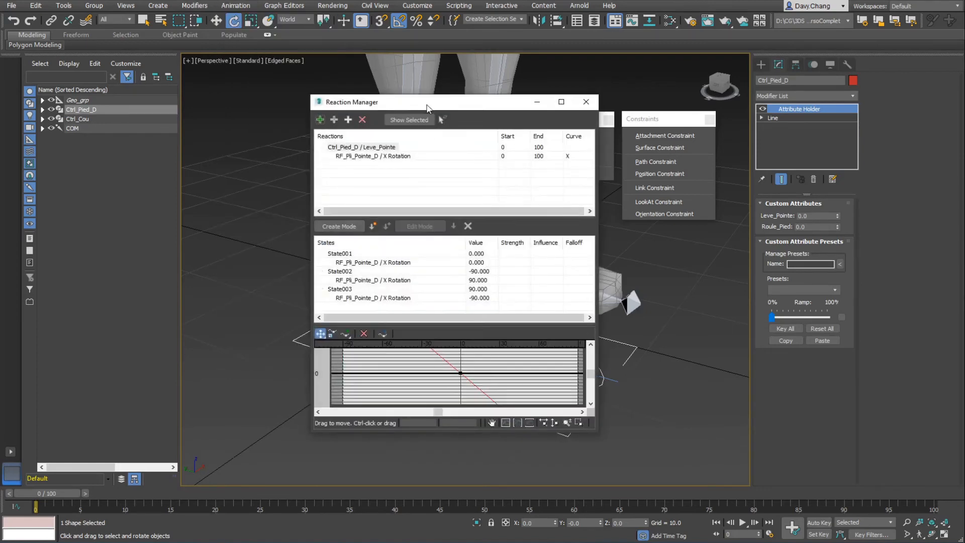
pyautogui.moveTo(427, 108); pyautogui.dragTo(150, 111)
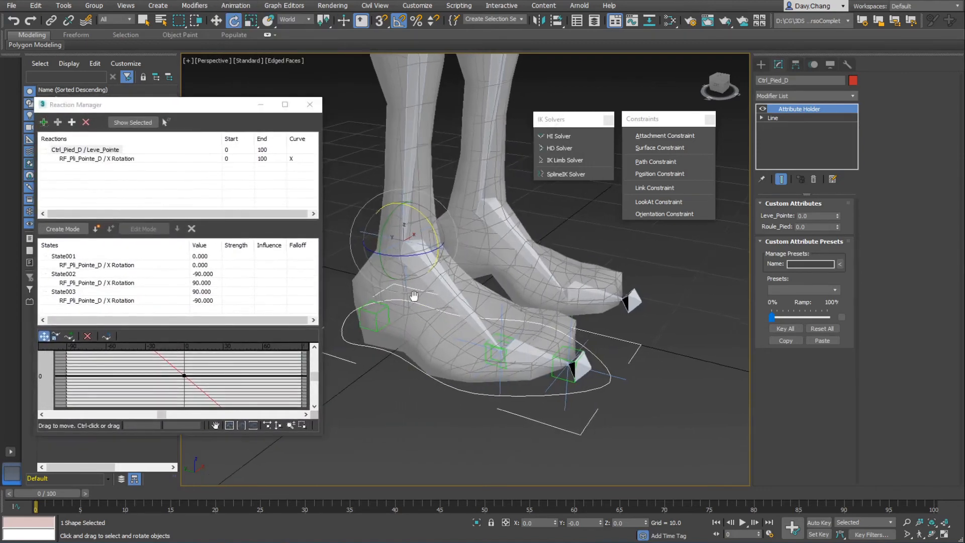
pyautogui.moveTo(414, 295); pyautogui.dragTo(461, 286, button='middle')
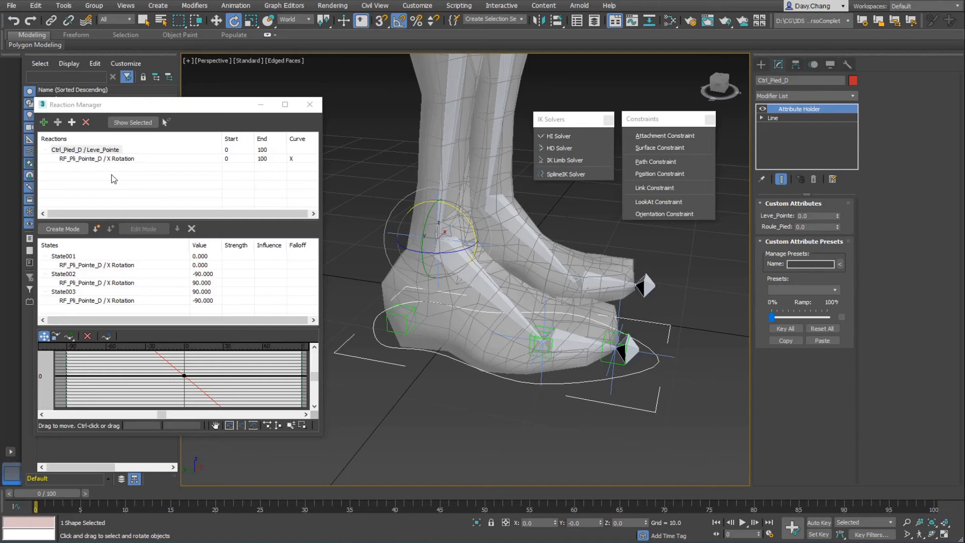
pyautogui.click(43, 123)
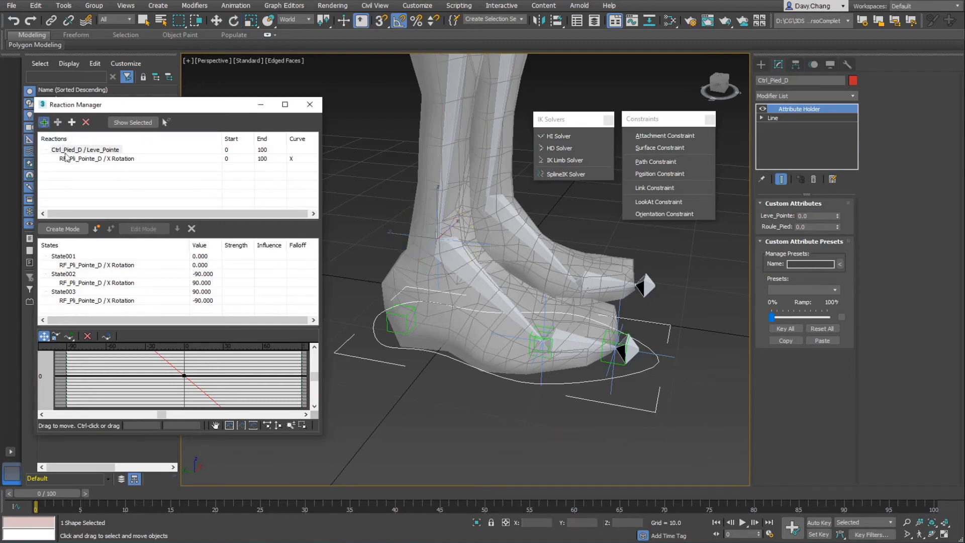
pyautogui.click(382, 345)
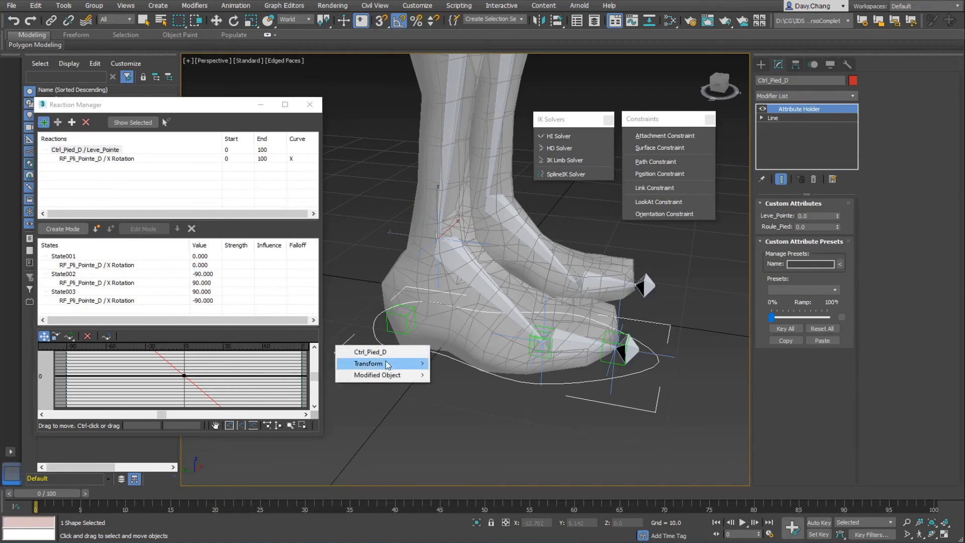
pyautogui.moveTo(397, 375)
pyautogui.moveTo(454, 376)
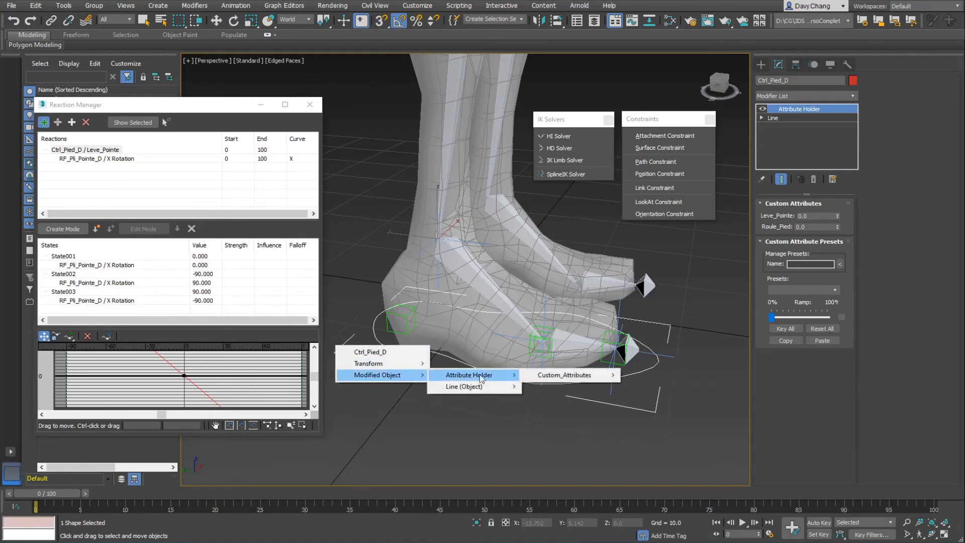
pyautogui.moveTo(560, 377)
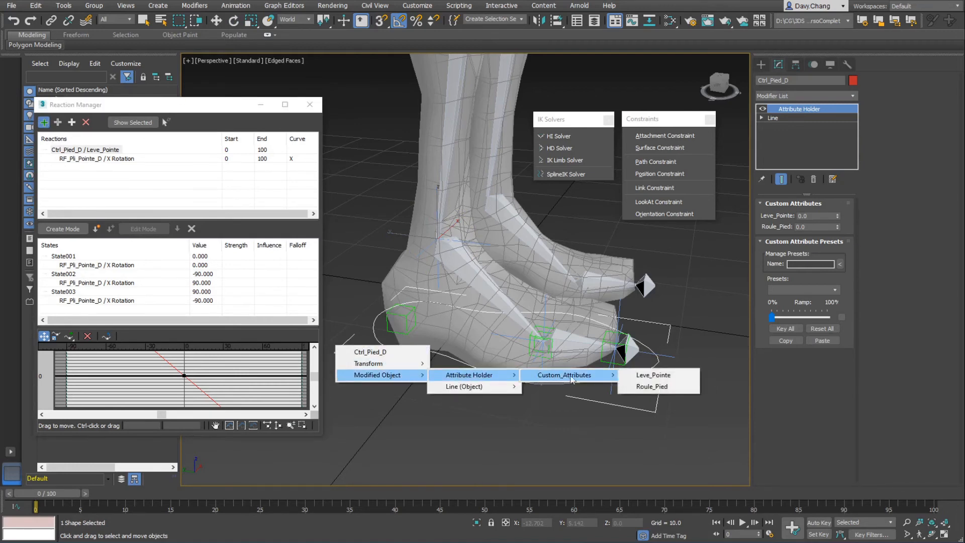
pyautogui.click(652, 387)
# - Add the X Rotation of the heel dummy RF_Talon_D as a slave of the Roule_Pied master
pyautogui.click(61, 168)
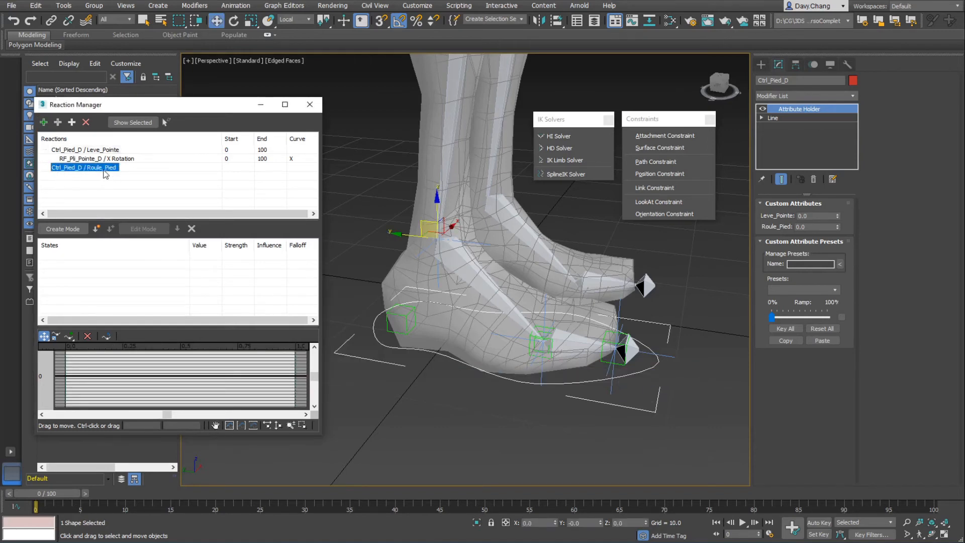
pyautogui.click(57, 122)
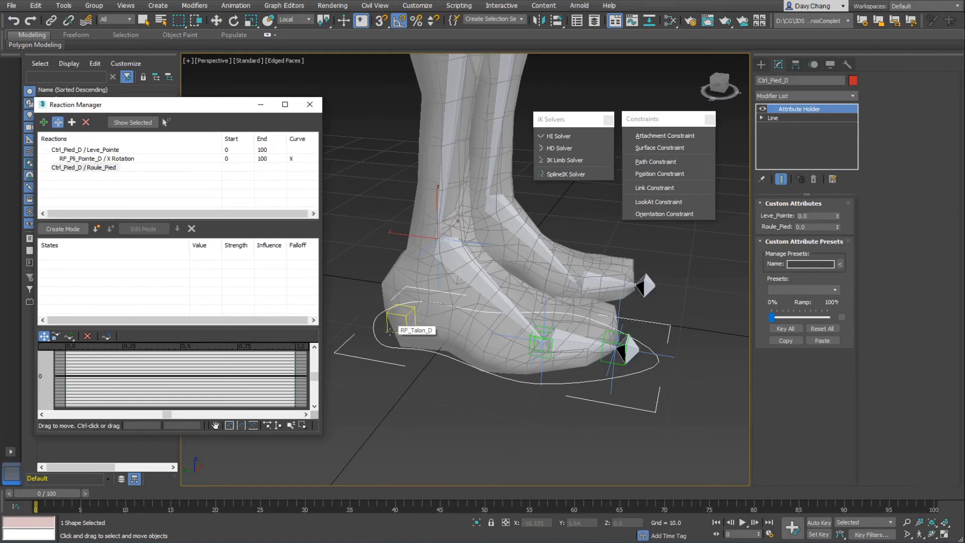
pyautogui.keyDown('alt'); pyautogui.moveTo(400, 343); pyautogui.dragTo(381, 335, button='middle'); pyautogui.keyUp('alt')
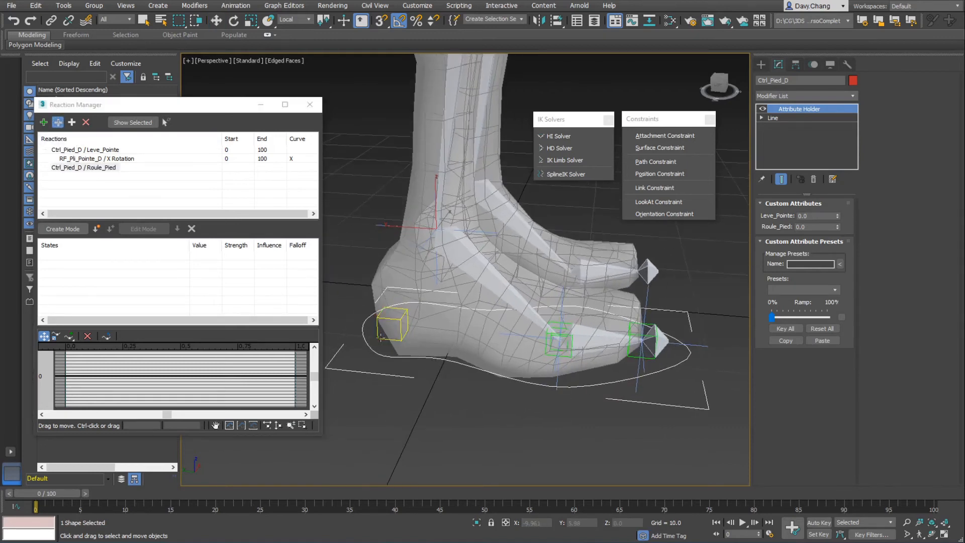
pyautogui.click(380, 336)
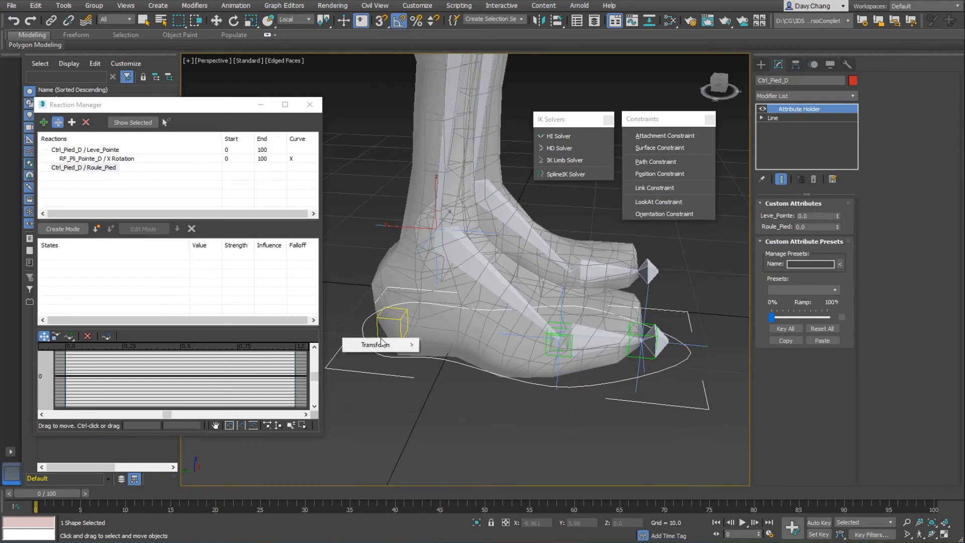
pyautogui.moveTo(397, 345)
pyautogui.moveTo(448, 357)
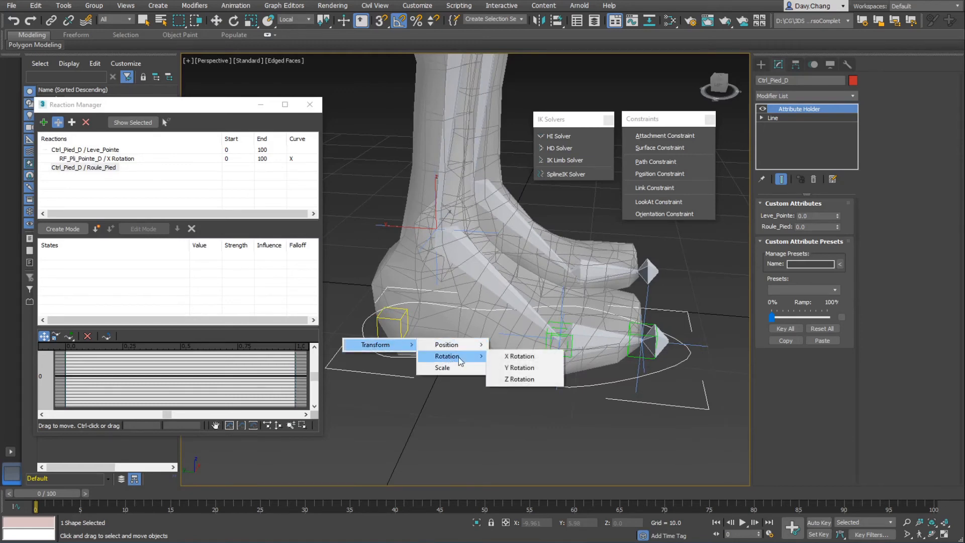
pyautogui.click(524, 359)
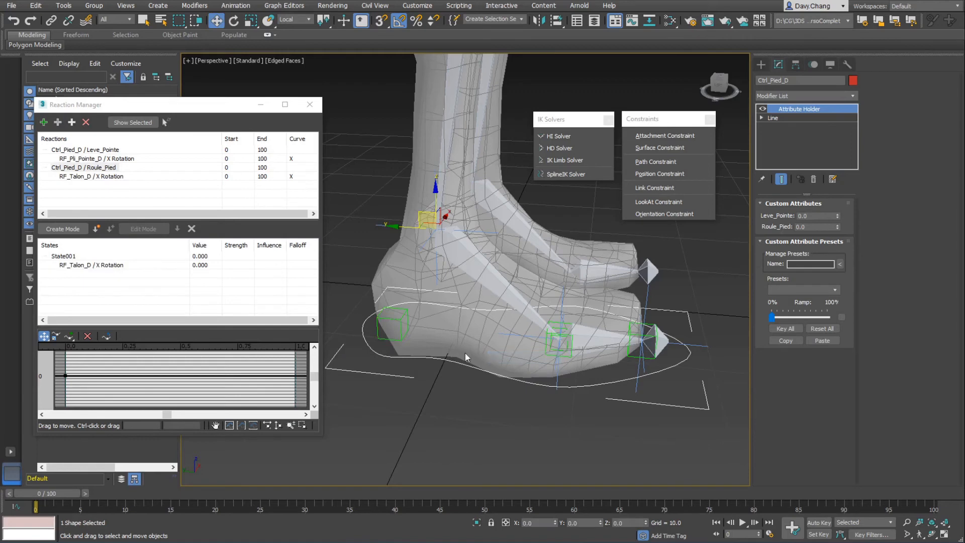
# - Select the heel dummy RF_Talon_D in the viewport
pyautogui.keyDown('alt'); pyautogui.moveTo(464, 356); pyautogui.dragTo(442, 354, button='middle'); pyautogui.keyUp('alt')
pyautogui.click(383, 327)
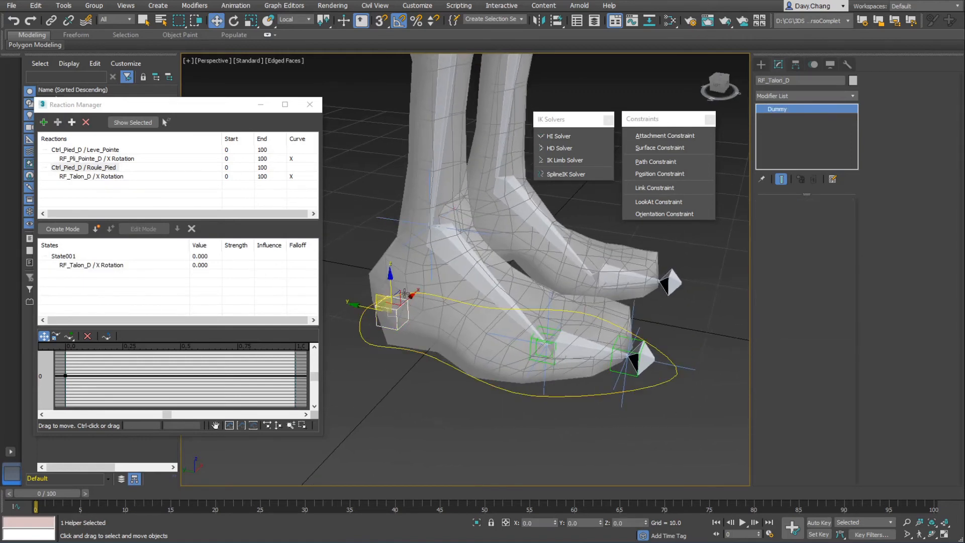
pyautogui.moveTo(402, 303)
pyautogui.mouseDown()
pyautogui.moveTo(450, 259)
pyautogui.moveTo(424, 260)
pyautogui.mouseUp()
pyautogui.moveTo(477, 226)
pyautogui.mouseDown()
pyautogui.moveTo(502, 244)
pyautogui.moveTo(482, 252)
pyautogui.mouseUp()
pyautogui.press('Escape')
# - Add the X Rotation of the RF_Pli_Cheville_D dummy as a second slave of the Roule_Pied master
pyautogui.click(95, 168)
pyautogui.click(58, 123)
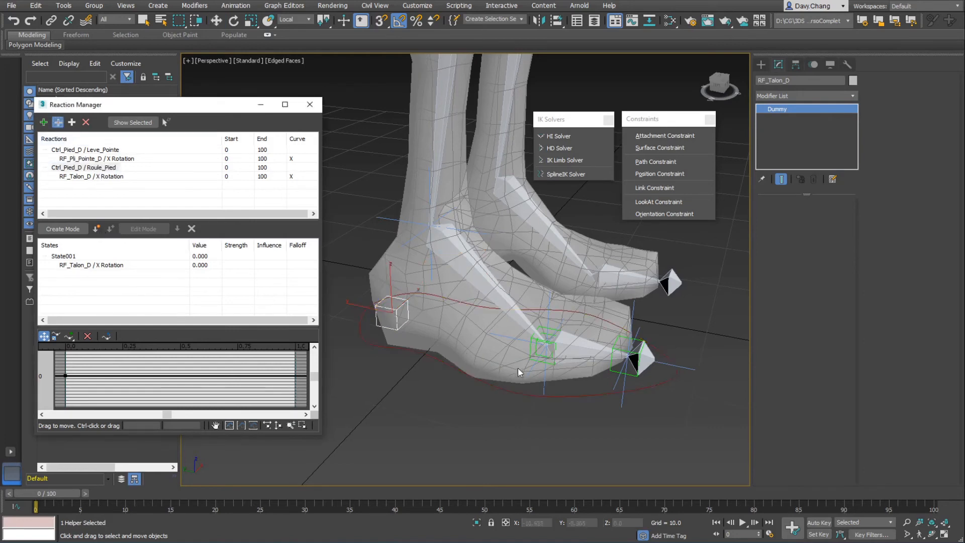
pyautogui.keyDown('alt'); pyautogui.moveTo(596, 373); pyautogui.dragTo(625, 359, button='middle'); pyautogui.keyUp('alt')
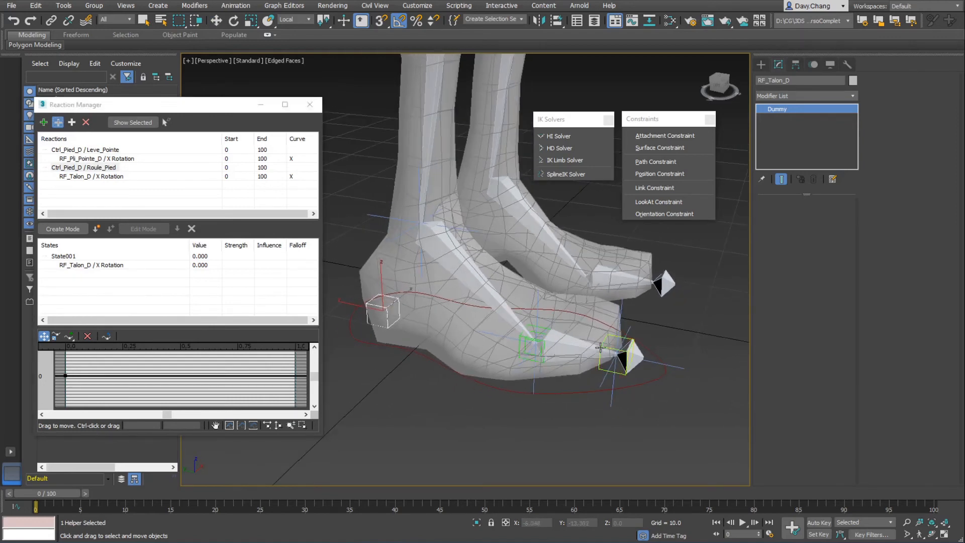
pyautogui.click(533, 325)
pyautogui.click(533, 325)
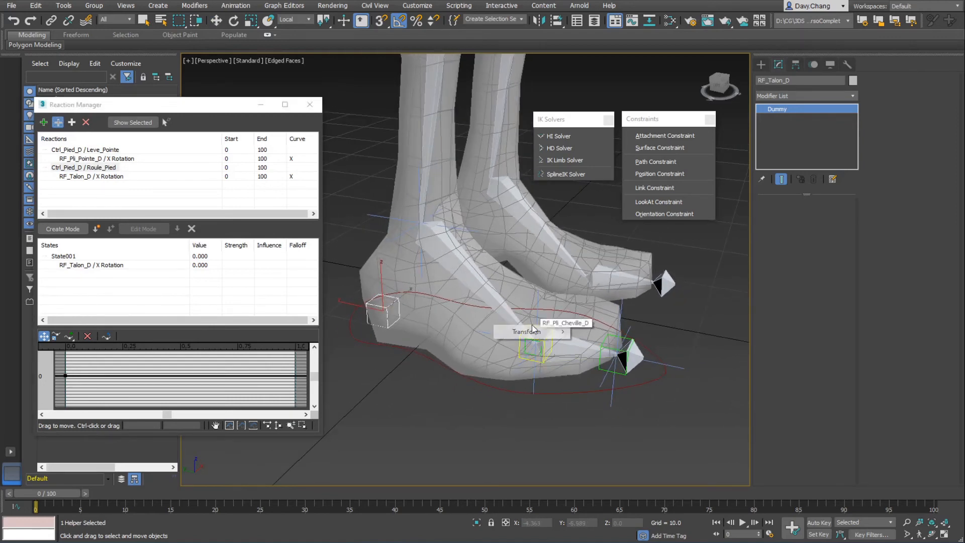
pyautogui.moveTo(534, 331)
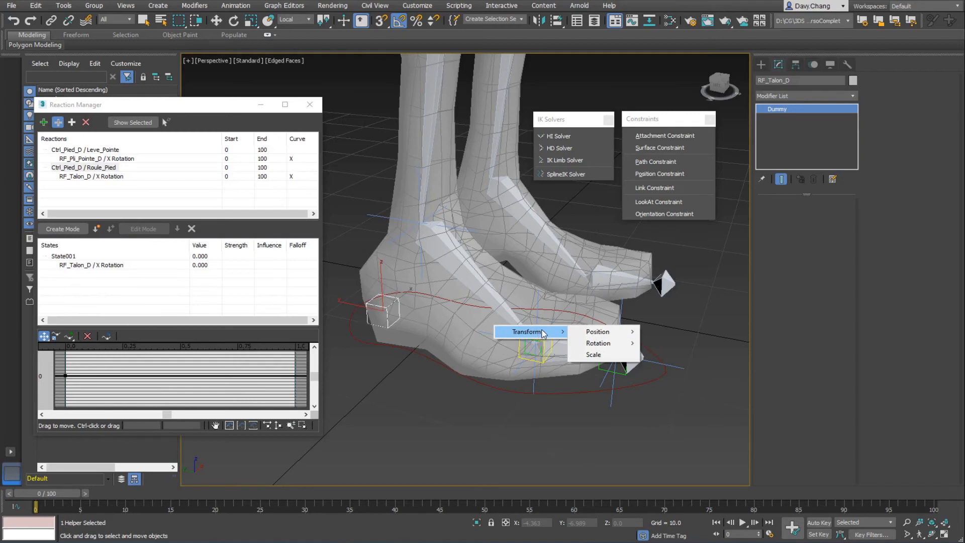
pyautogui.moveTo(599, 344)
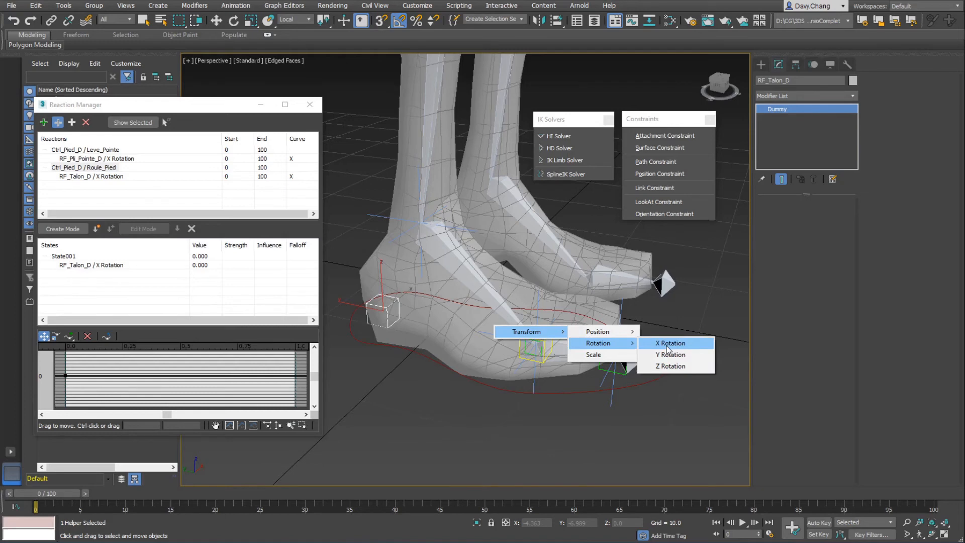
pyautogui.click(668, 344)
# - Delete the two separate Roule_Pied states, State001 and State002, with their slave entries
pyautogui.keyDown('alt'); pyautogui.moveTo(418, 337); pyautogui.dragTo(483, 362, button='middle'); pyautogui.keyUp('alt')
pyautogui.moveTo(197, 111)
pyautogui.mouseDown()
pyautogui.moveTo(301, 108)
pyautogui.moveTo(211, 121)
pyautogui.mouseUp()
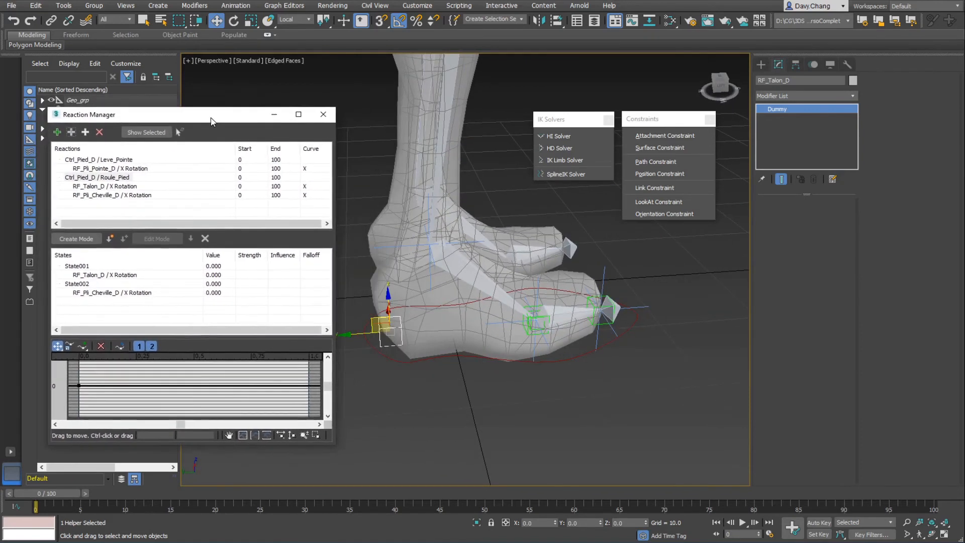
pyautogui.click(103, 177)
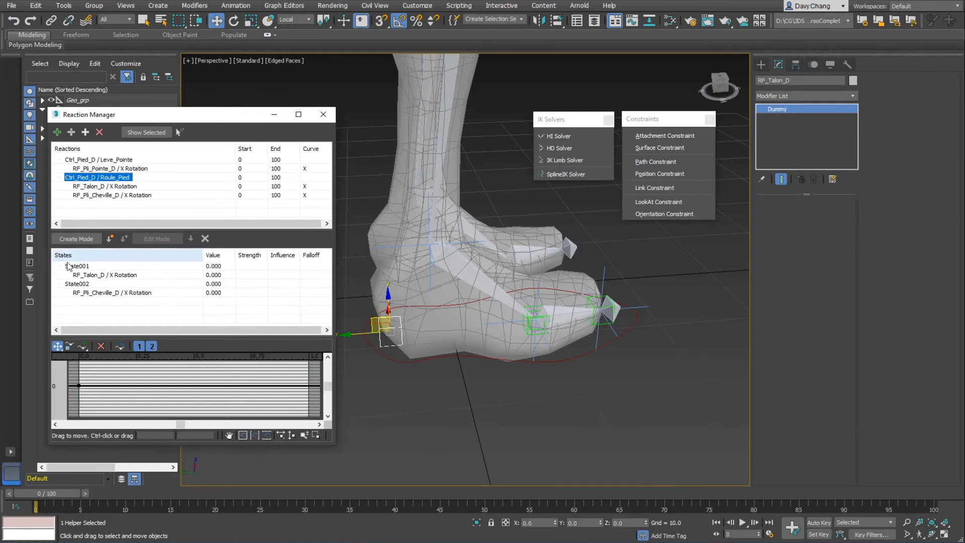
pyautogui.click(88, 267)
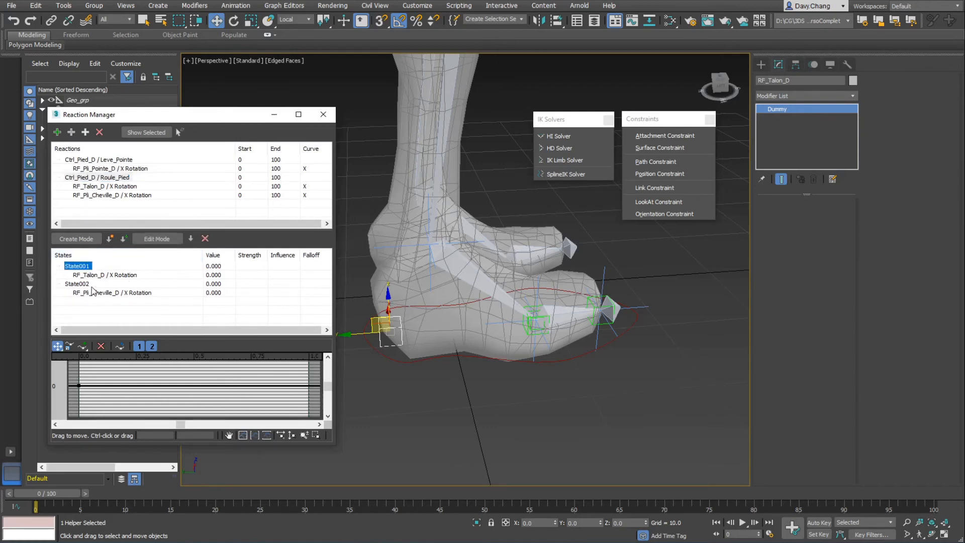
pyautogui.keyDown('shift'); pyautogui.click(96, 293); pyautogui.keyUp('shift')
pyautogui.click(205, 239)
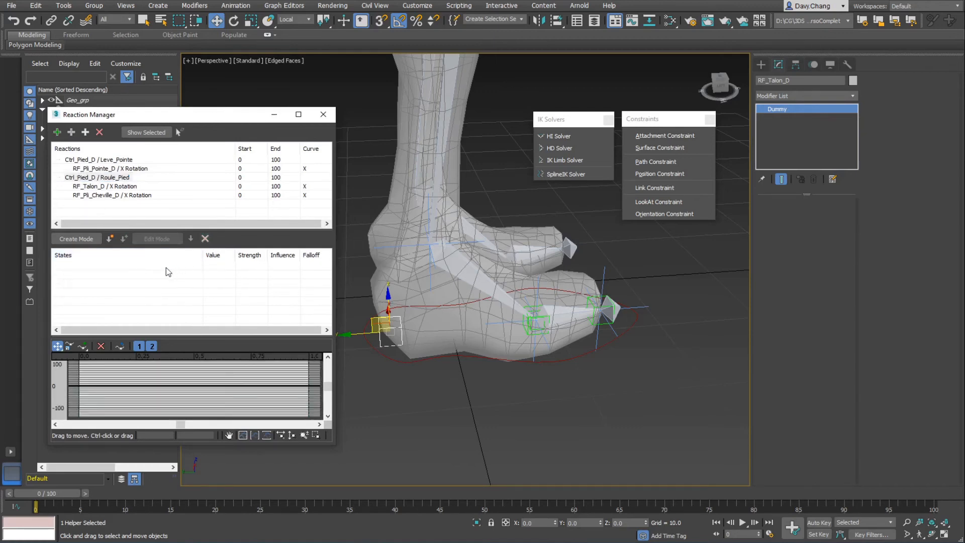
# - Create a new Roule_Pied state containing both slaves and name it PiedAPlat
pyautogui.click(111, 239)
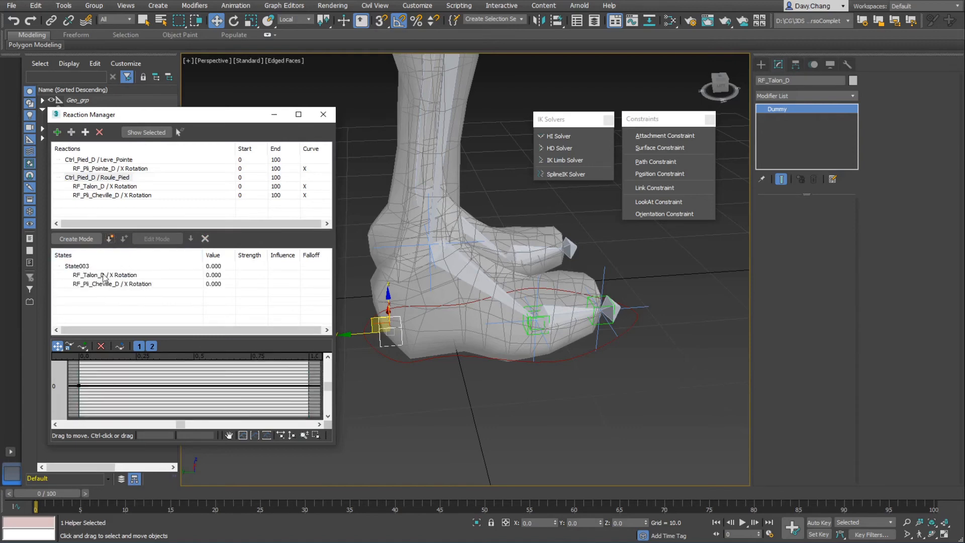
pyautogui.click(90, 267)
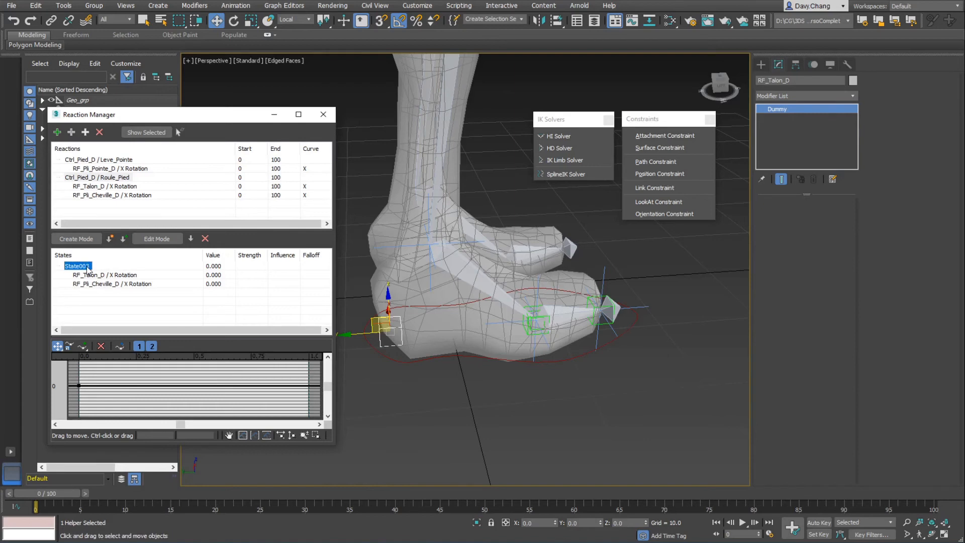
pyautogui.click(90, 267)
pyautogui.write('PiedAPlat')
pyautogui.press('Return')
# - Create a second Roule_Pied state and set its master value to -90
pyautogui.keyDown('alt'); pyautogui.moveTo(498, 352); pyautogui.dragTo(440, 301, button='middle'); pyautogui.keyUp('alt')
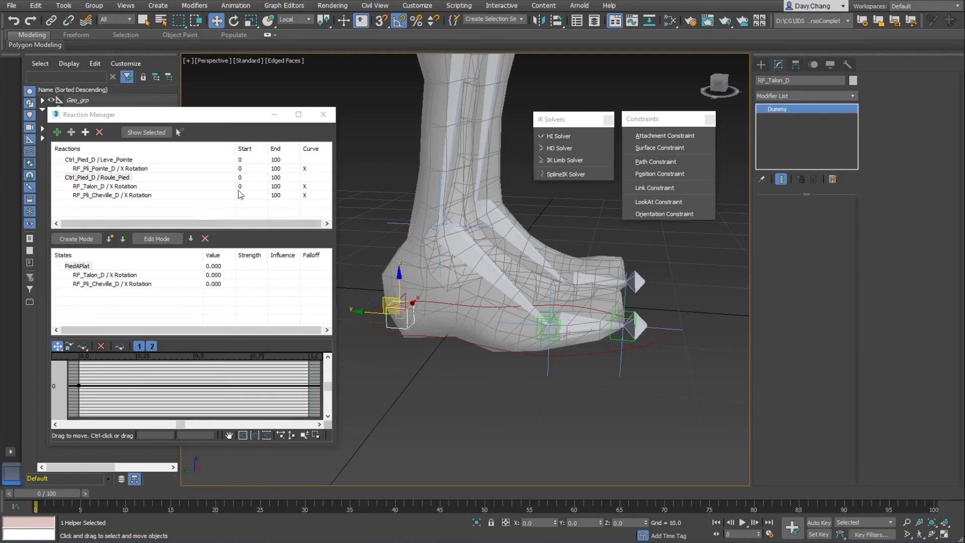
pyautogui.click(112, 245)
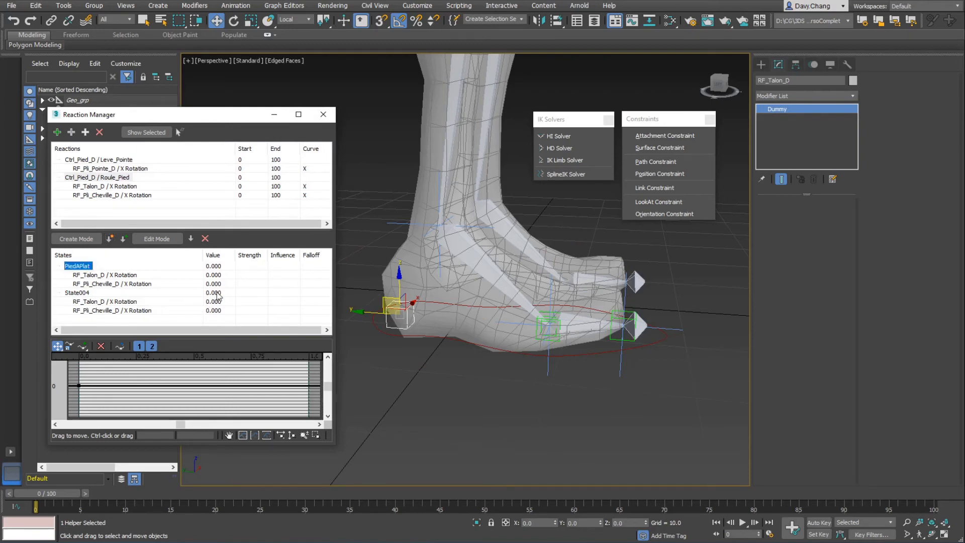
pyautogui.click(78, 293)
pyautogui.doubleClick(212, 294)
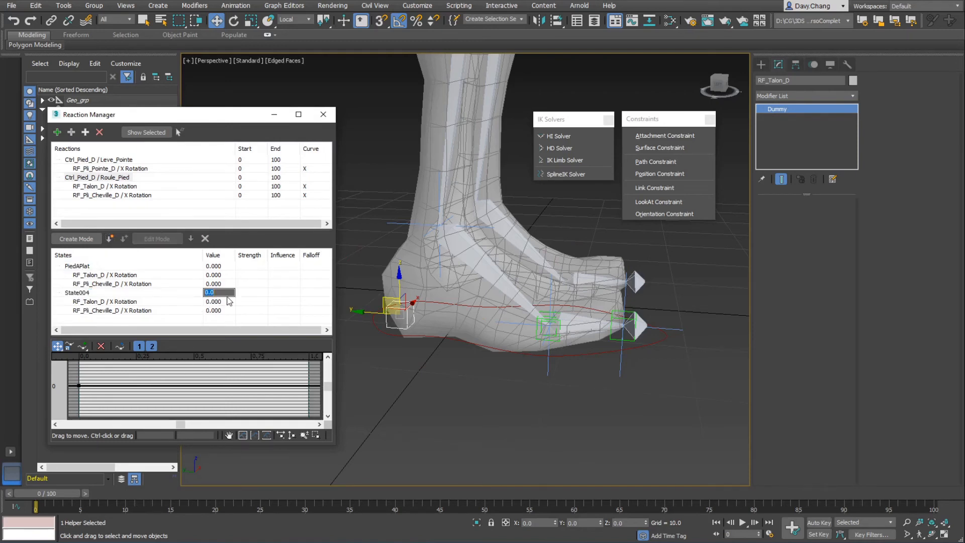
pyautogui.press('BackSpace')
pyautogui.write('-90')
pyautogui.press('Return')
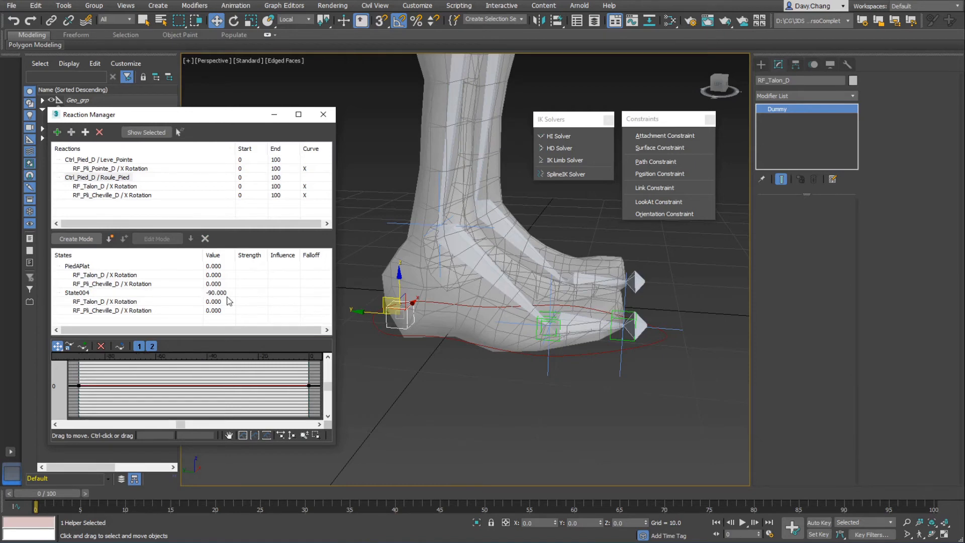
# - Rename the Roule_Pied state at -90 as ContactTalon
pyautogui.click(79, 294)
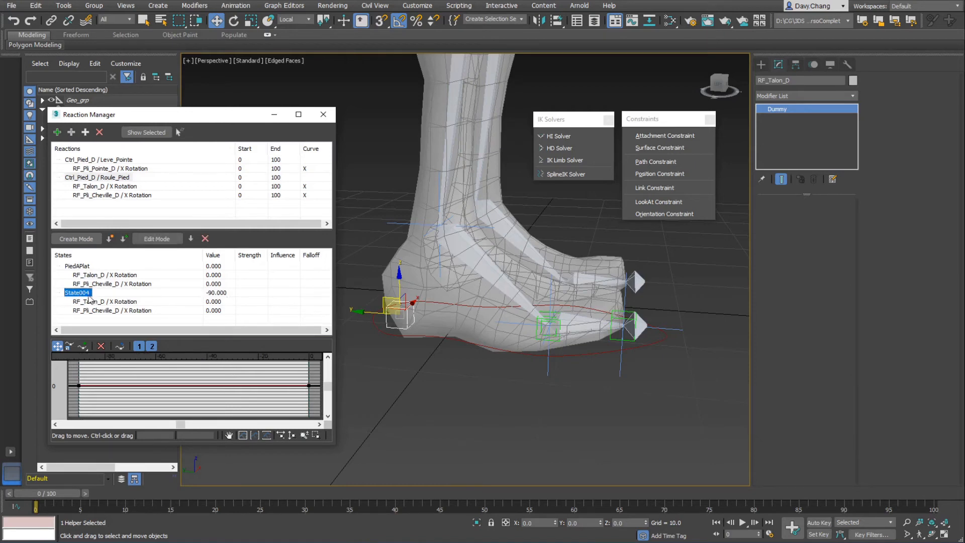
pyautogui.click(90, 294)
pyautogui.write('ContactTalon')
pyautogui.press('Return')
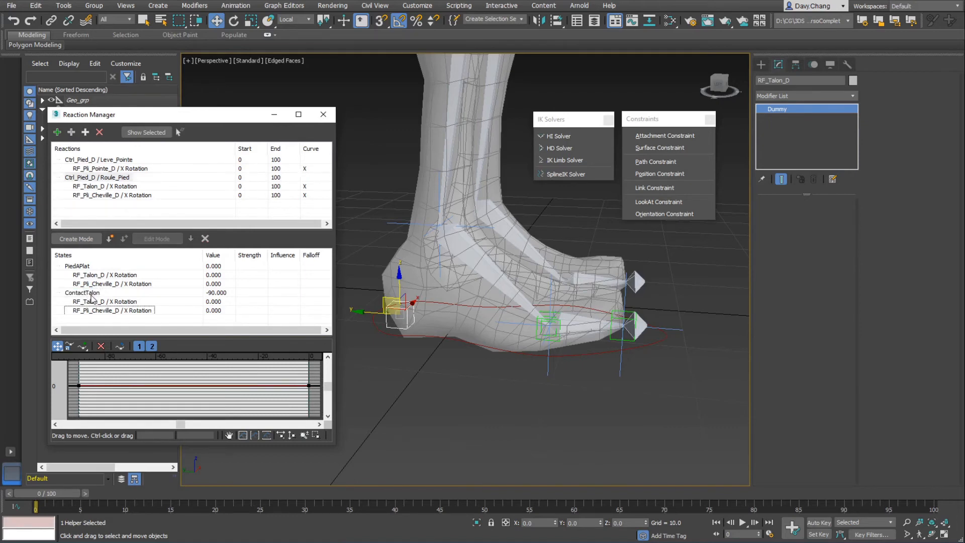
# - Edit the ContactTalon state so RF_Talon_D is rotated -90 degrees about X, and leave state editing
pyautogui.click(107, 302)
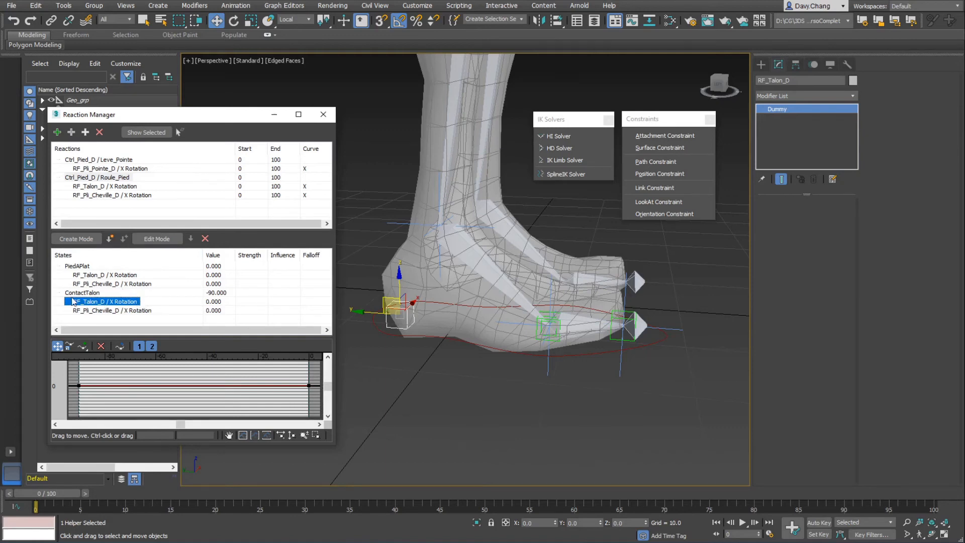
pyautogui.click(156, 241)
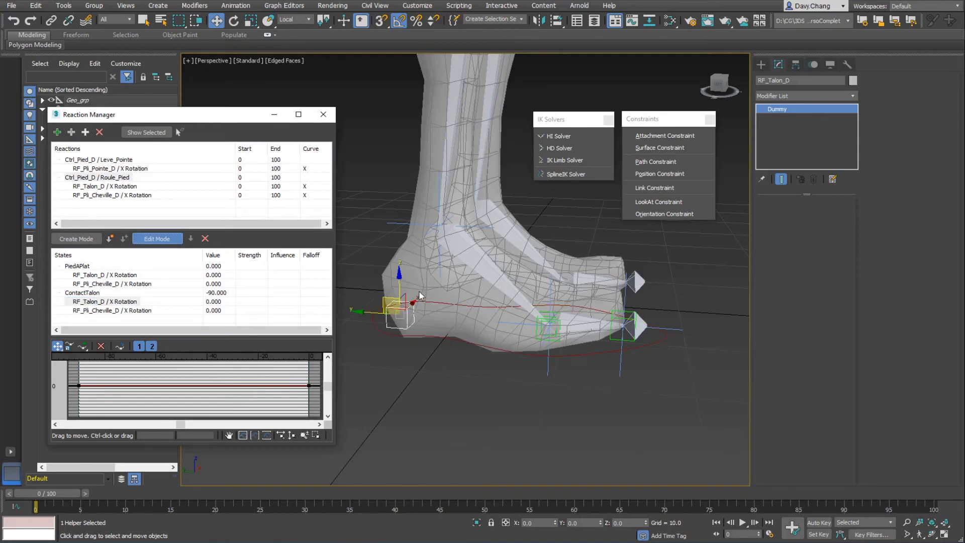
pyautogui.press('e')
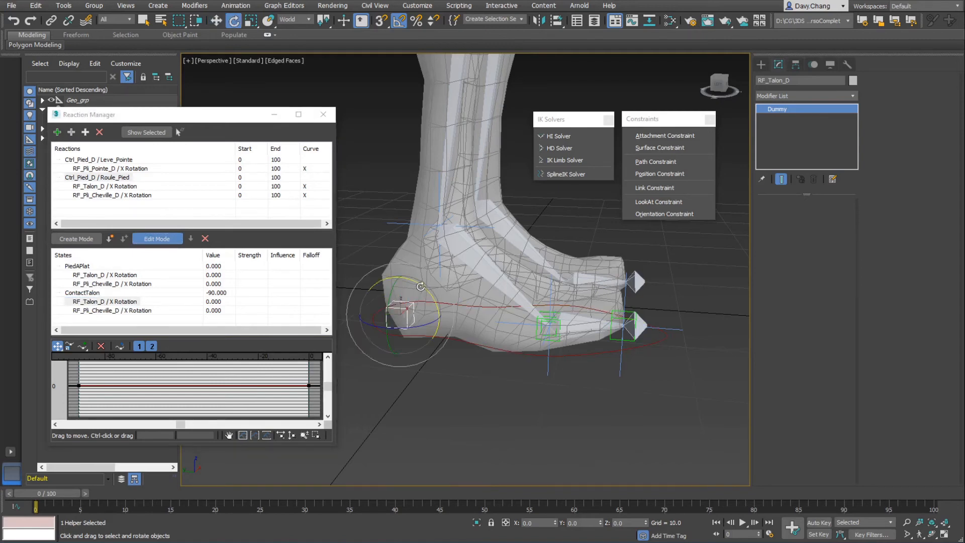
pyautogui.moveTo(420, 285); pyautogui.dragTo(375, 267)
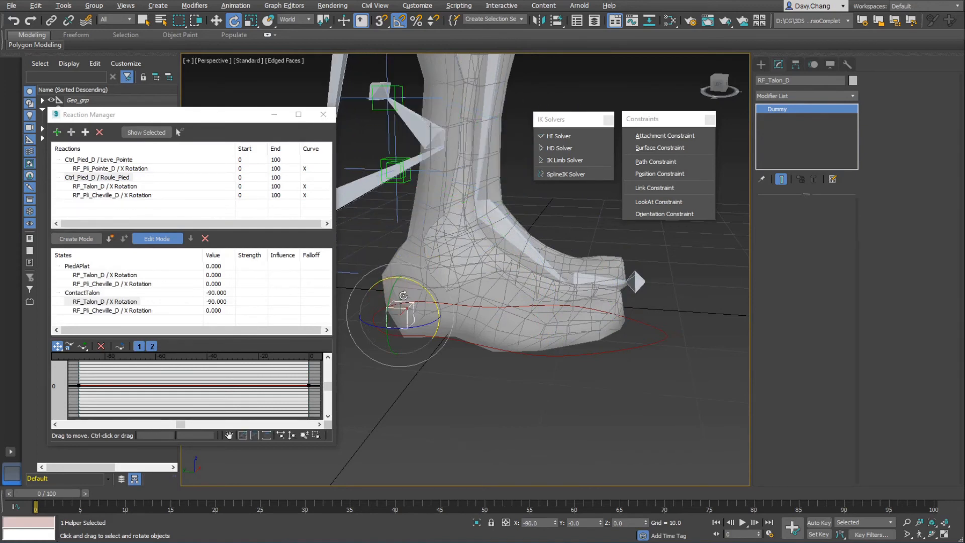
pyautogui.scroll(-2, 412, 292)
pyautogui.moveTo(412, 292); pyautogui.dragTo(454, 306, button='middle')
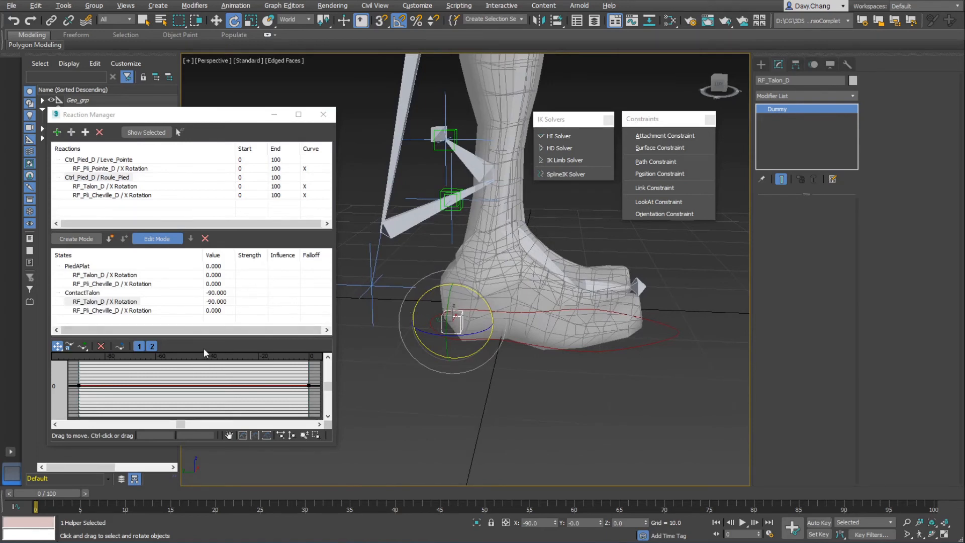
pyautogui.click(164, 244)
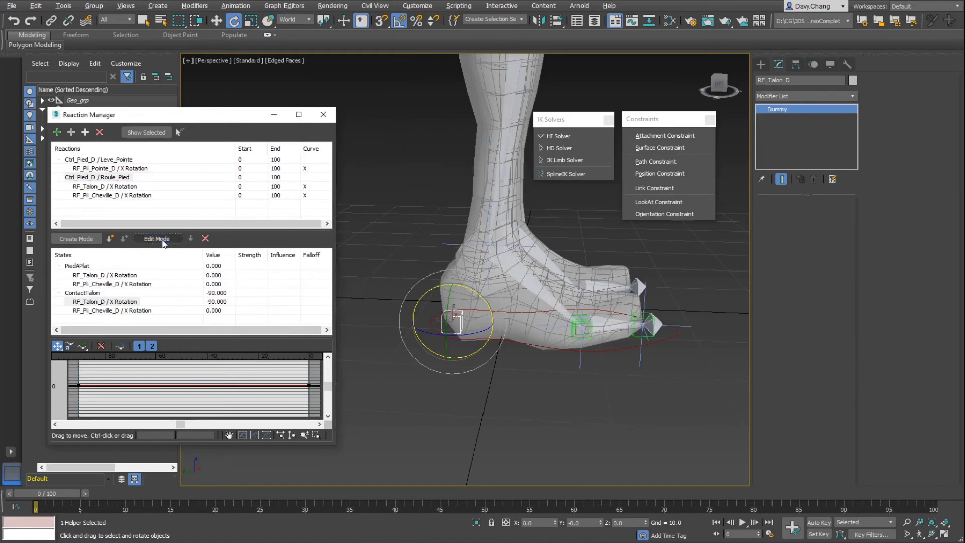
# - Create a third Roule_Pied state named ContactPliOrteil and set its master value to 90
pyautogui.moveTo(567, 364); pyautogui.dragTo(563, 365, button='middle')
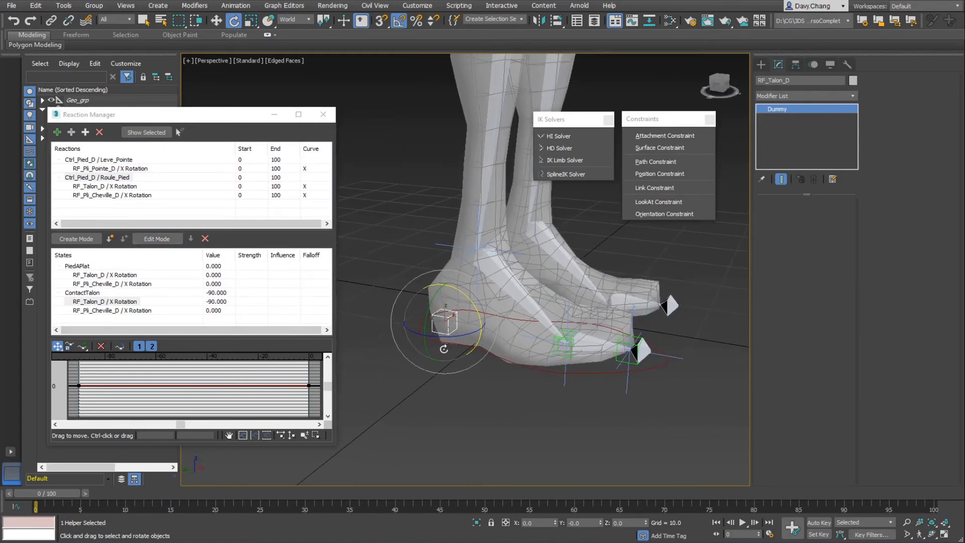
pyautogui.click(109, 239)
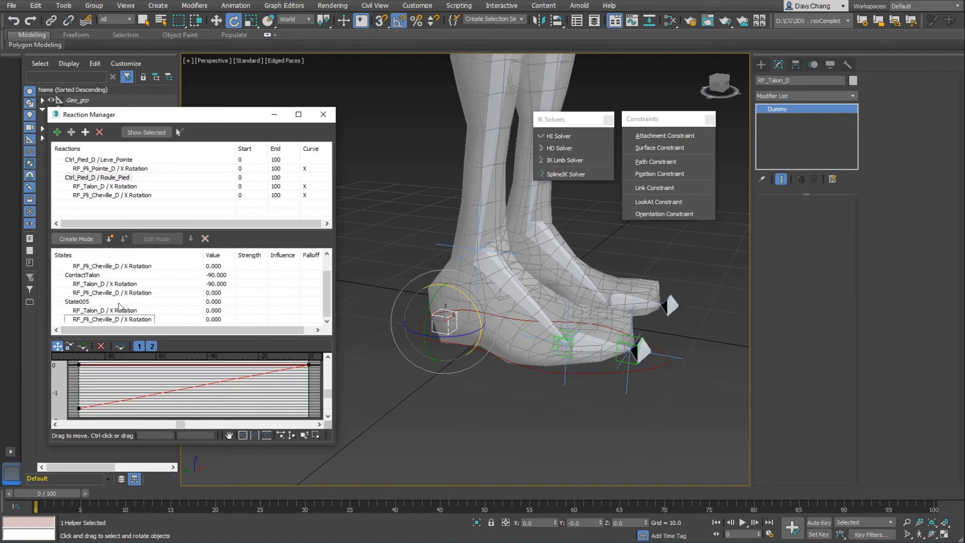
pyautogui.click(81, 302)
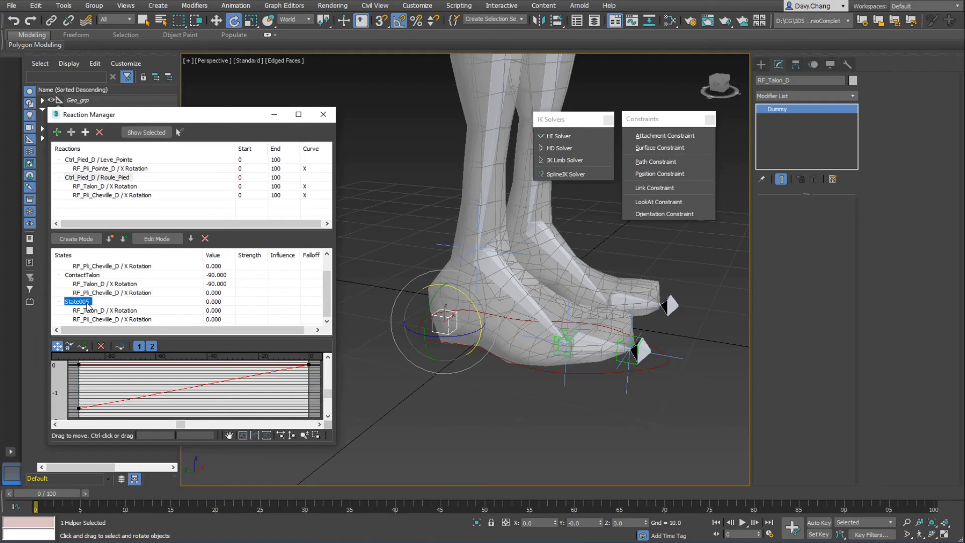
pyautogui.click(88, 302)
pyautogui.write('ContactPliOrteil')
pyautogui.press('Return')
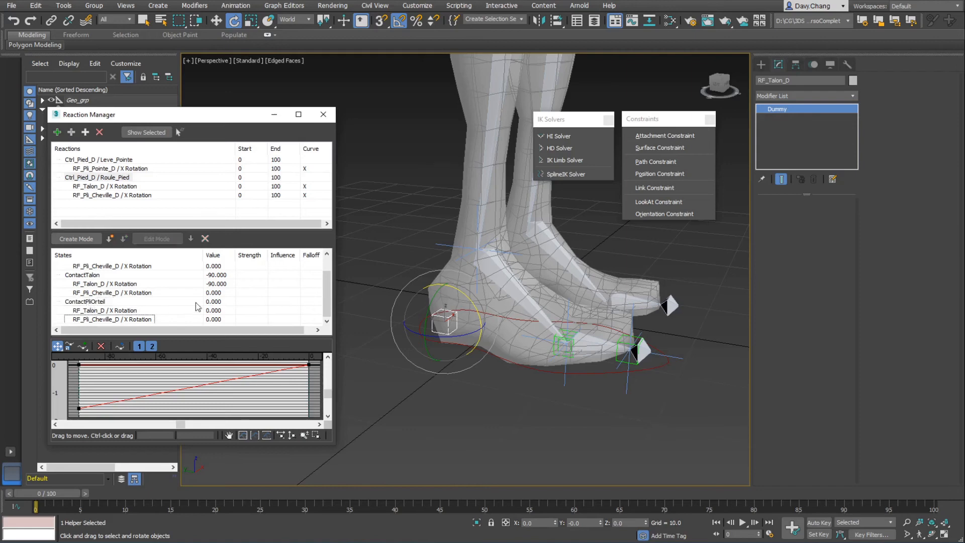
pyautogui.doubleClick(219, 302)
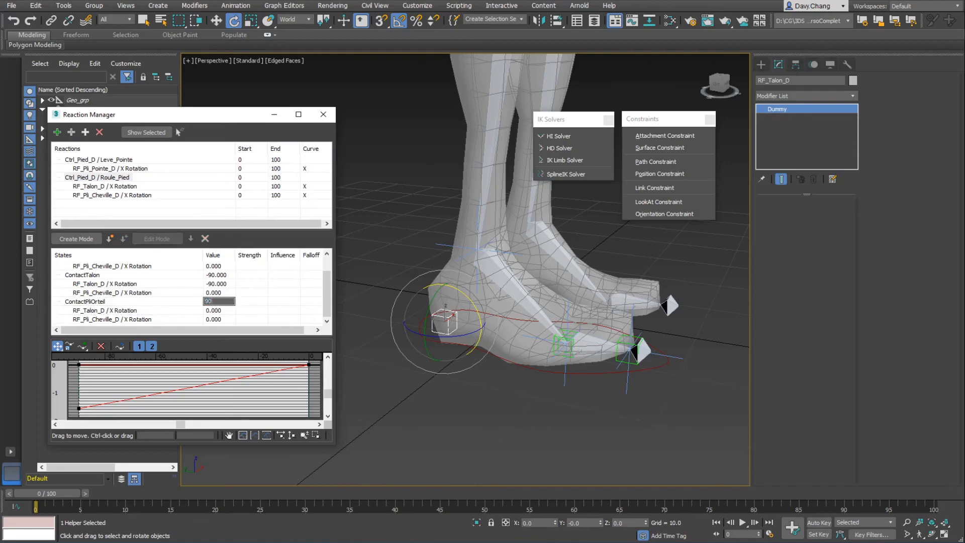
pyautogui.press('Return')
# - Edit the ContactPliOrteil state so RF_Pli_Cheville_D is rotated 45 degrees about X, and leave state editing
pyautogui.moveTo(498, 335)
pyautogui.keyDown('alt'); pyautogui.mouseDown(button='middle')
pyautogui.moveTo(515, 334)
pyautogui.moveTo(483, 337)
pyautogui.moveTo(498, 337)
pyautogui.moveTo(497, 327)
pyautogui.mouseUp(button='middle'); pyautogui.keyUp('alt')
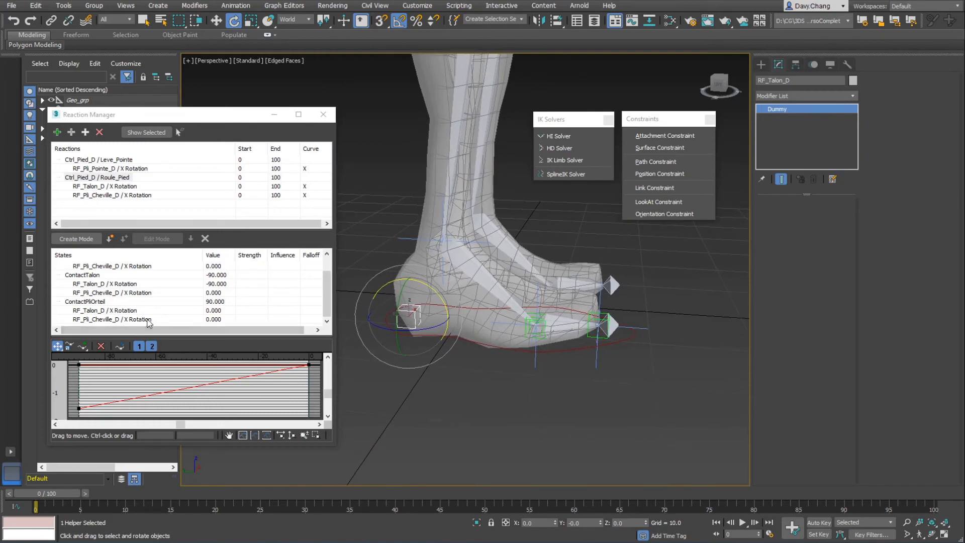
pyautogui.click(150, 319)
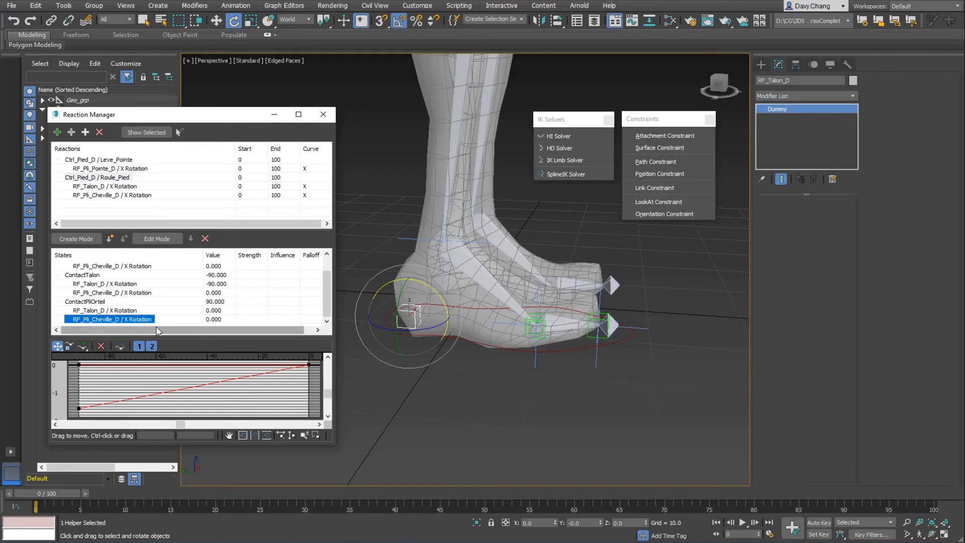
pyautogui.click(157, 238)
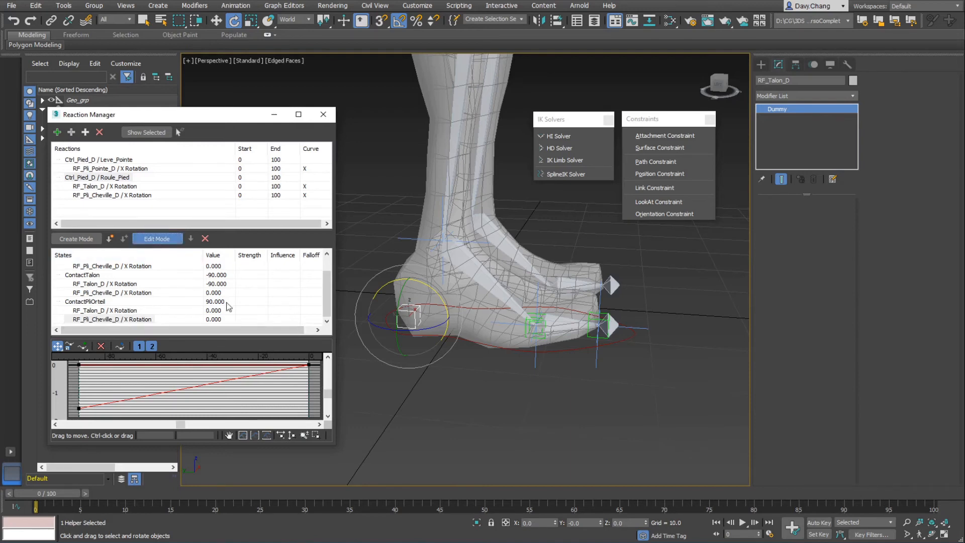
pyautogui.scroll(5, 535, 316)
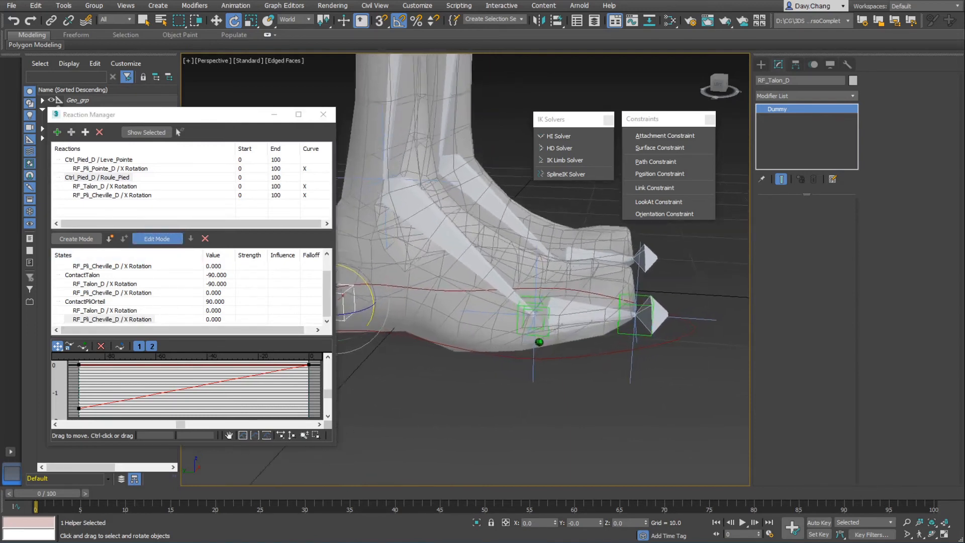
pyautogui.click(531, 300)
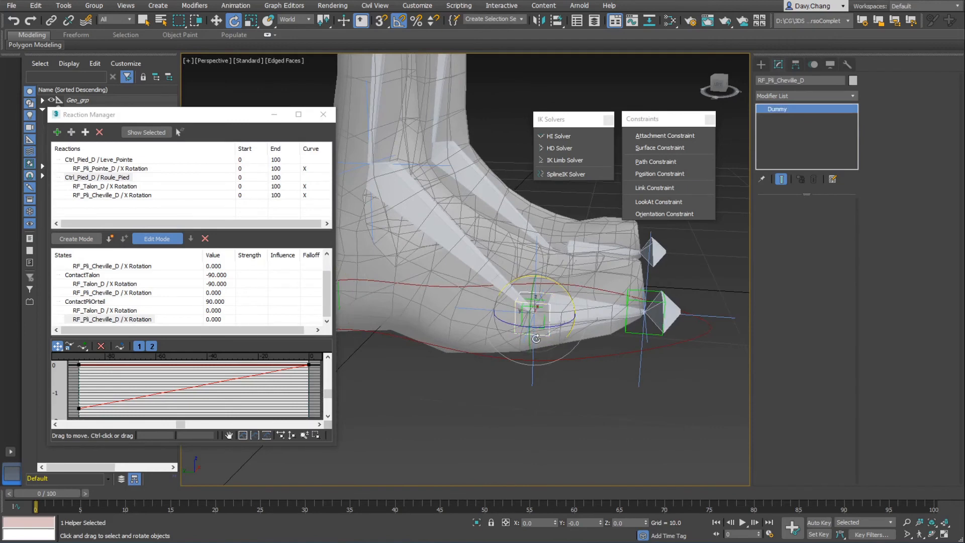
pyautogui.keyDown('alt'); pyautogui.moveTo(533, 302); pyautogui.dragTo(507, 348, button='middle'); pyautogui.keyUp('alt')
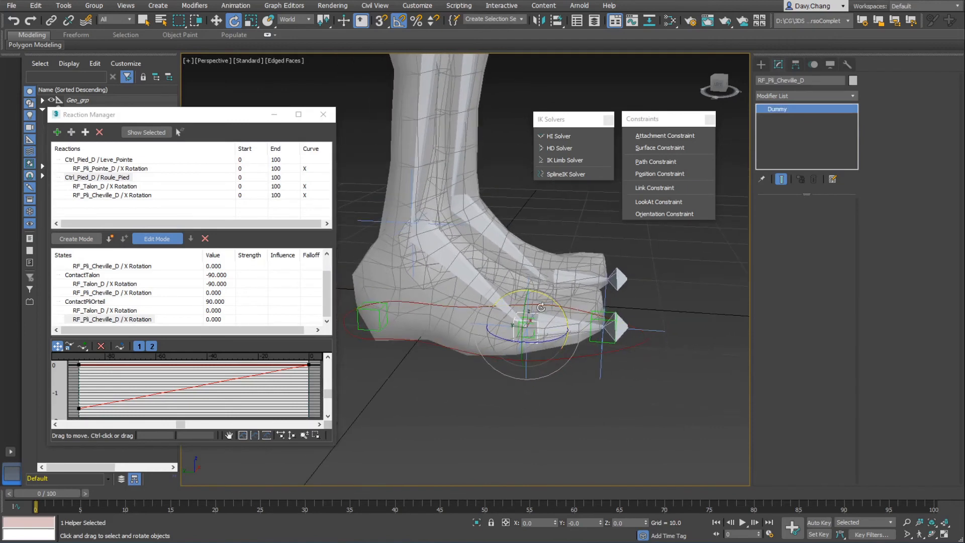
pyautogui.moveTo(539, 294); pyautogui.dragTo(560, 307)
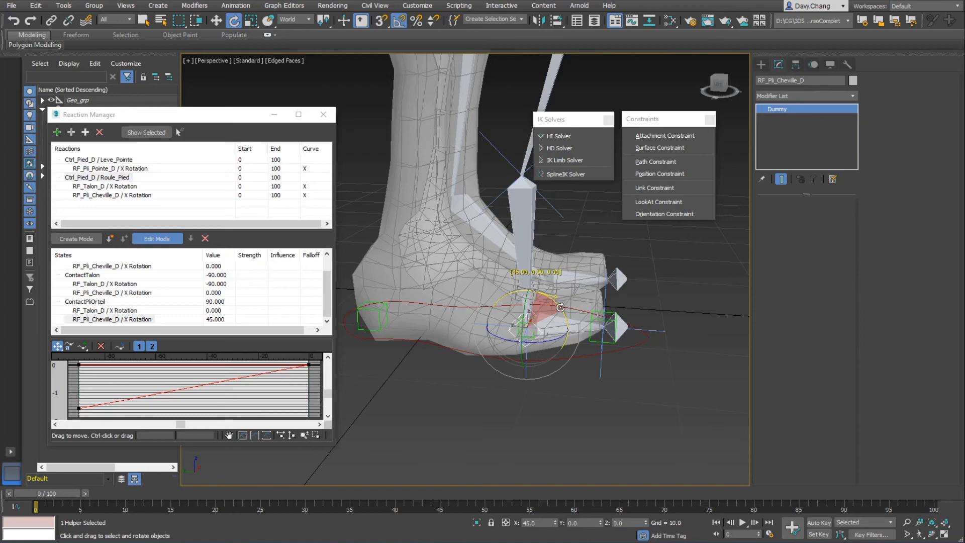
pyautogui.moveTo(559, 307)
pyautogui.mouseDown()
pyautogui.moveTo(572, 342)
pyautogui.moveTo(555, 320)
pyautogui.mouseUp()
pyautogui.click(160, 242)
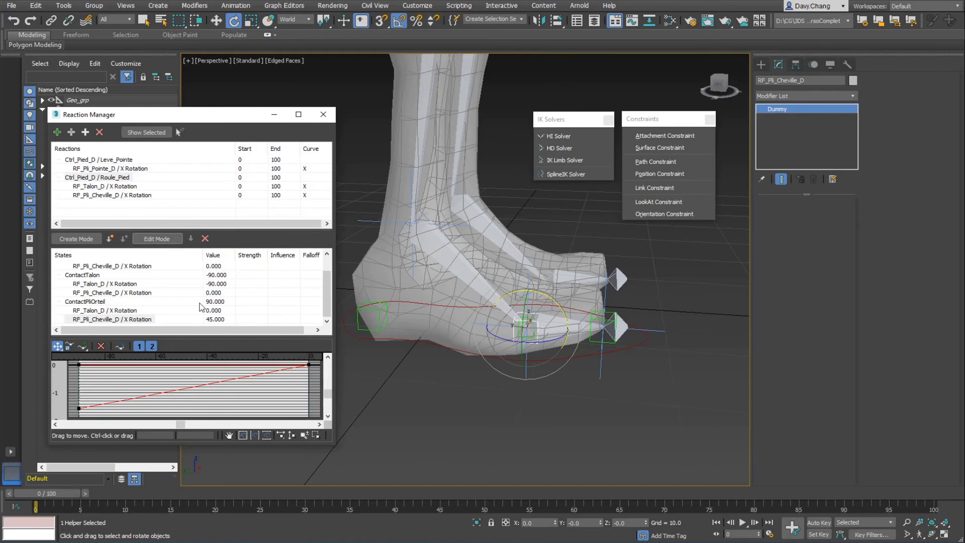
# - Close the Reaction Manager and test the foot roll by varying Ctrl_Pied_D's Roule_Pied attribute, resetting it to 0
pyautogui.click(323, 114)
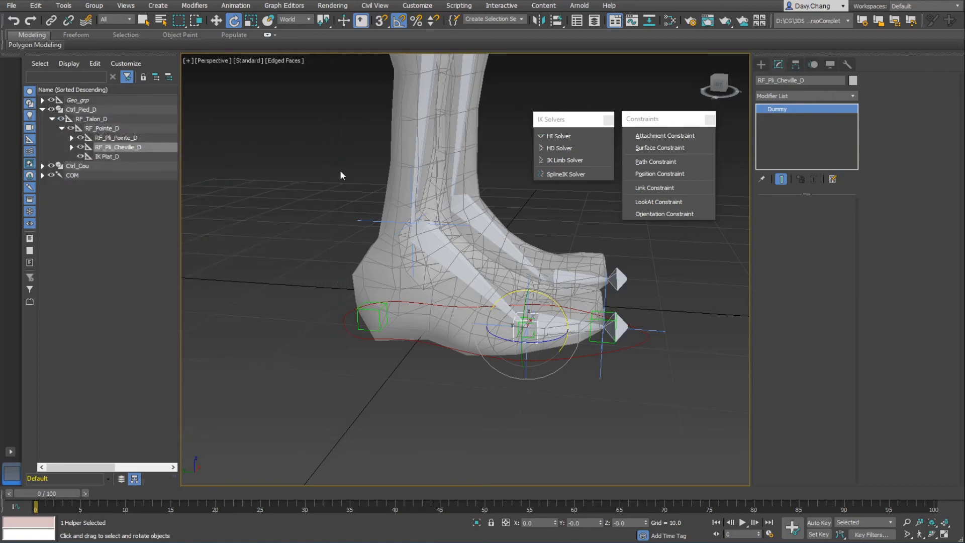
pyautogui.click(351, 314)
pyautogui.keyDown('alt'); pyautogui.moveTo(444, 371); pyautogui.dragTo(395, 370, button='middle'); pyautogui.keyUp('alt')
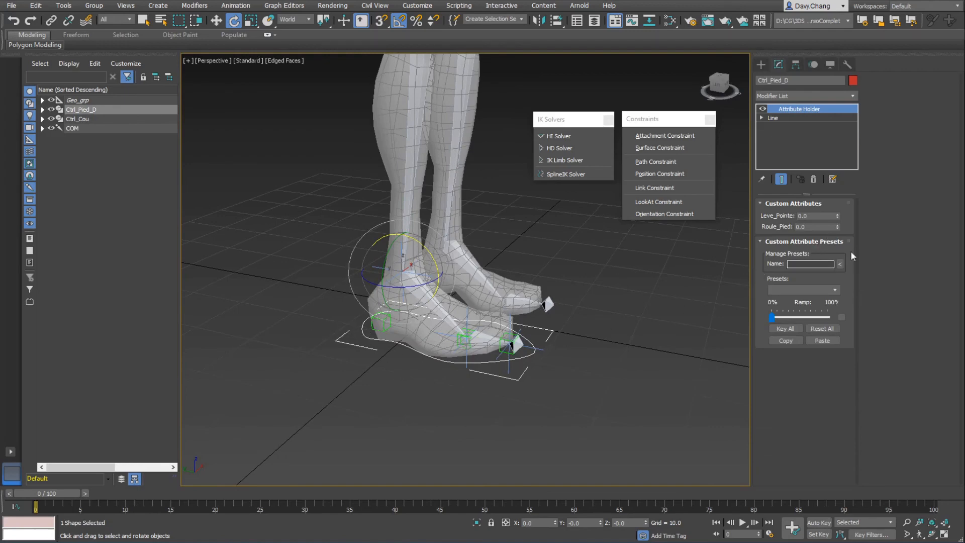
pyautogui.moveTo(837, 228); pyautogui.dragTo(864, 243)
pyautogui.rightClick(838, 227)
pyautogui.keyDown('alt'); pyautogui.moveTo(536, 291); pyautogui.dragTo(508, 324, button='middle'); pyautogui.keyUp('alt')
pyautogui.keyDown('alt'); pyautogui.moveTo(563, 264); pyautogui.dragTo(643, 249, button='middle'); pyautogui.keyUp('alt')
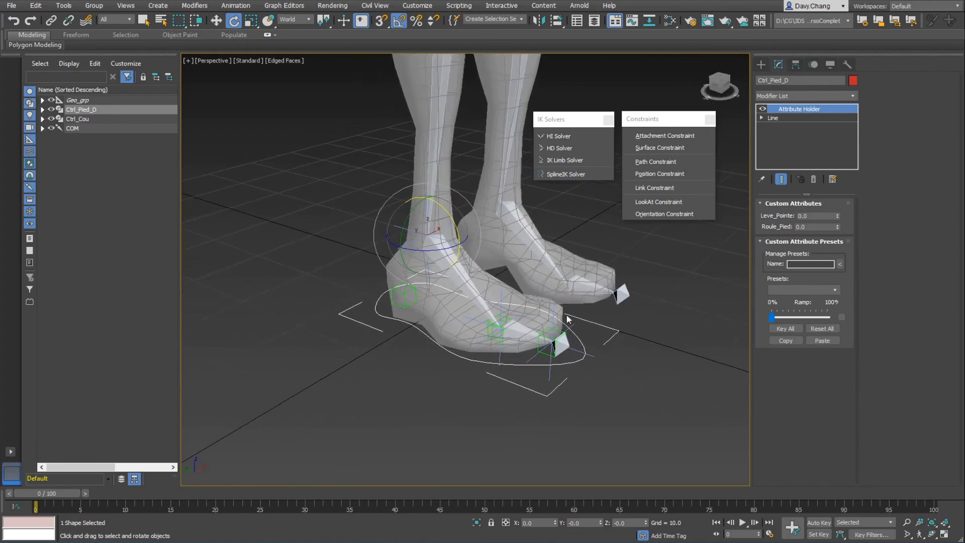
pyautogui.keyDown('alt'); pyautogui.moveTo(567, 319); pyautogui.dragTo(429, 314, button='middle'); pyautogui.keyUp('alt')
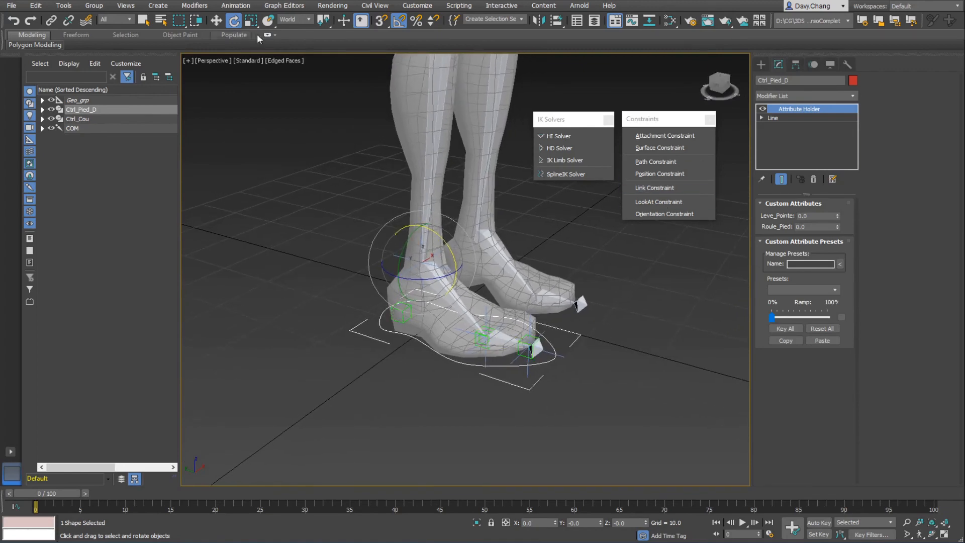
# - Open the Parameter Editor for Ctrl_Pied_D and name the new float spinner attribute Leve_Talon
pyautogui.click(228, 7)
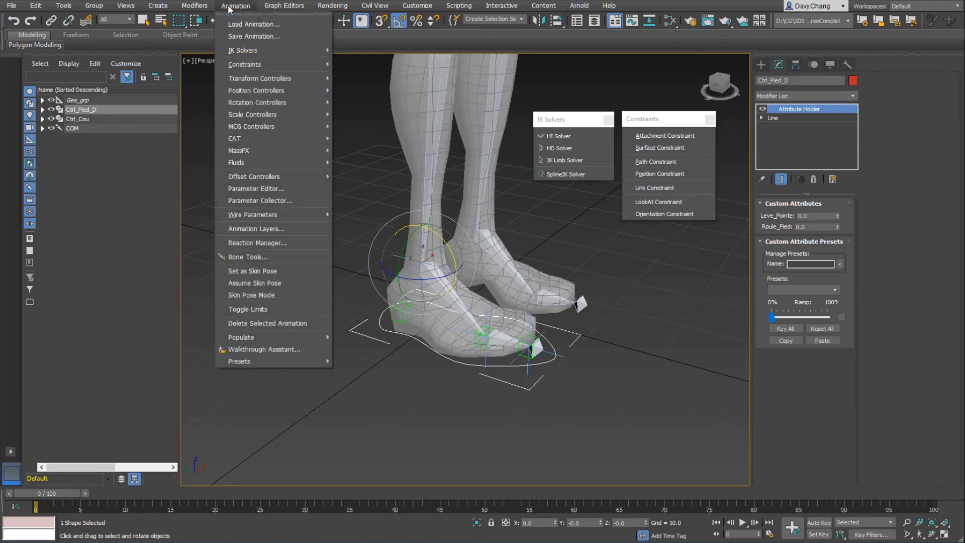
pyautogui.click(270, 188)
pyautogui.moveTo(227, 123); pyautogui.dragTo(264, 68)
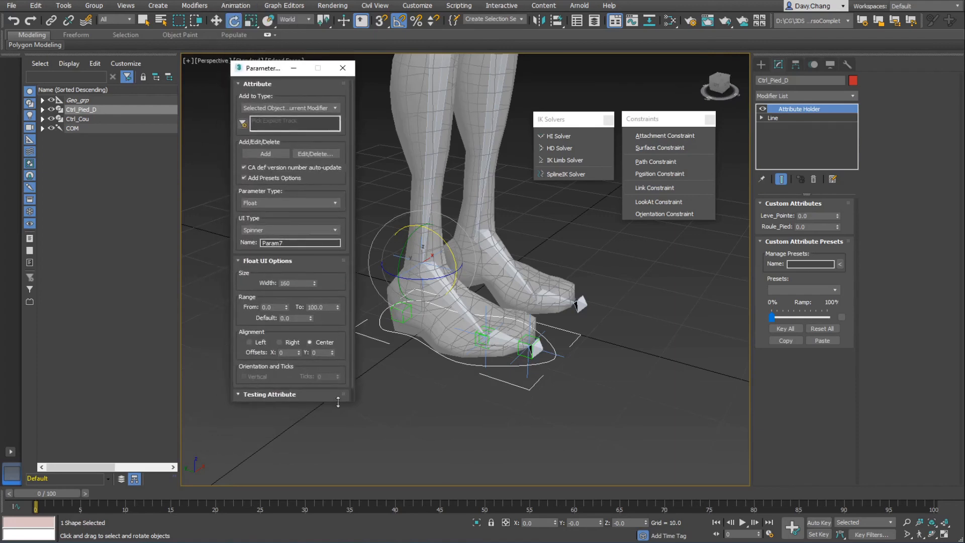
pyautogui.moveTo(345, 404); pyautogui.dragTo(344, 481)
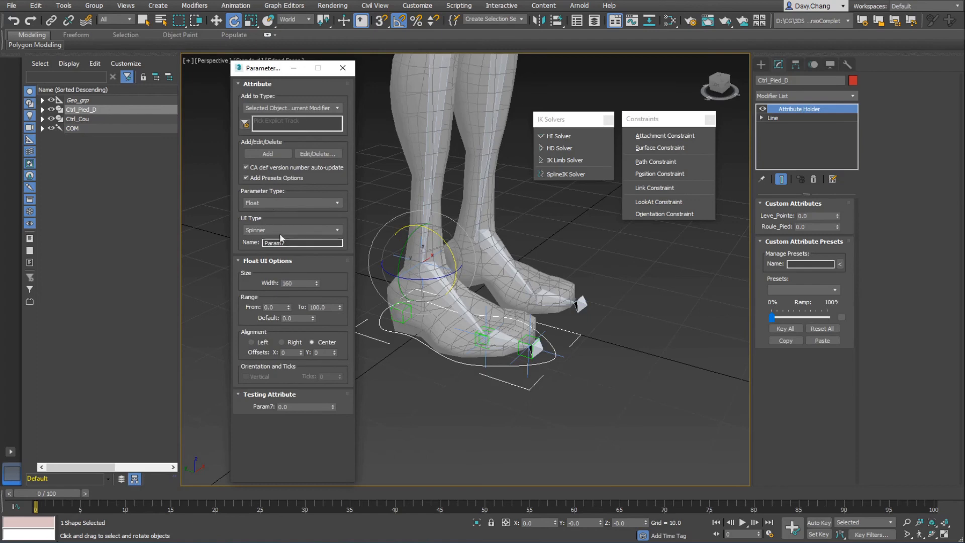
pyautogui.moveTo(294, 241); pyautogui.dragTo(238, 241)
pyautogui.write('Leve_Talon')
pyautogui.press('Return')
# - Give Leve_Talon a range of -90 to 90 with right alignment and add it to Ctrl_Pied_D's Attribute Holder
pyautogui.click(268, 307)
pyautogui.write('-90')
pyautogui.press('Tab')
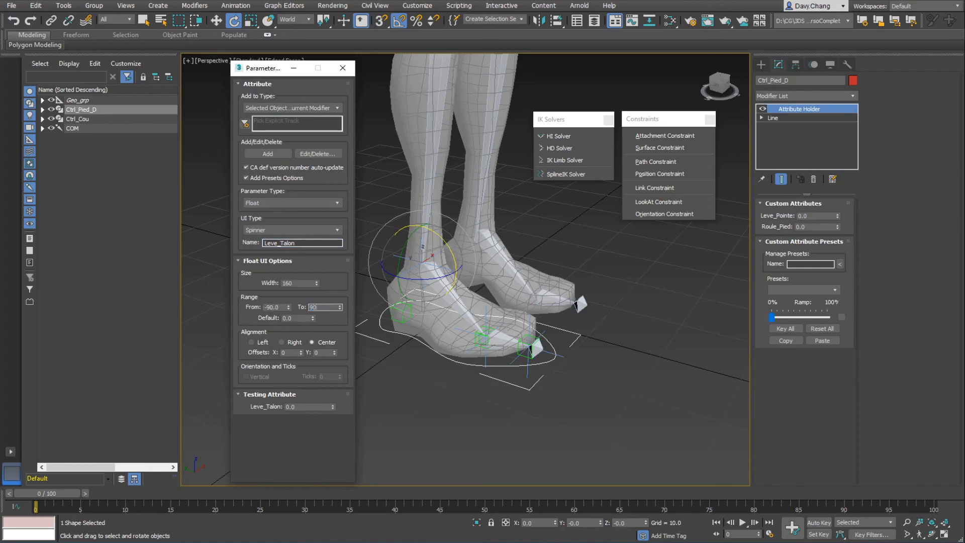
pyautogui.press('Tab')
pyautogui.click(293, 342)
pyautogui.click(274, 156)
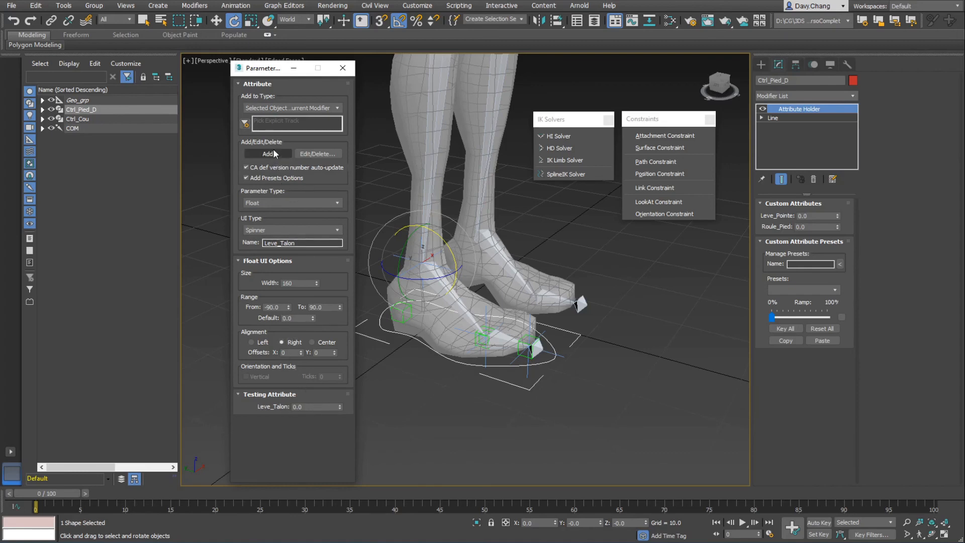
pyautogui.click(276, 153)
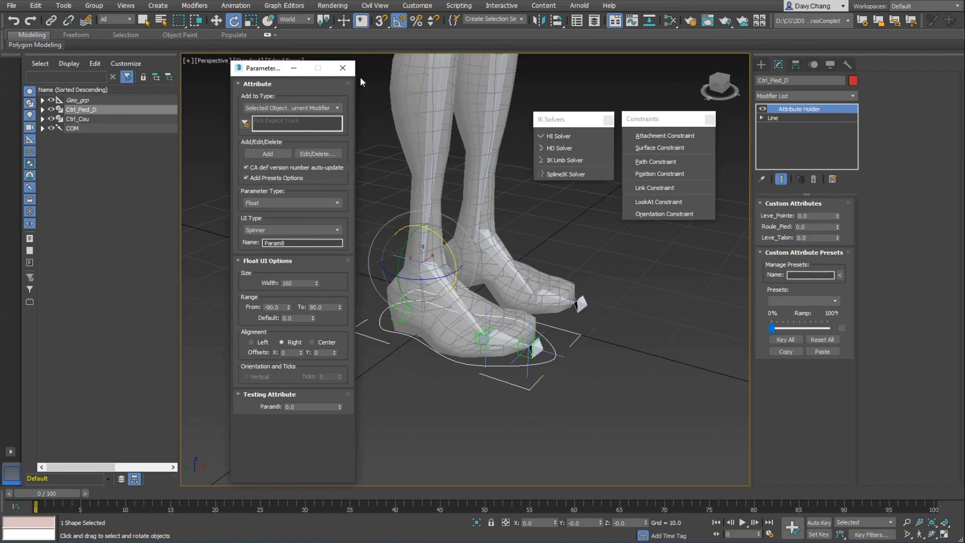
pyautogui.click(342, 67)
# - Add Ctrl_Pied_D's Leve_Talon custom attribute as a new master in the Reaction Manager
pyautogui.click(235, 5)
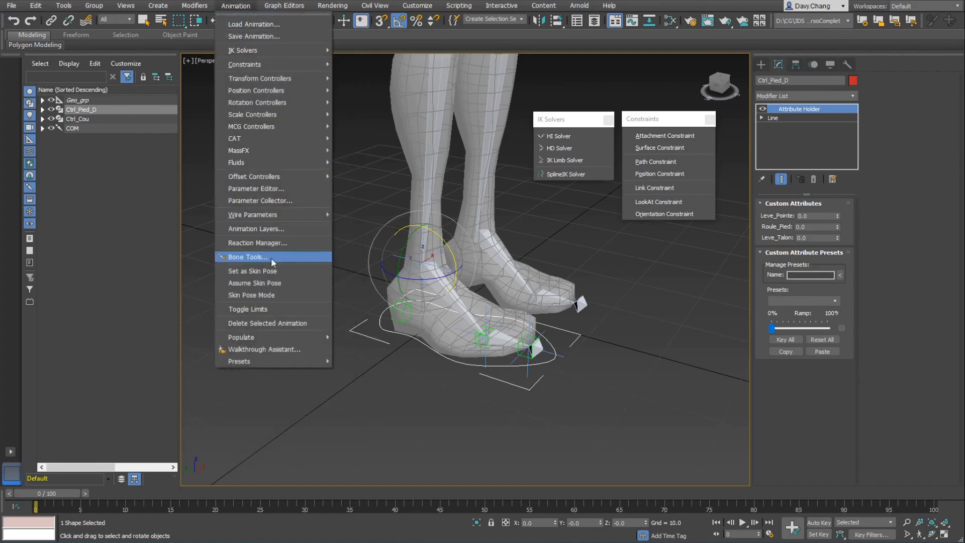
pyautogui.click(273, 245)
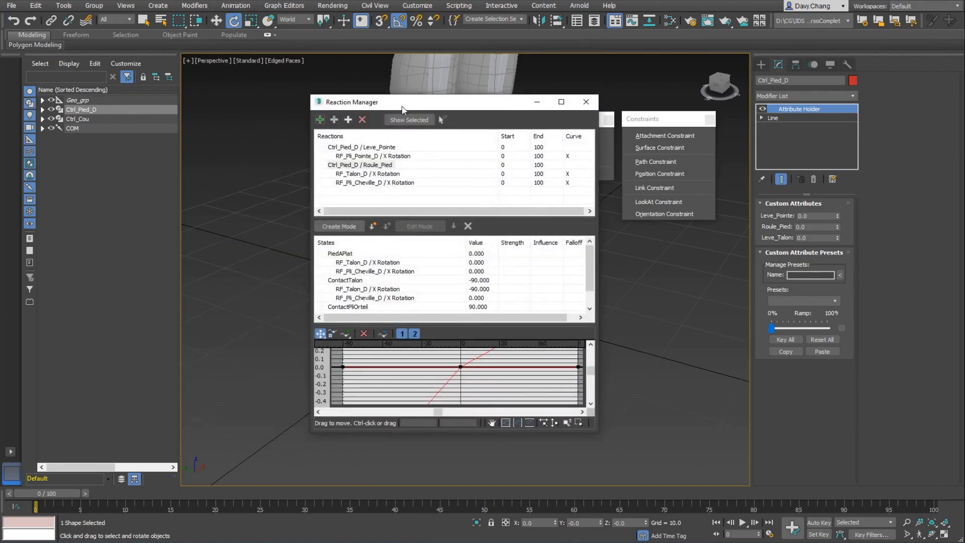
pyautogui.moveTo(402, 108); pyautogui.dragTo(181, 88)
pyautogui.click(100, 100)
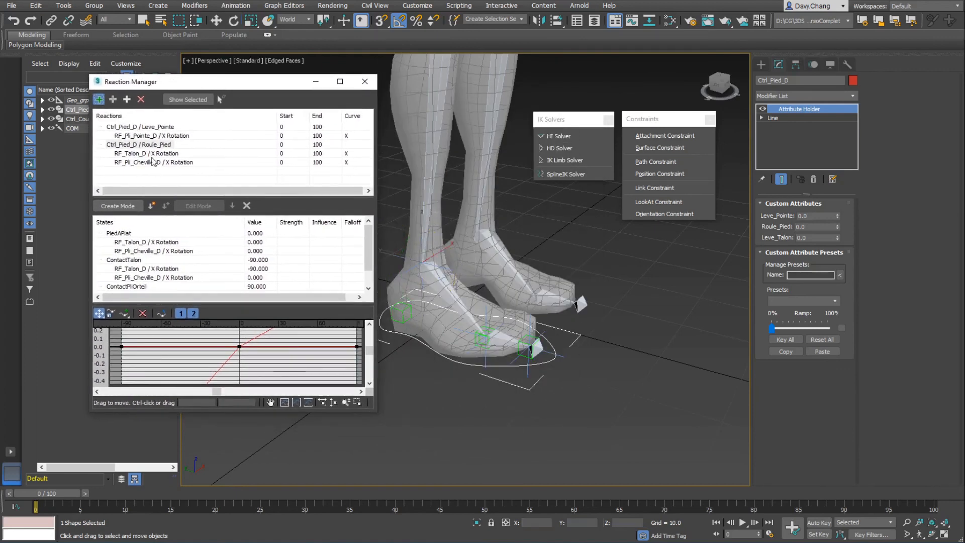
pyautogui.click(470, 365)
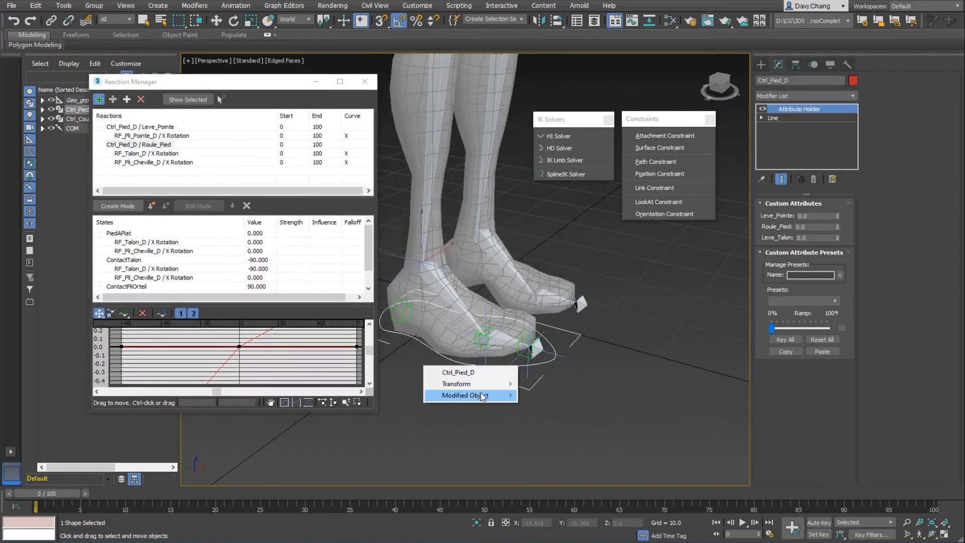
pyautogui.moveTo(482, 395)
pyautogui.moveTo(559, 397)
pyautogui.moveTo(649, 397)
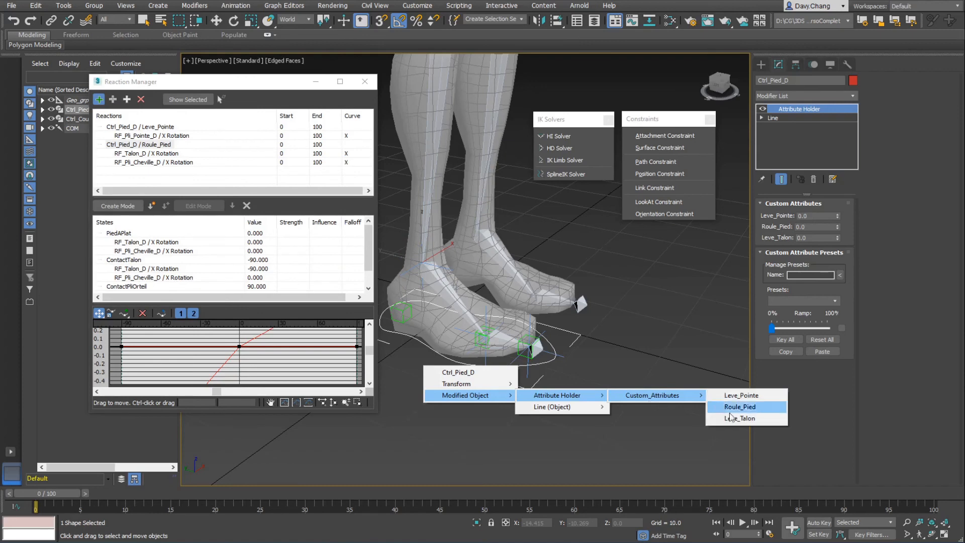
pyautogui.click(736, 419)
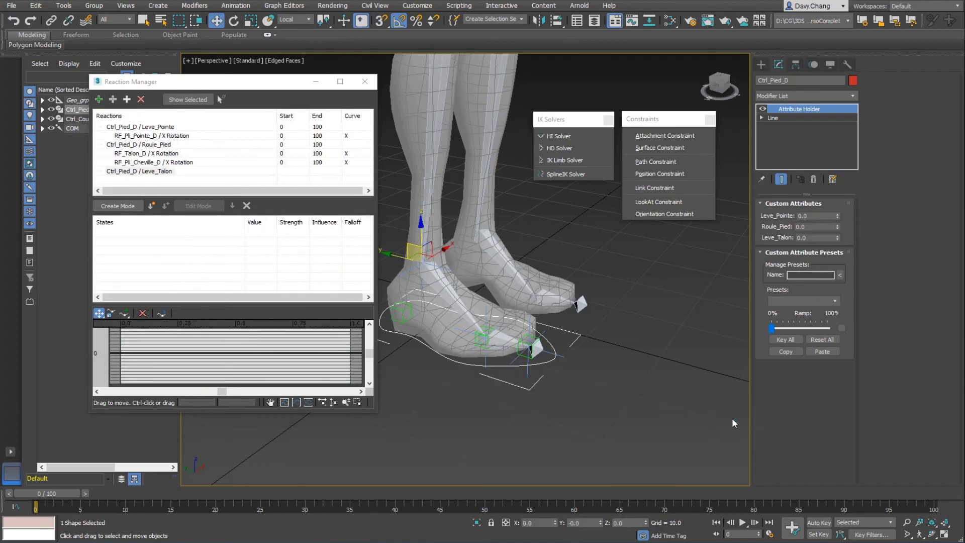
# - Add the X Rotation of the toe-tip dummy RF_Pointe_D as a slave of the Ctrl_Pied_D / Leve_Talon reaction
pyautogui.scroll(4, 553, 405)
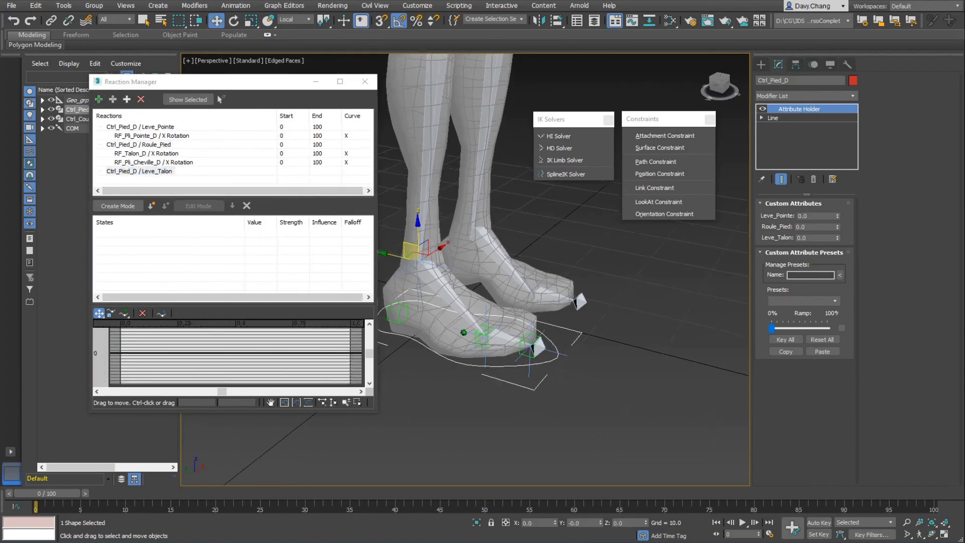
pyautogui.click(146, 172)
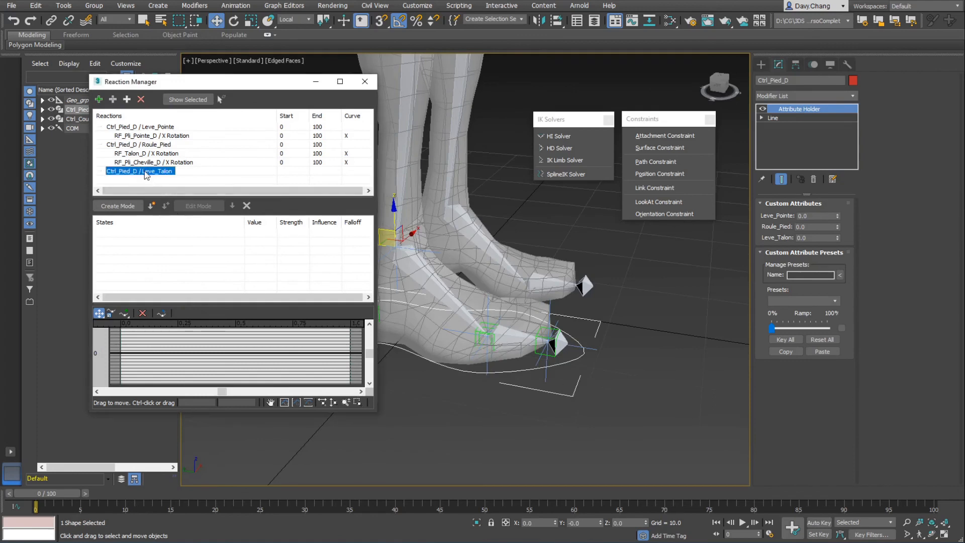
pyautogui.click(112, 99)
pyautogui.scroll(2, 546, 371)
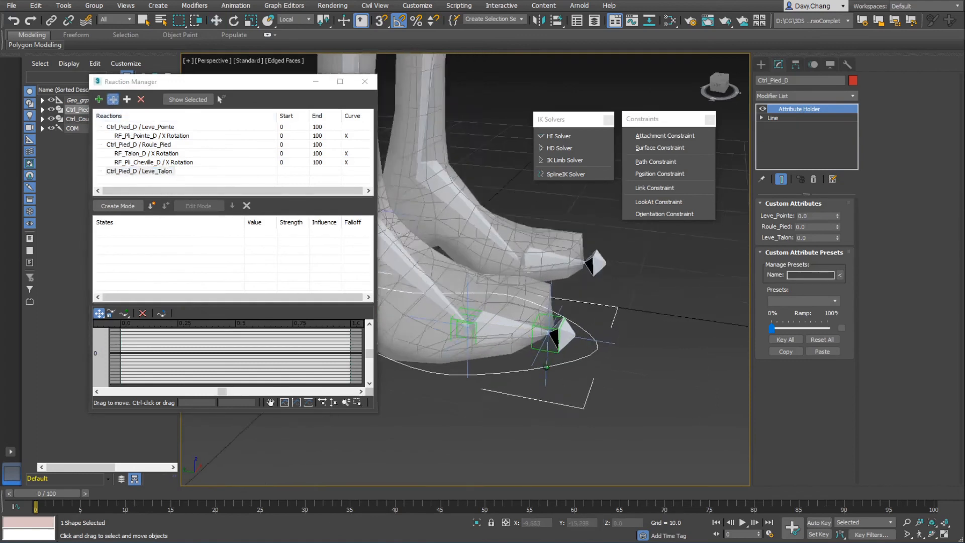
pyautogui.click(523, 342)
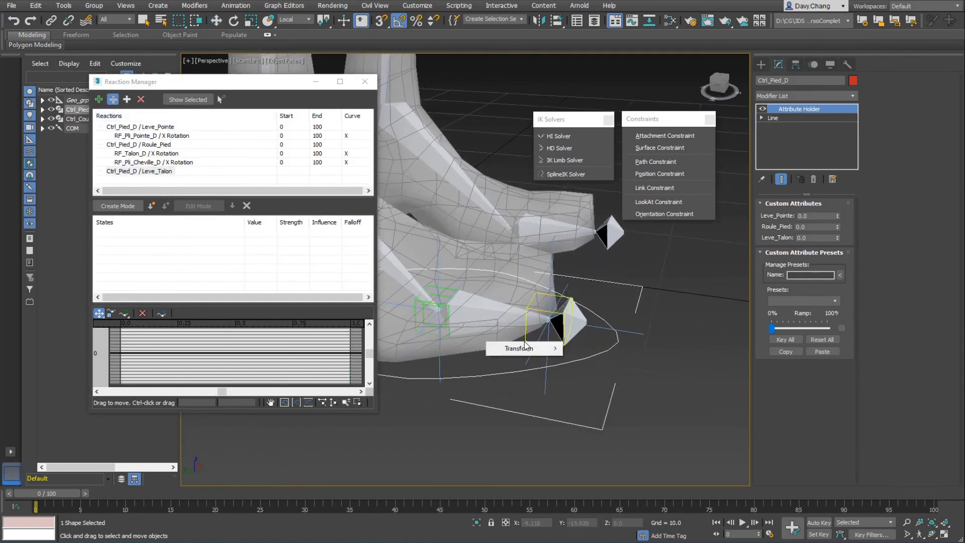
pyautogui.moveTo(558, 349)
pyautogui.moveTo(598, 359)
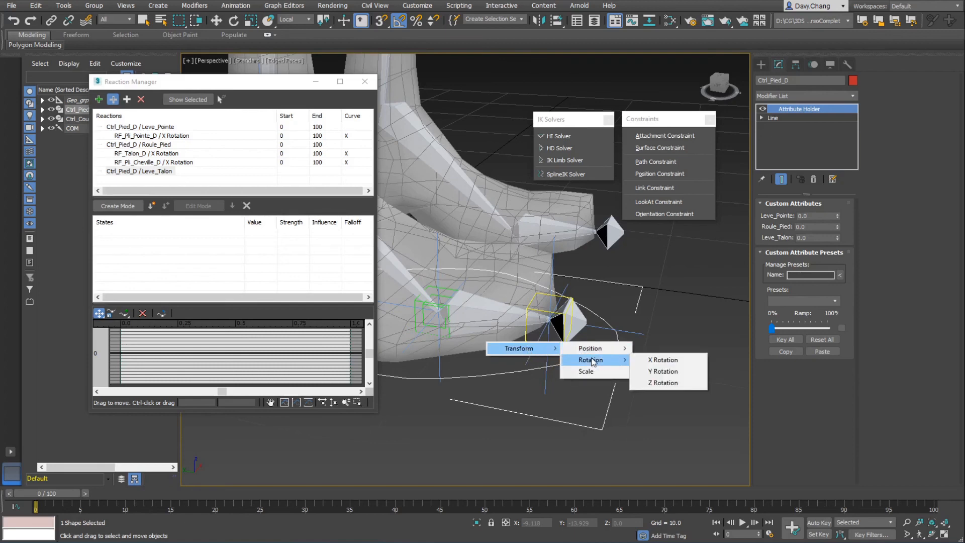
pyautogui.click(659, 360)
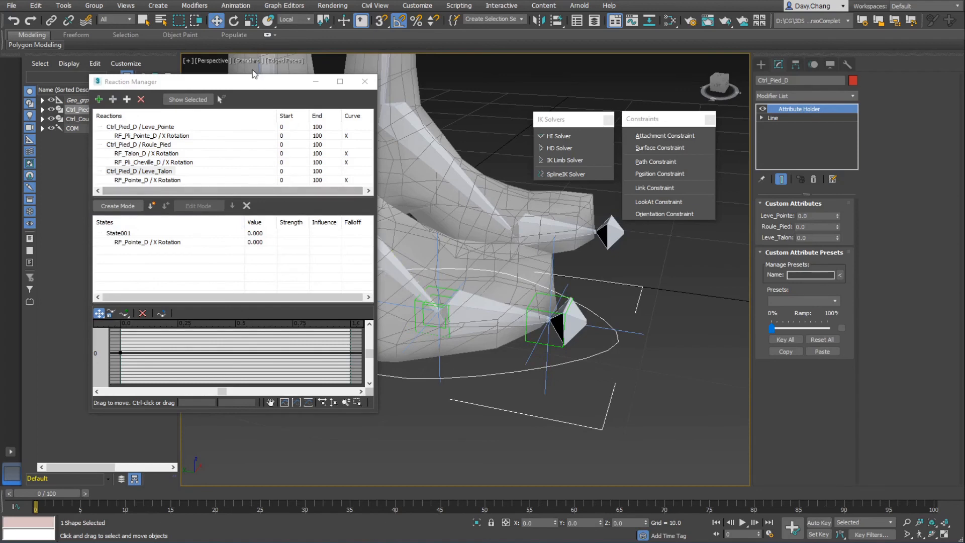
# - Create a second state for the Leve_Talon reaction and set its master value to -90
pyautogui.moveTo(254, 75); pyautogui.dragTo(188, 85)
pyautogui.scroll(-4, 551, 310)
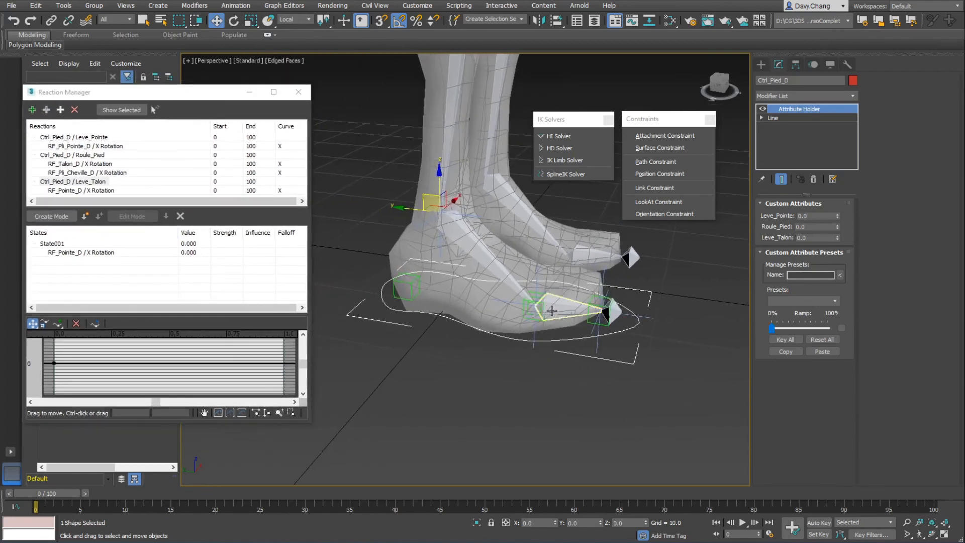
pyautogui.scroll(-3, 551, 310)
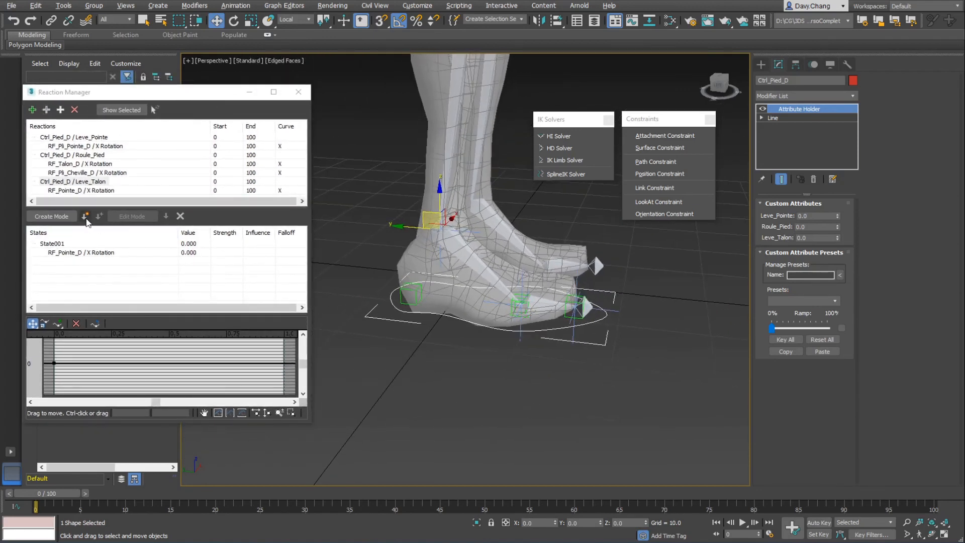
pyautogui.click(85, 216)
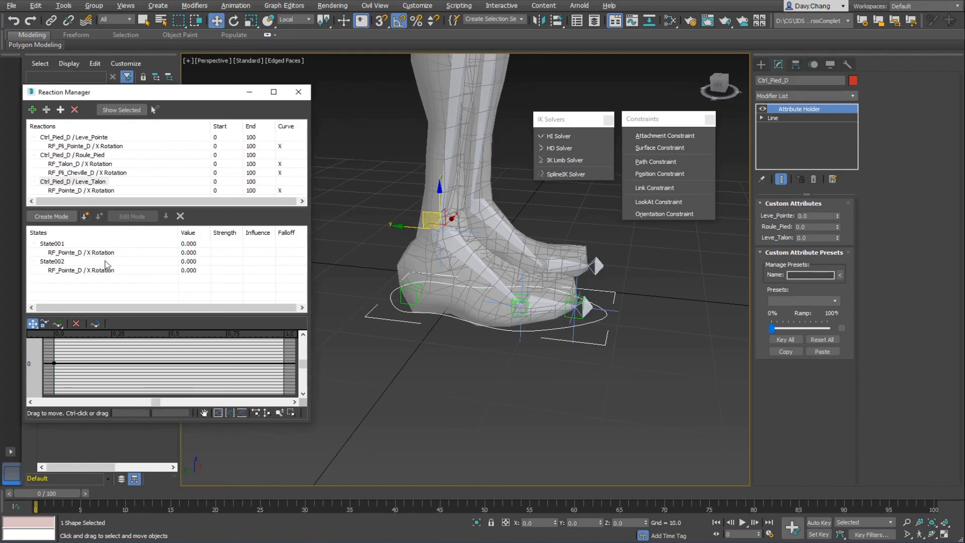
pyautogui.doubleClick(195, 262)
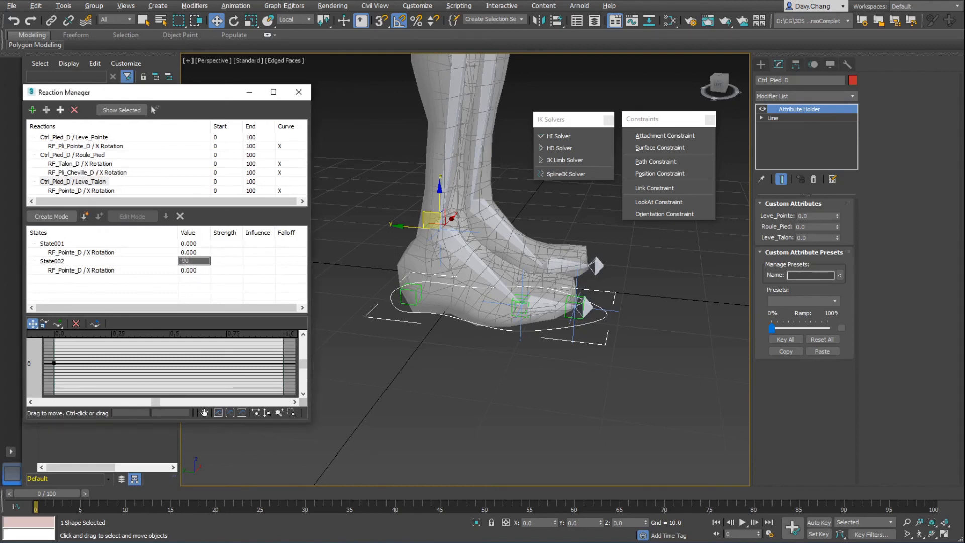
pyautogui.press('Return')
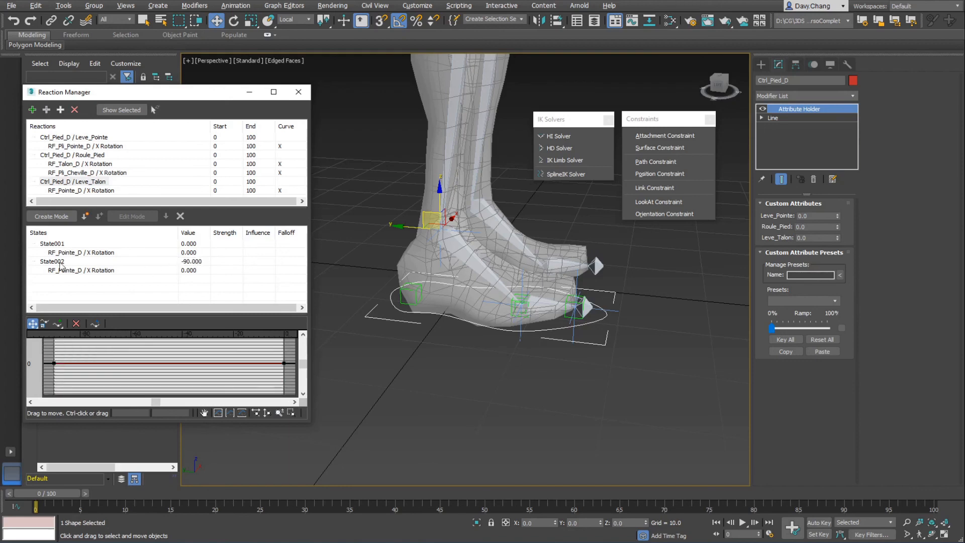
# - Edit RF_Pointe_D's X Rotation in State002 by rotating the dummy to -90 degrees, then leave Edit Mode
pyautogui.click(106, 273)
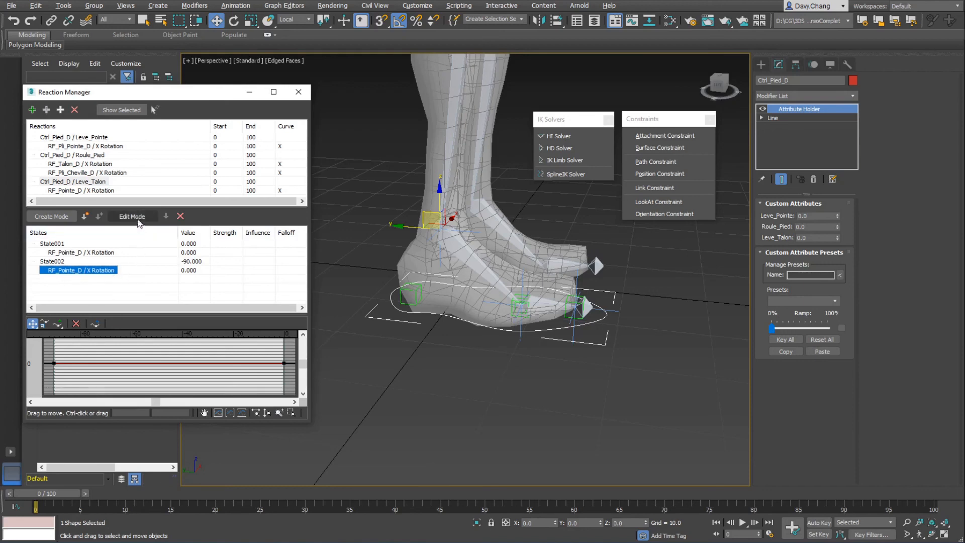
pyautogui.click(140, 217)
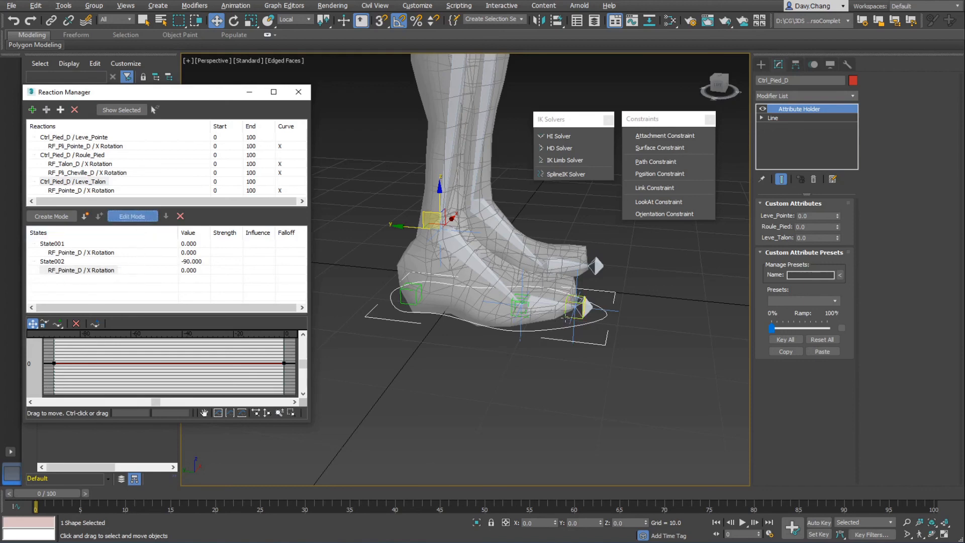
pyautogui.click(575, 307)
pyautogui.press('e')
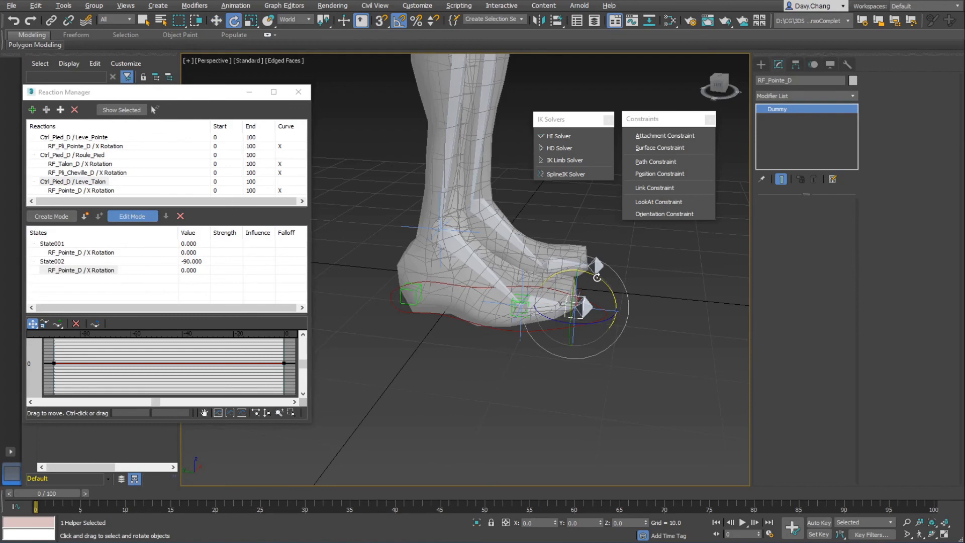
pyautogui.moveTo(597, 277); pyautogui.dragTo(546, 267)
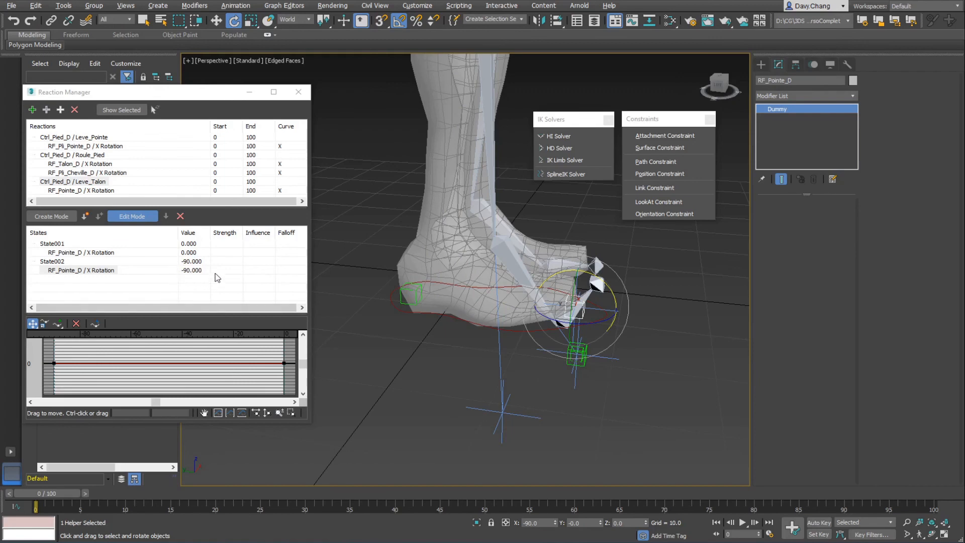
pyautogui.click(141, 220)
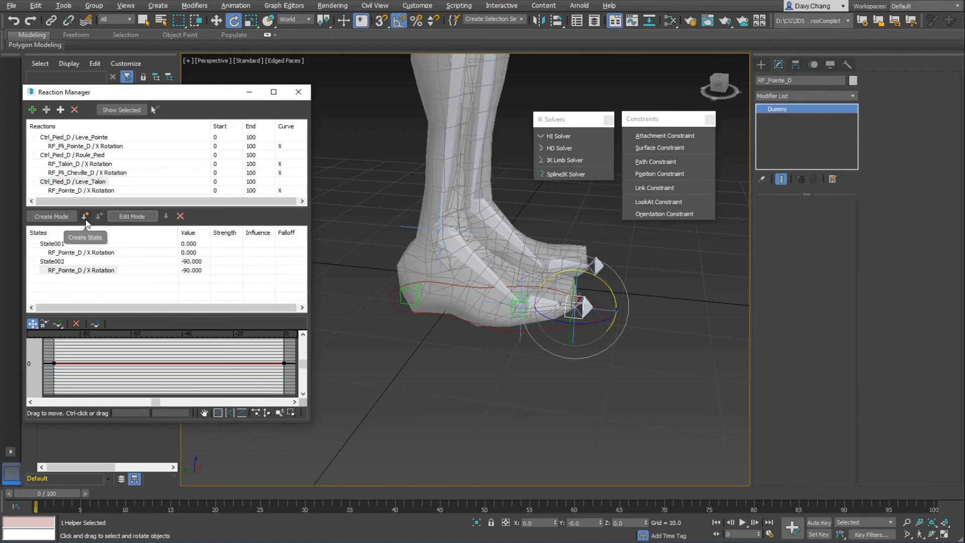
# - Add a third Leve_Talon state with master value 90 and rotate RF_Pointe_D to 90 degrees on X for it
pyautogui.click(85, 222)
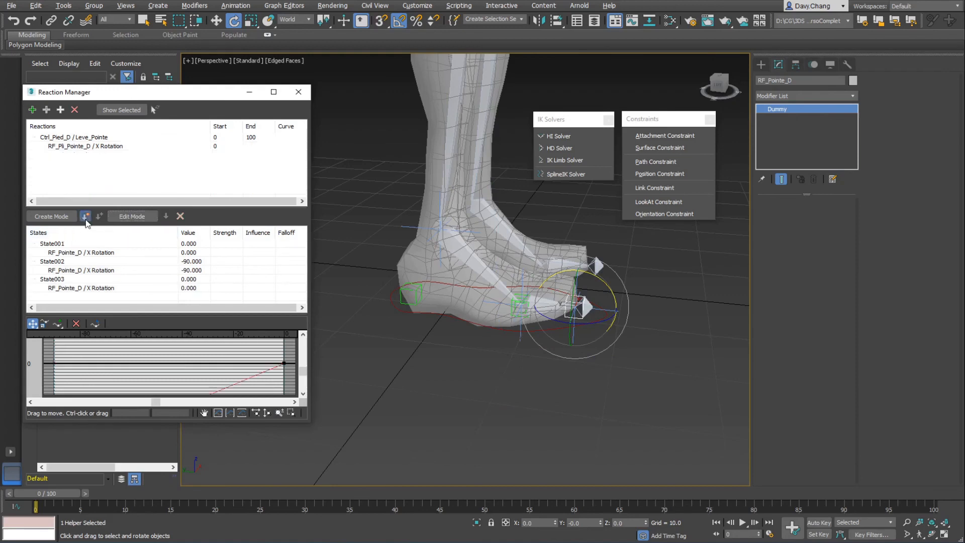
pyautogui.doubleClick(189, 279)
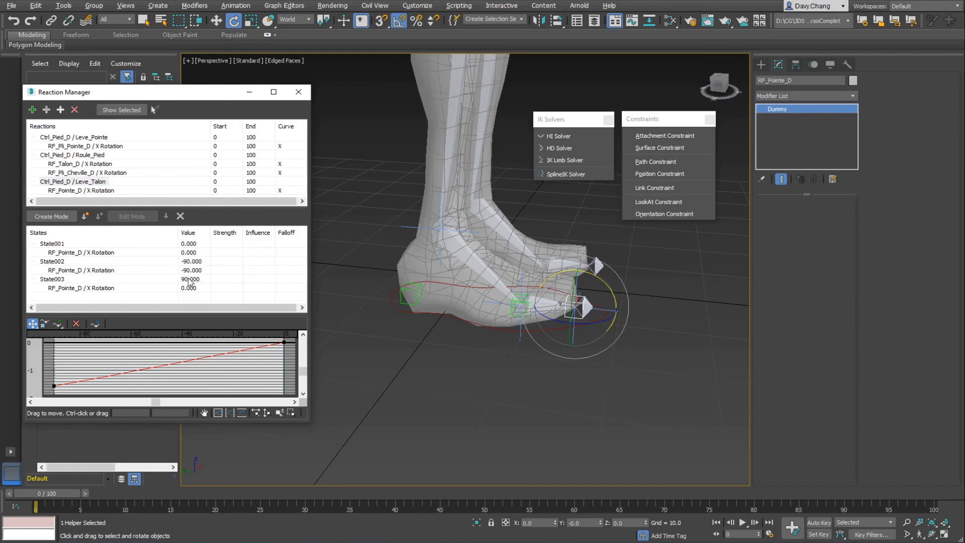
pyautogui.click(99, 287)
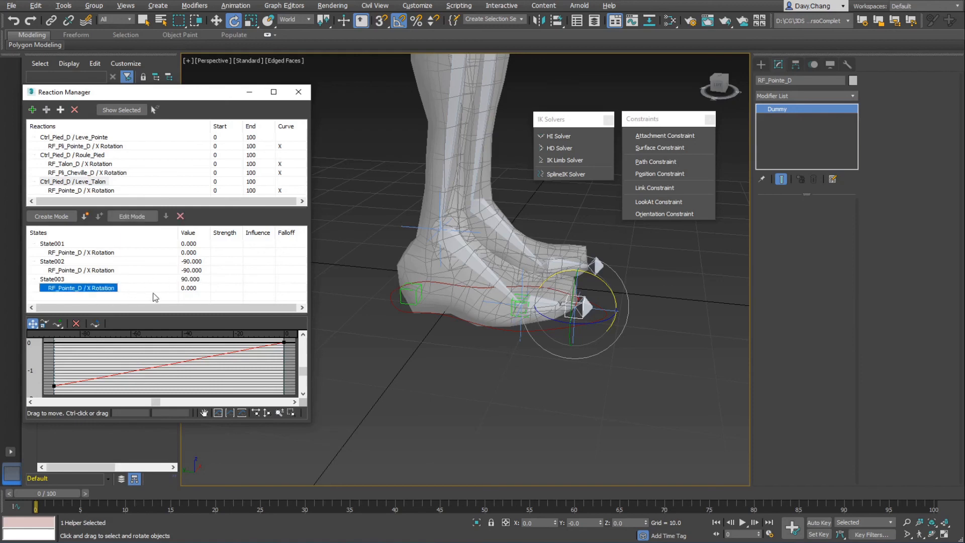
pyautogui.click(132, 216)
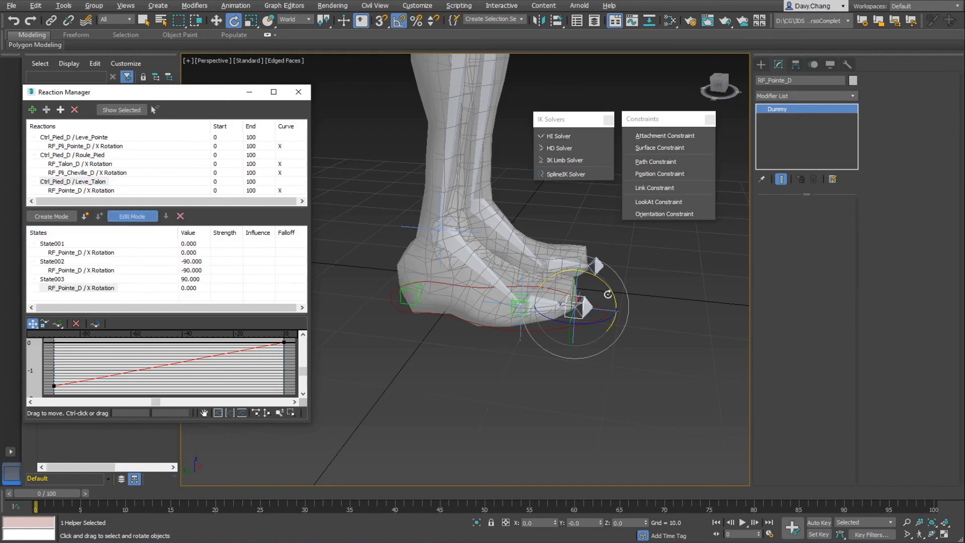
pyautogui.moveTo(590, 276); pyautogui.dragTo(631, 303)
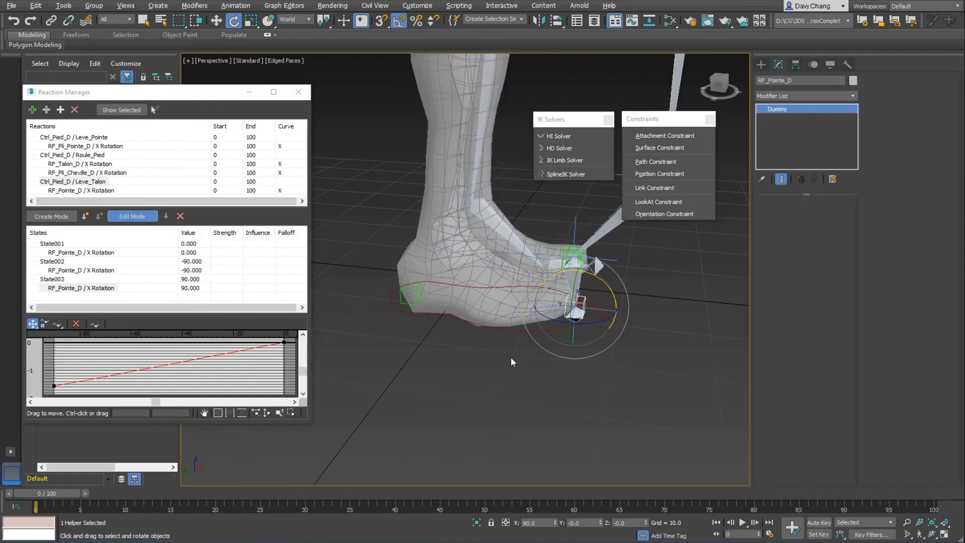
pyautogui.moveTo(508, 362); pyautogui.dragTo(457, 397, button='middle')
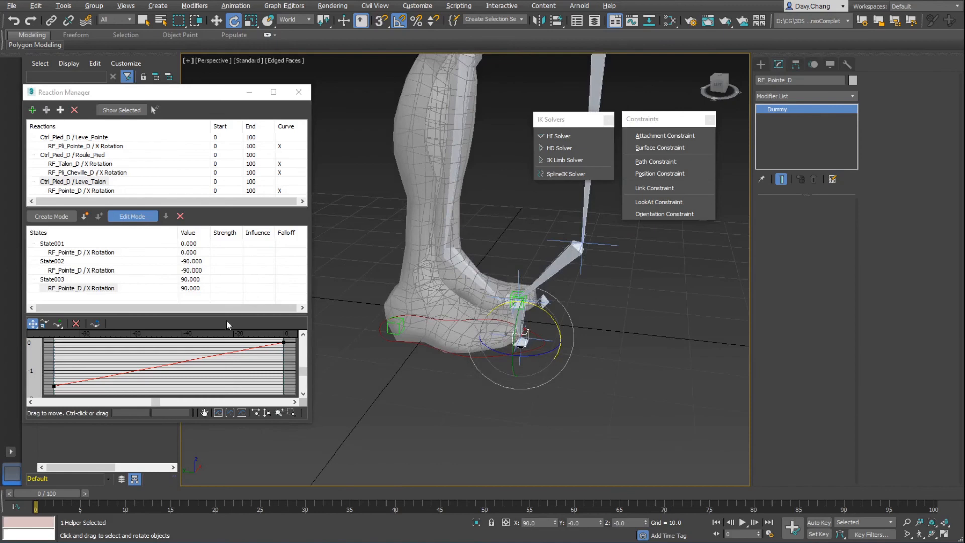
pyautogui.click(136, 217)
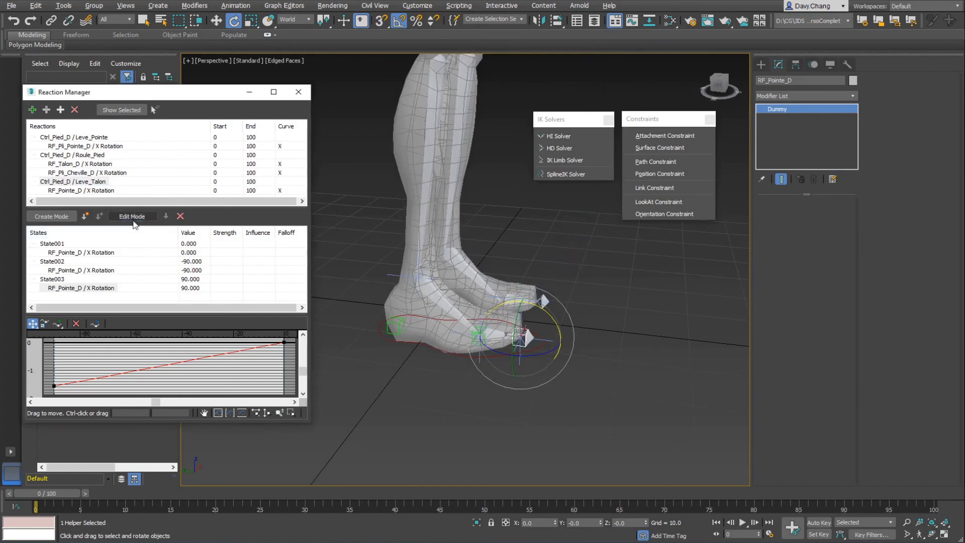
# - Close the Reaction Manager and select the Ctrl_Pied_D foot control with the Move tool
pyautogui.click(301, 93)
pyautogui.click(380, 328)
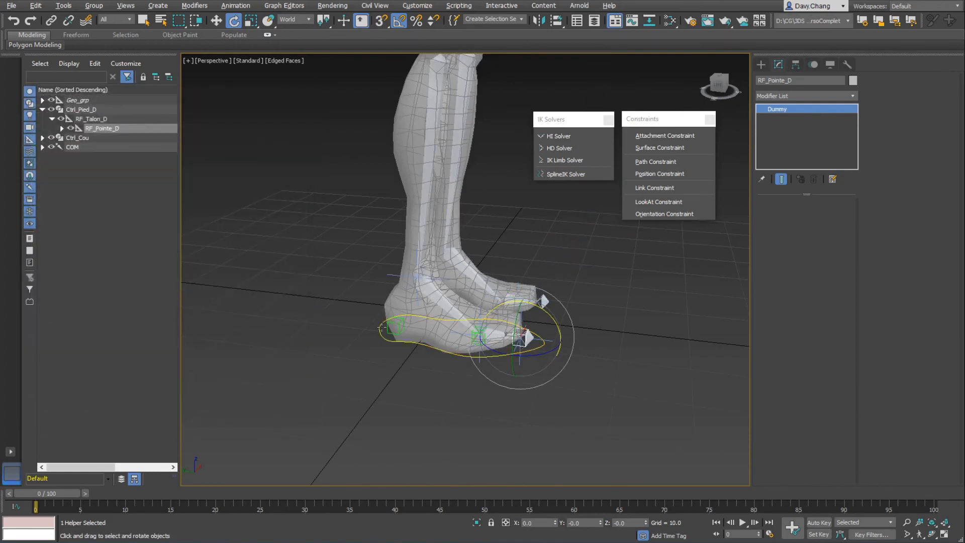
pyautogui.press('w')
pyautogui.keyDown('alt'); pyautogui.moveTo(419, 355); pyautogui.dragTo(379, 382, button='middle'); pyautogui.keyUp('alt')
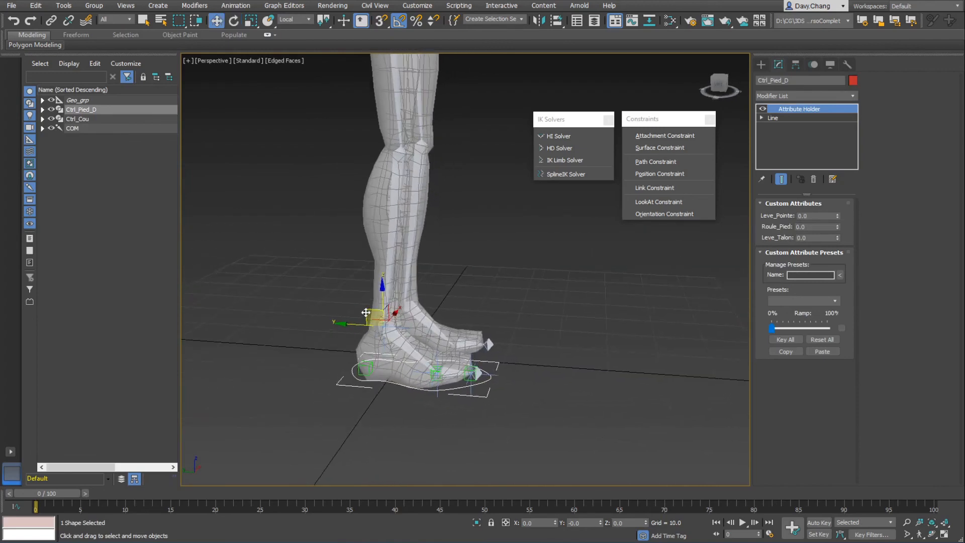
# - Raise Ctrl_Pied_D to bend the leg and test the heel lift by varying Leve_Talon, resetting it to 0
pyautogui.moveTo(366, 310); pyautogui.dragTo(314, 193)
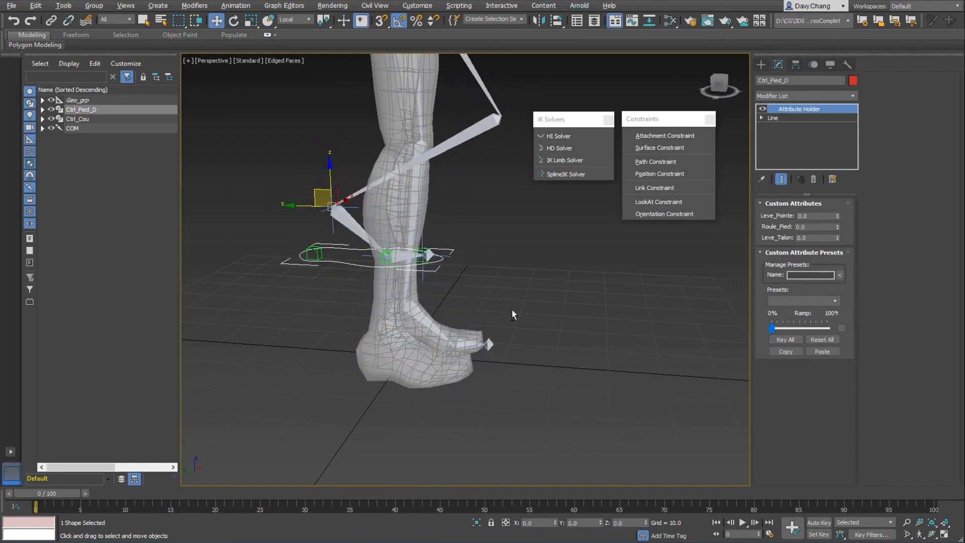
pyautogui.keyDown('alt'); pyautogui.moveTo(511, 314); pyautogui.dragTo(493, 328, button='middle'); pyautogui.keyUp('alt')
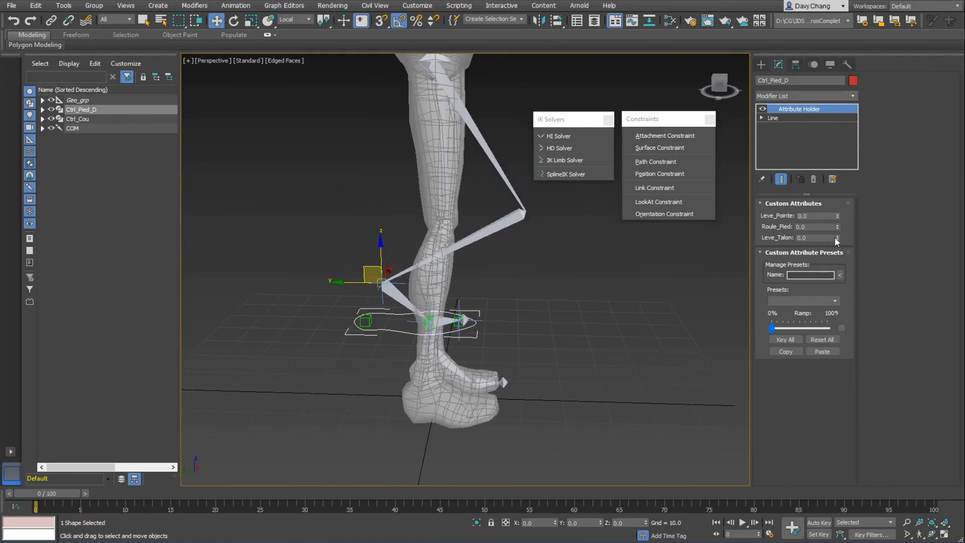
pyautogui.moveTo(838, 237); pyautogui.dragTo(823, 314)
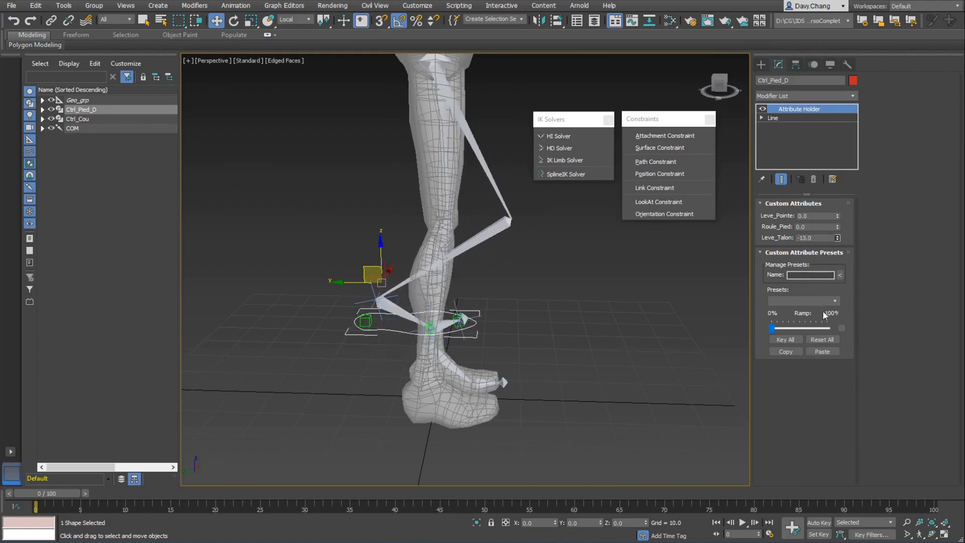
pyautogui.rightClick(838, 237)
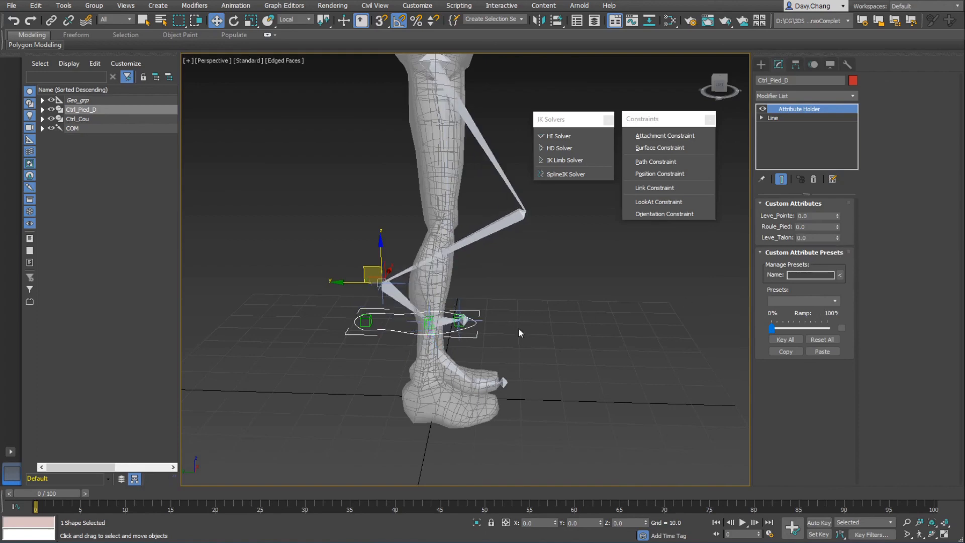
# - Undo the test changes to return Ctrl_Pied_D and the leg to their rest position
pyautogui.click(331, 326)
pyautogui.click(353, 324)
pyautogui.hotkey('ctrl', 'z')
pyautogui.hotkey('ctrl', 'z')
pyautogui.hotkey('ctrl', 'z')
pyautogui.hotkey('ctrl', 'z')
pyautogui.hotkey('ctrl', 'z')
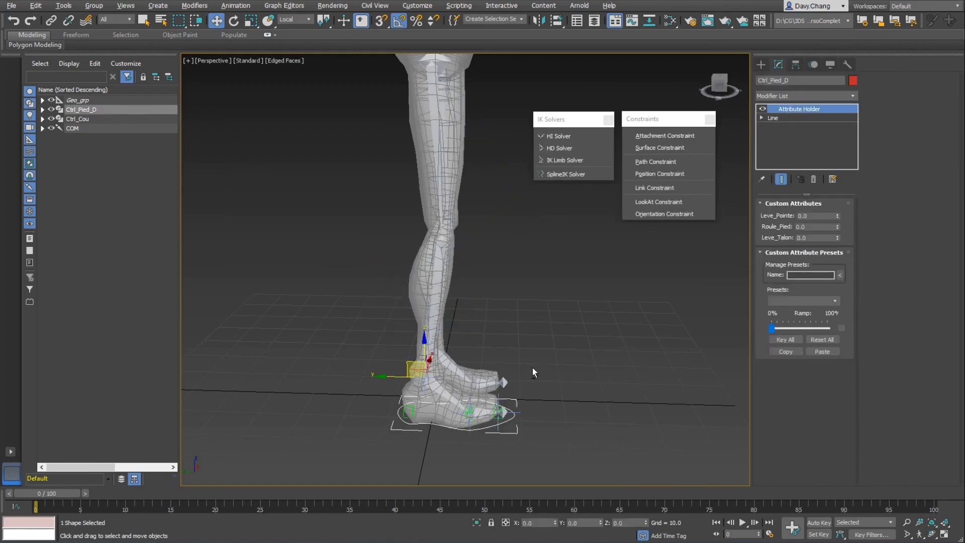
# - Reselect the Ctrl_Pied_D foot control and apply Freeze Transform to it
pyautogui.keyDown('alt'); pyautogui.moveTo(533, 369); pyautogui.dragTo(511, 285, button='middle'); pyautogui.keyUp('alt')
pyautogui.scroll(6, 497, 305)
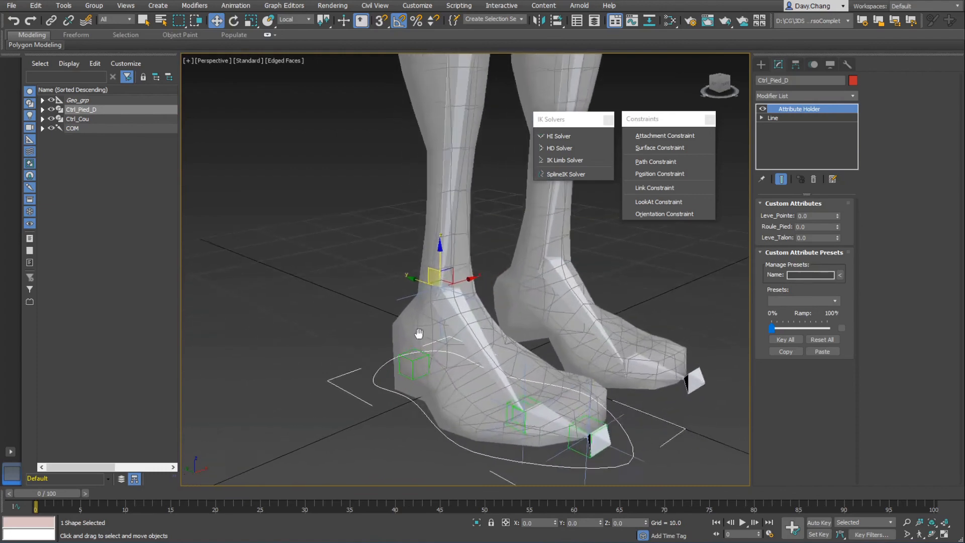
pyautogui.moveTo(408, 323)
pyautogui.keyDown('alt'); pyautogui.mouseDown(button='middle')
pyautogui.moveTo(371, 345)
pyautogui.moveTo(397, 327)
pyautogui.moveTo(417, 346)
pyautogui.mouseUp(button='middle'); pyautogui.keyUp('alt')
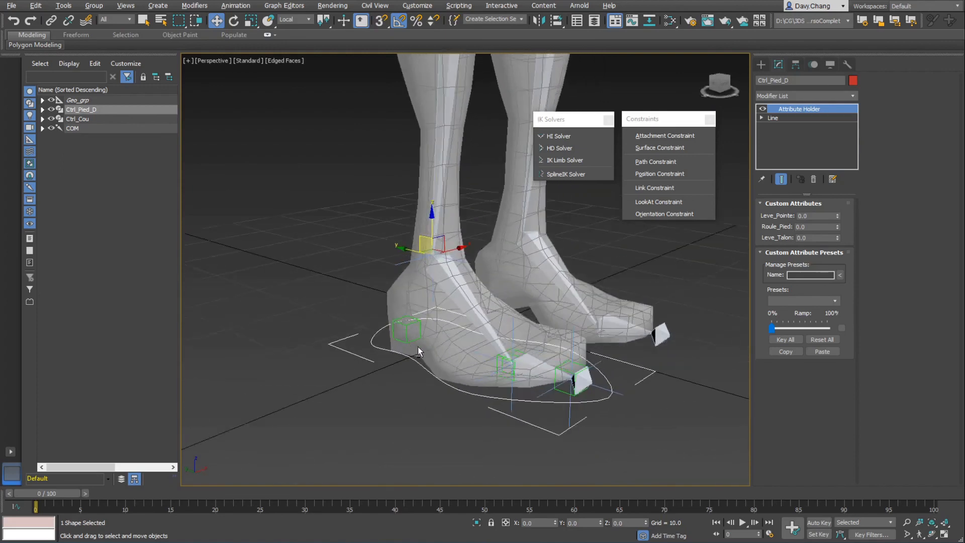
pyautogui.click(354, 328)
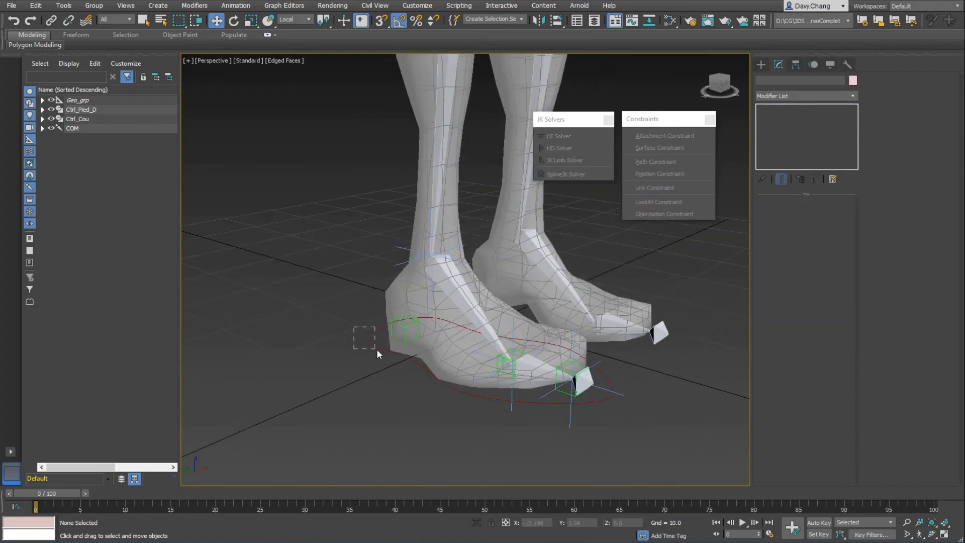
pyautogui.moveTo(377, 349); pyautogui.dragTo(377, 350)
pyautogui.keyDown('alt'); pyautogui.rightClick(333, 280); pyautogui.keyUp('alt')
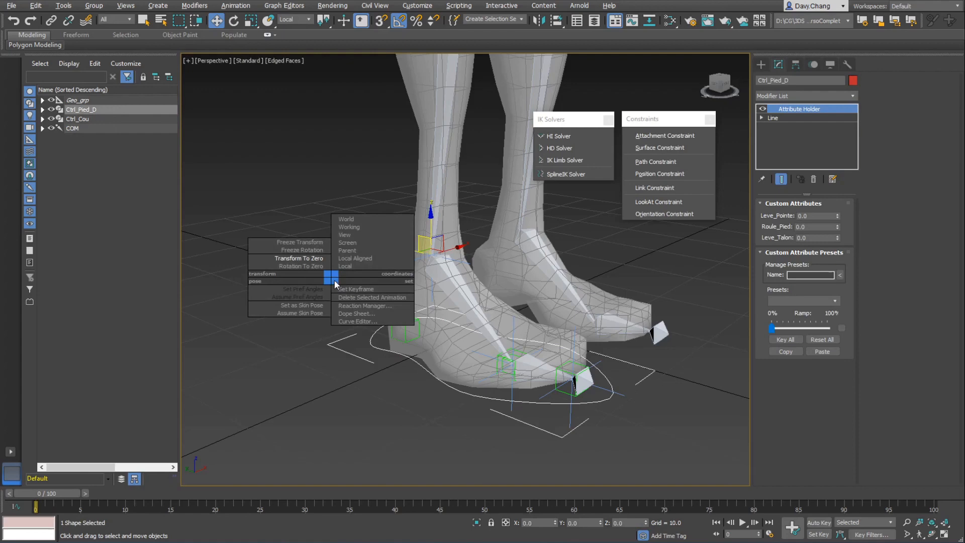
pyautogui.click(321, 246)
pyautogui.click(543, 300)
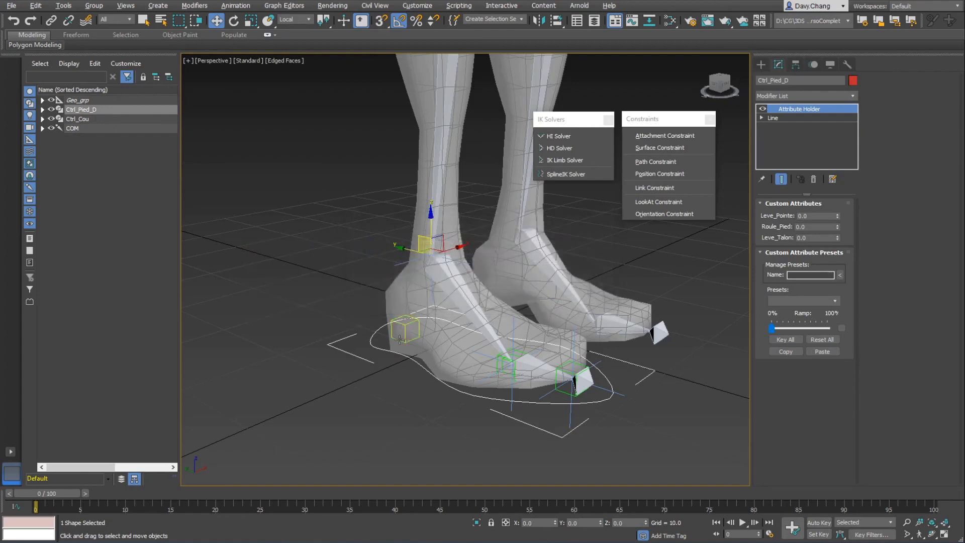
# - Apply Transform To Zero to Ctrl_Pied_D, deselect it and select the foot control again
pyautogui.keyDown('alt'); pyautogui.rightClick(339, 305); pyautogui.keyUp('alt')
pyautogui.click(321, 283)
pyautogui.click(345, 303)
pyautogui.keyDown('alt'); pyautogui.moveTo(345, 302); pyautogui.dragTo(444, 338, button='middle'); pyautogui.keyUp('alt')
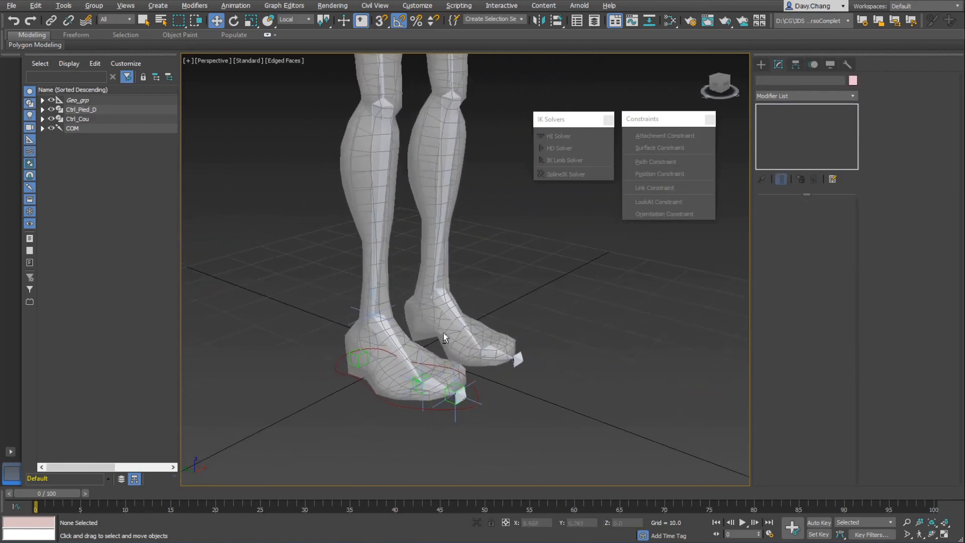
pyautogui.click(330, 369)
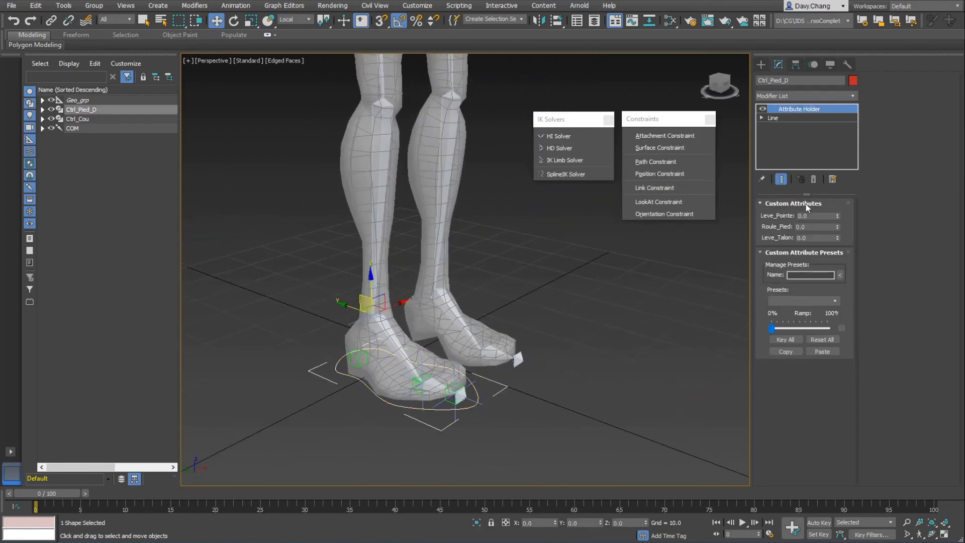